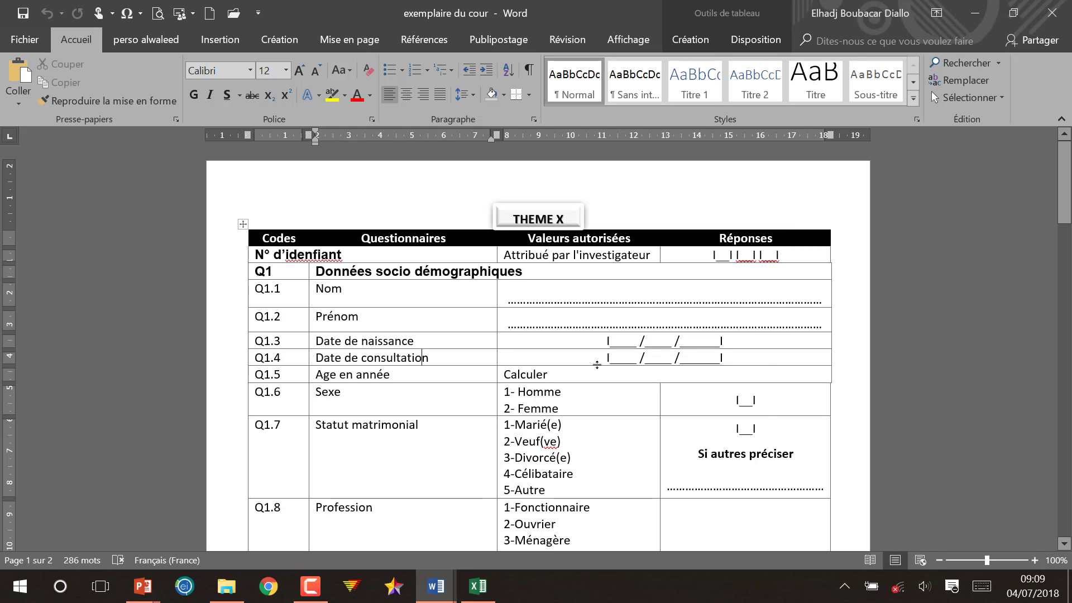
- Read through the example questionnaire table, and switch to the New fiche d'enquete document to view its beginning
{"action": "scroll", "coordinate": [770, 412], "scroll_direction": "down", "scroll_amount": 3}
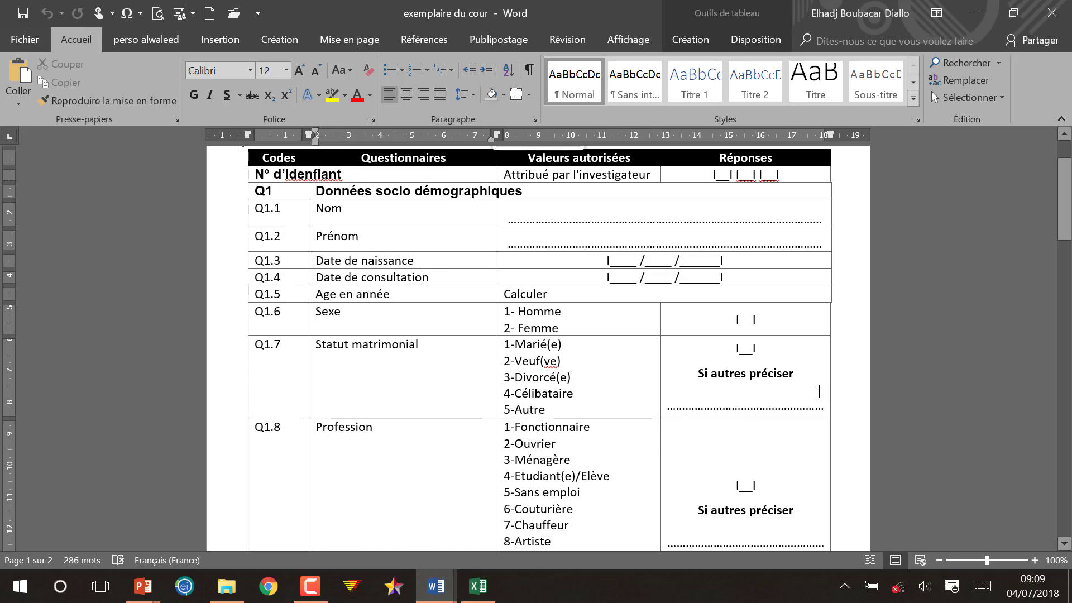
{"action": "scroll", "coordinate": [801, 433], "scroll_direction": "down", "scroll_amount": 15}
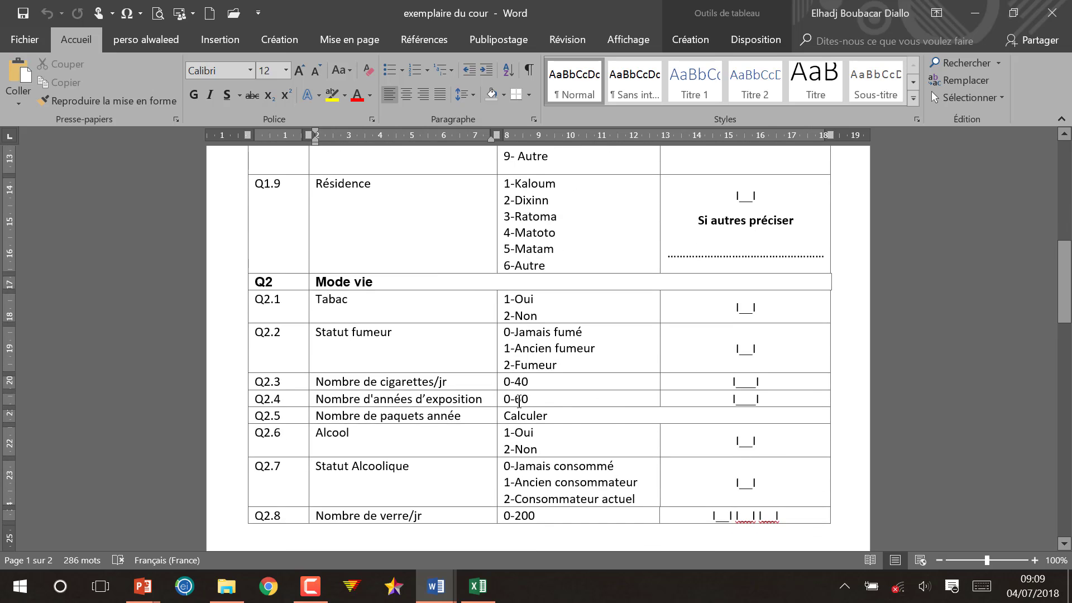
{"action": "scroll", "coordinate": [519, 407], "scroll_direction": "down", "scroll_amount": 6}
{"action": "scroll", "coordinate": [514, 419], "scroll_direction": "up", "scroll_amount": 7}
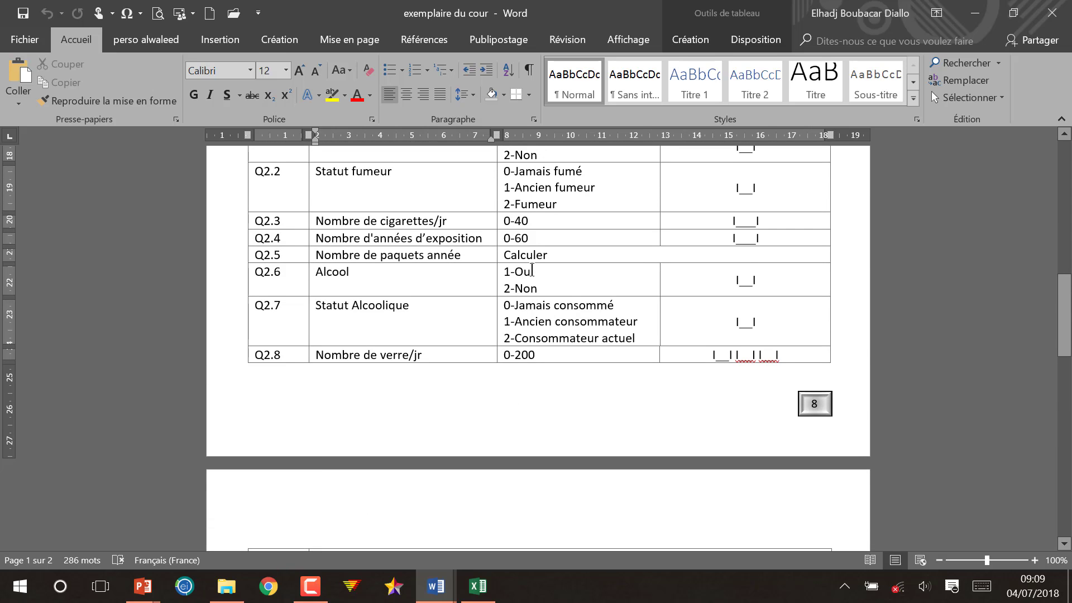
{"action": "scroll", "coordinate": [722, 306], "scroll_direction": "up", "scroll_amount": 3}
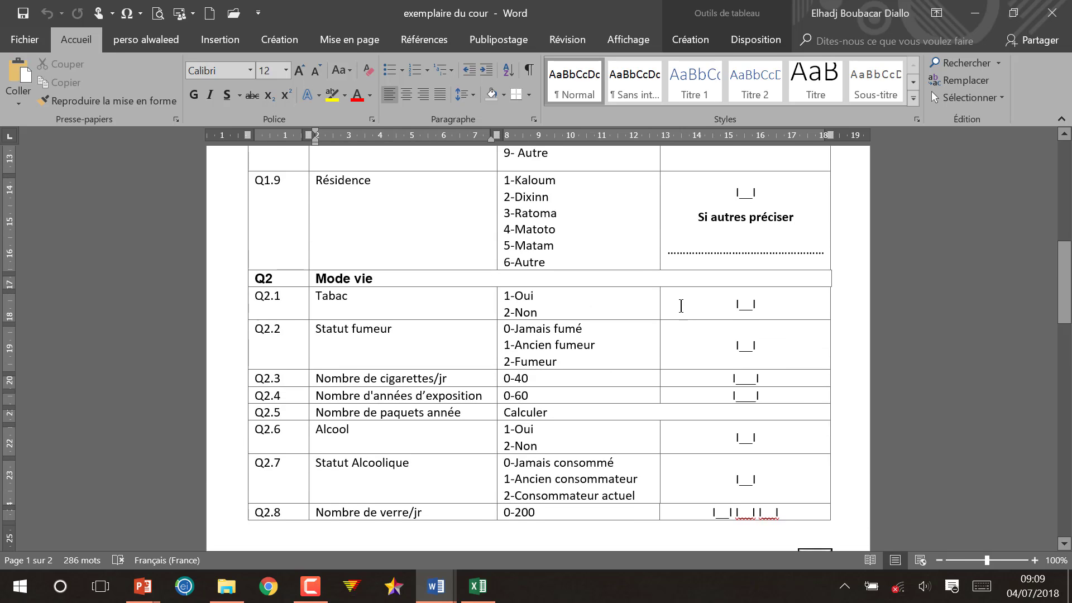
{"action": "scroll", "coordinate": [682, 303], "scroll_direction": "down", "scroll_amount": 6}
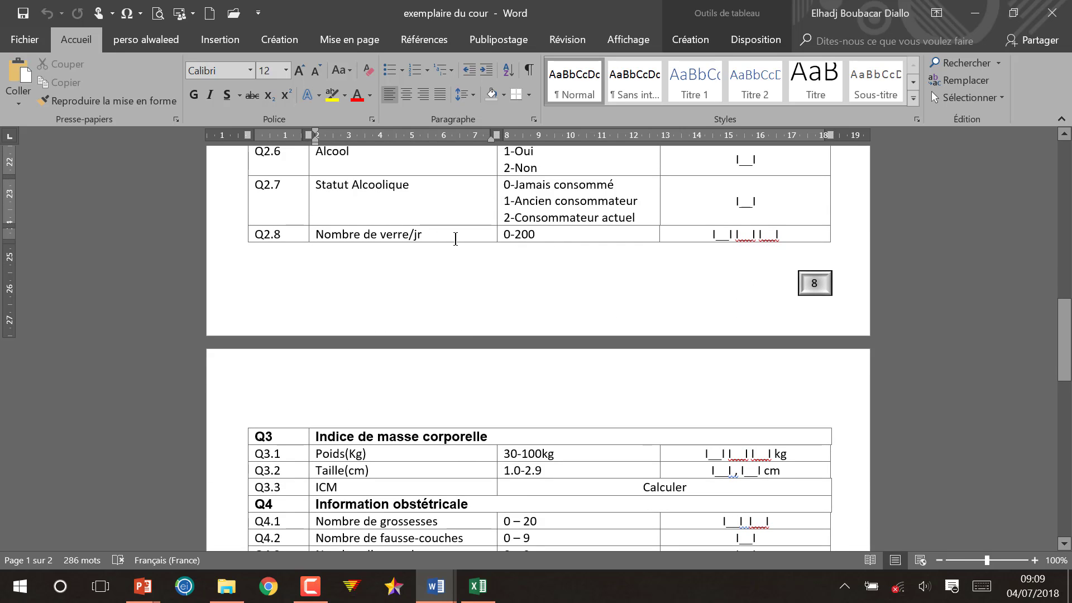
{"action": "scroll", "coordinate": [536, 233], "scroll_direction": "up", "scroll_amount": 10}
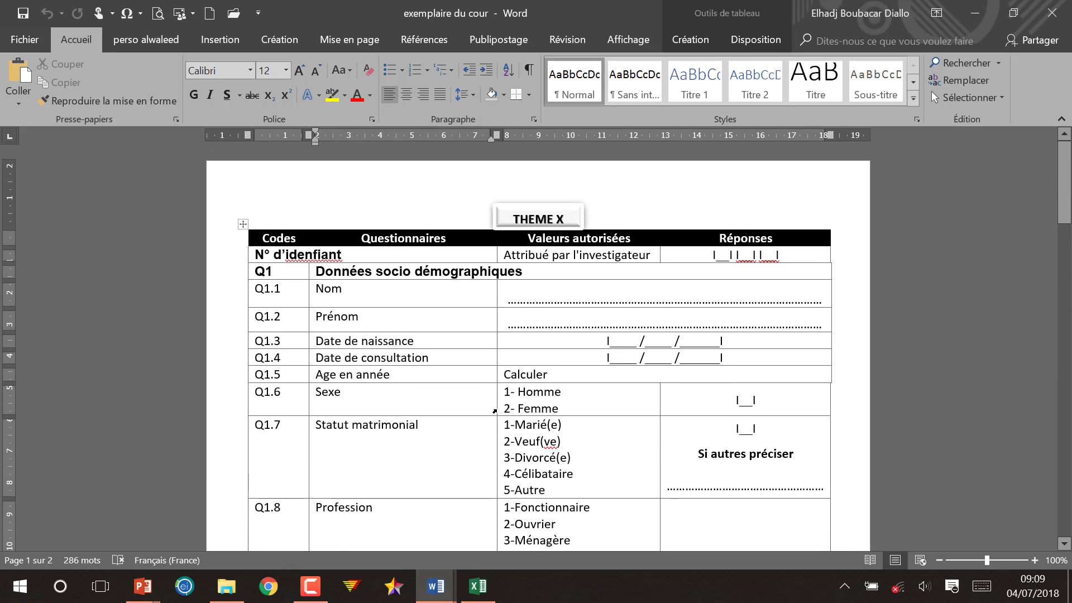
{"action": "mouse_move", "coordinate": [435, 586]}
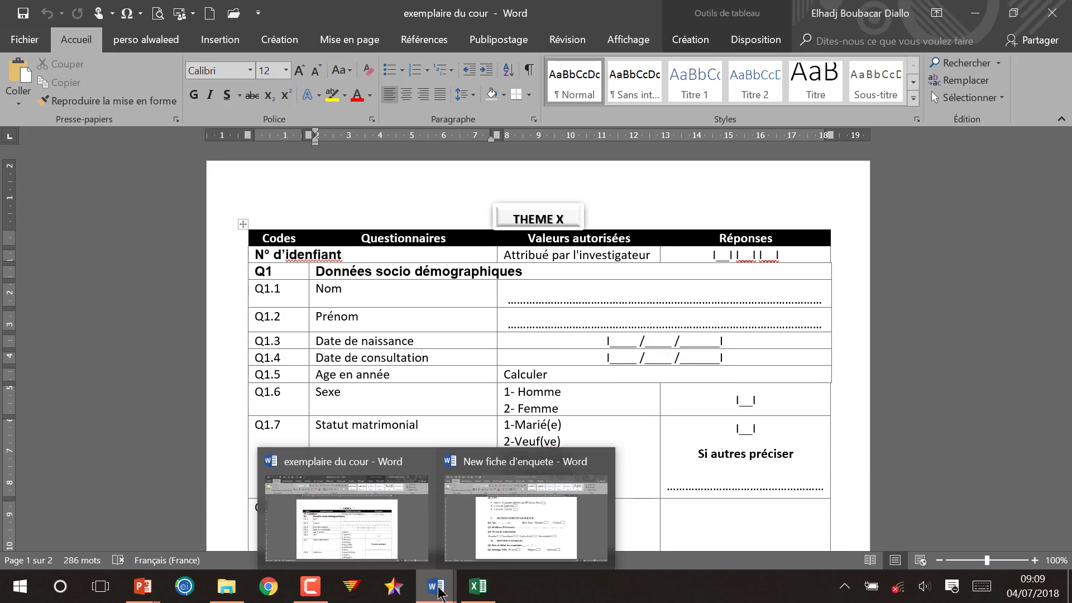
{"action": "left_click", "coordinate": [500, 535]}
{"action": "scroll", "coordinate": [497, 522], "scroll_direction": "up", "scroll_amount": 3}
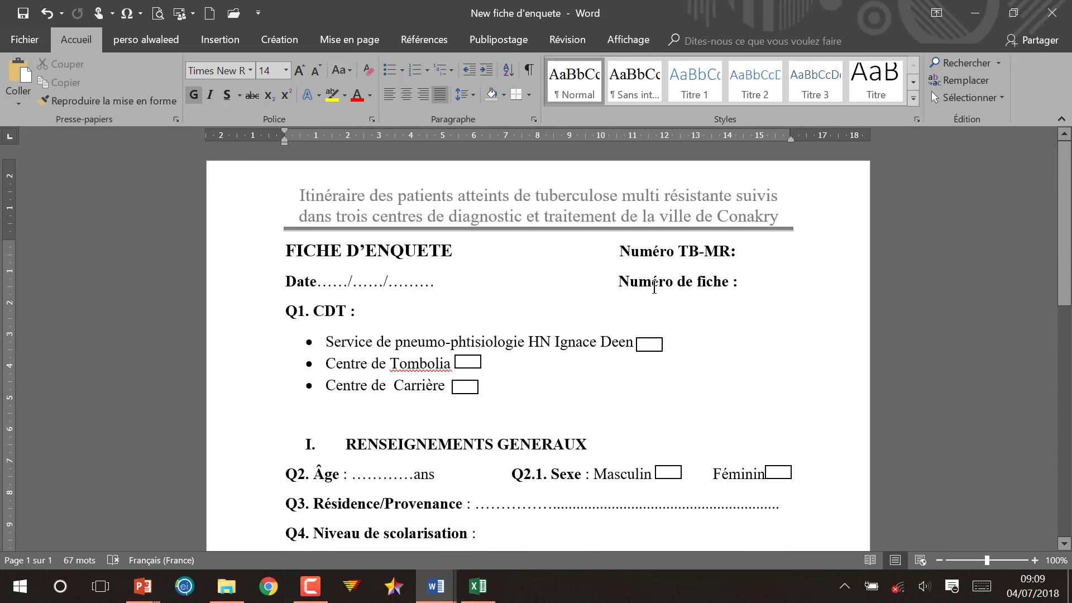
- Switch to the blank Excel workbook and enter the headers "Codes" in A1 and "questionnaires" in B1
{"action": "left_click", "coordinate": [479, 586]}
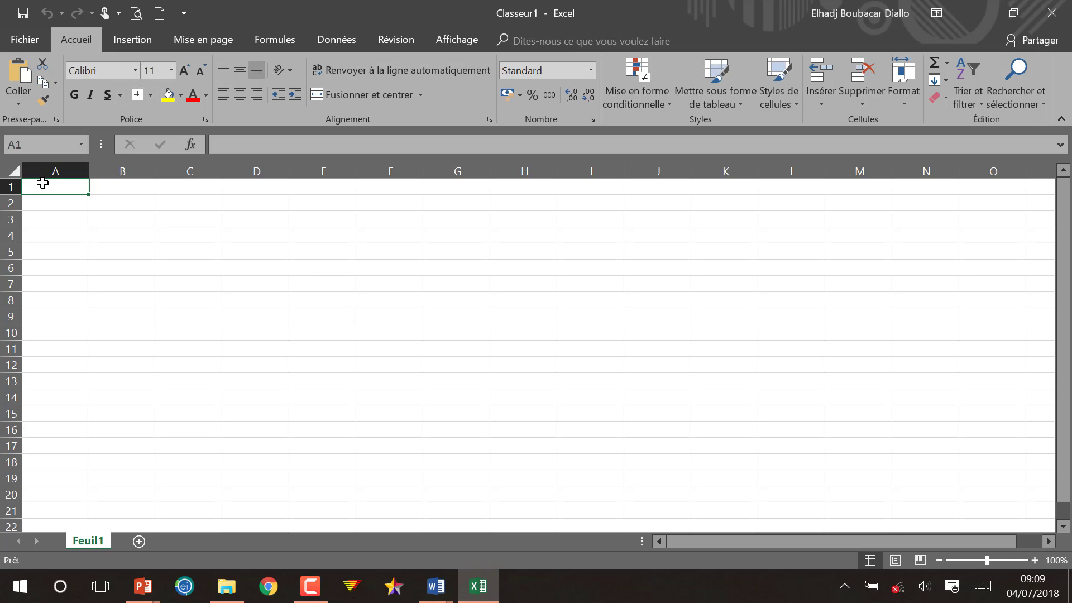
{"action": "type", "text": "C"}
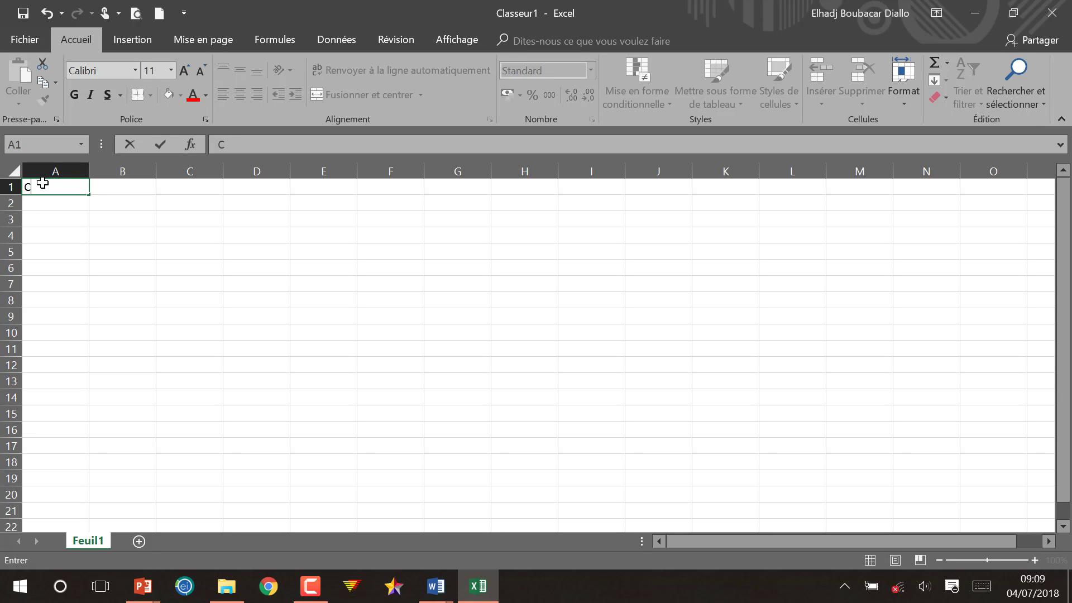
{"action": "type", "text": "Odes"}
{"action": "key", "text": "Tab"}
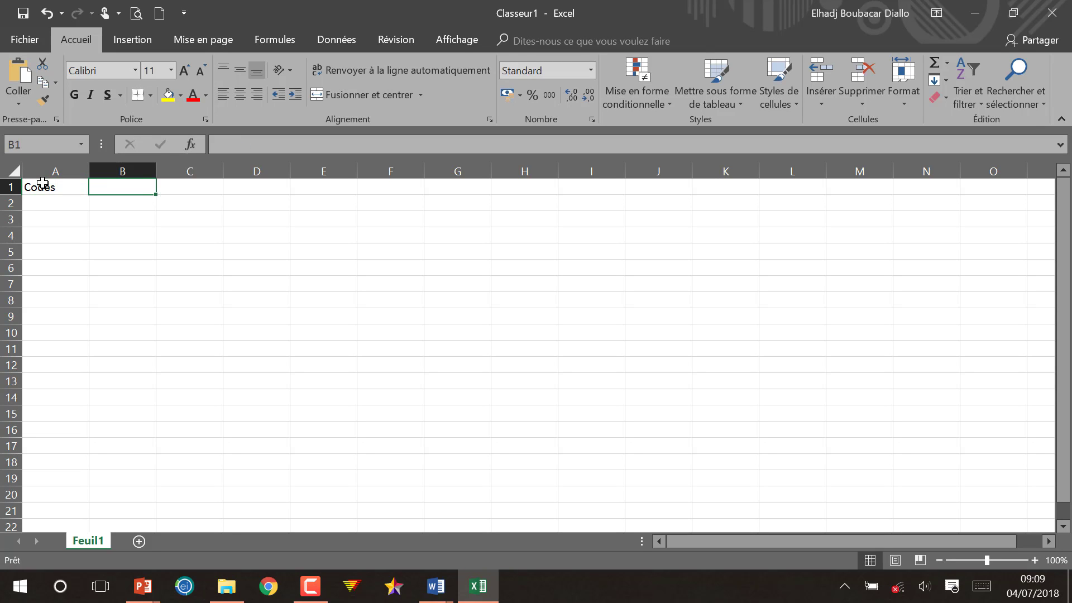
{"action": "type", "text": "ques"}
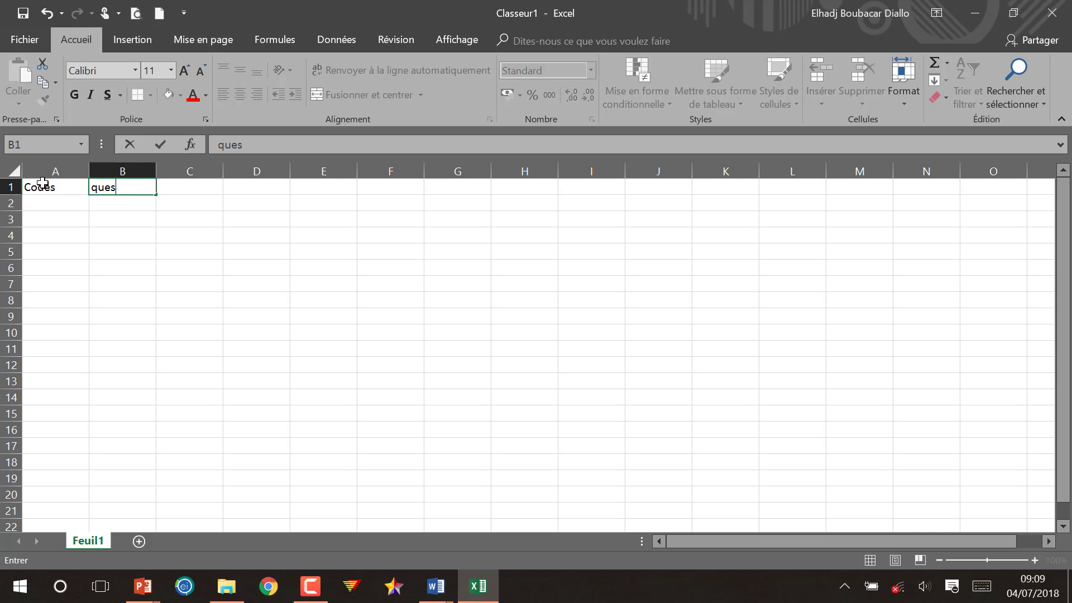
{"action": "type", "text": "tionnaires"}
{"action": "key", "text": "Tab"}
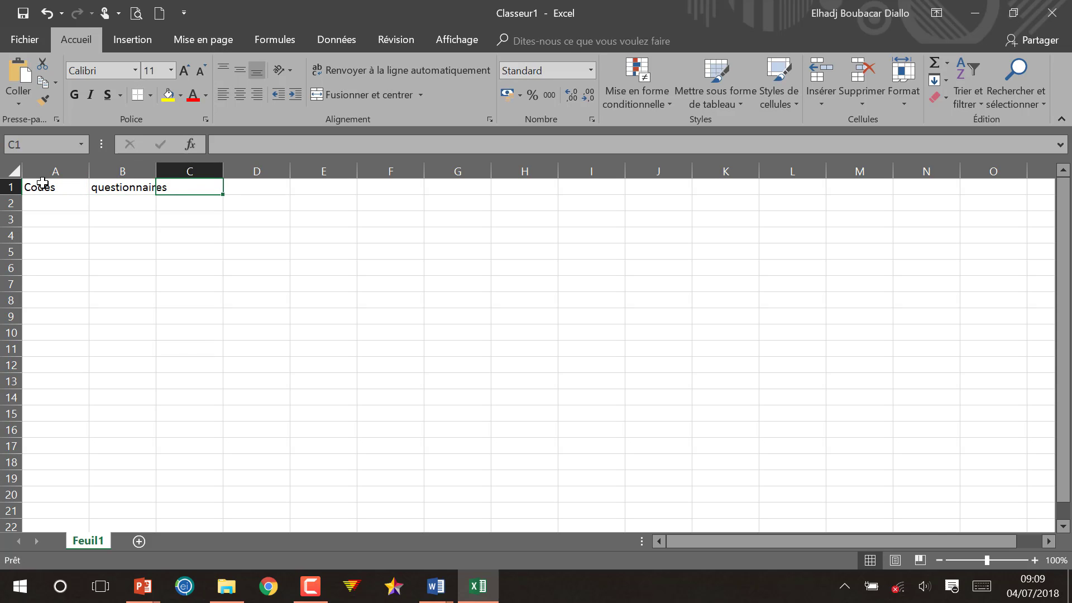
- Enter the headers "Valeurss autorisées" in C1 and "Réponses" in D1, and widen columns B and C to fit their text
{"action": "type", "text": "Vale"}
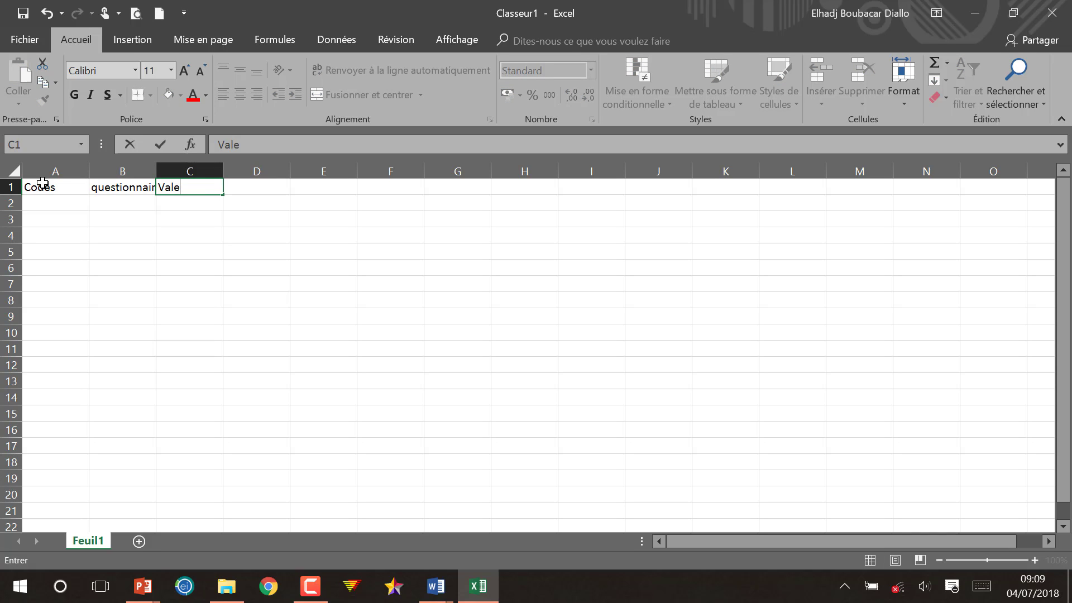
{"action": "type", "text": "urss autoris"}
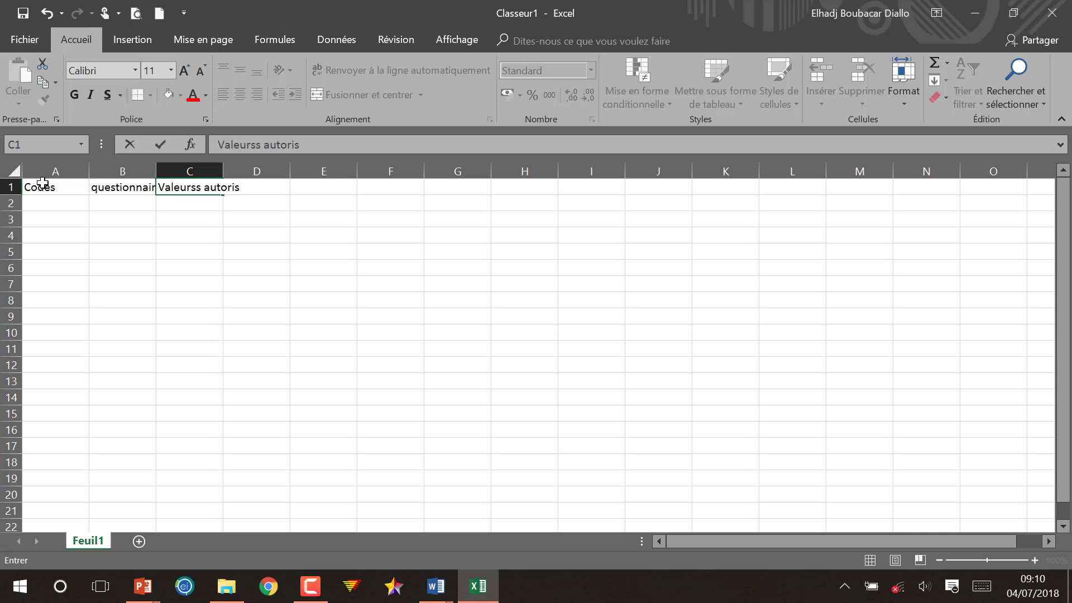
{"action": "type", "text": "ées"}
{"action": "key", "text": "Tab"}
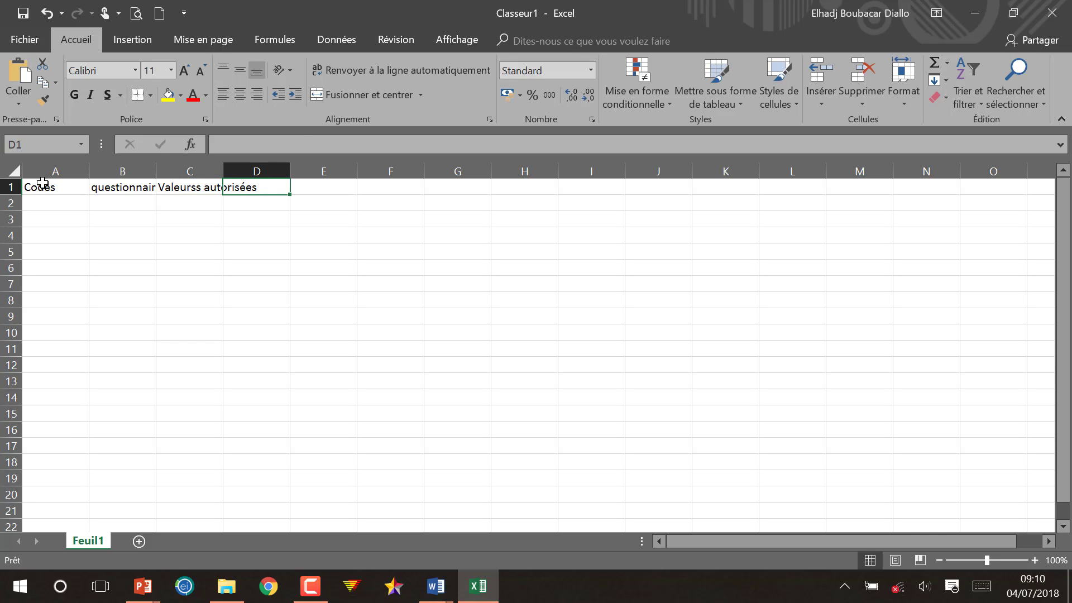
{"action": "type", "text": "Ré"}
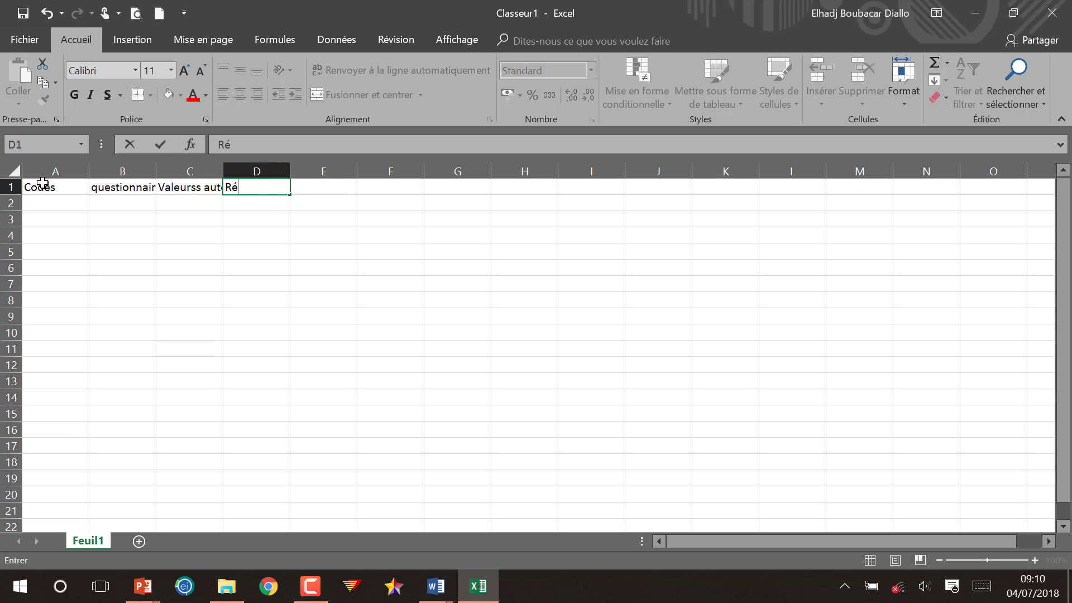
{"action": "type", "text": "ponses"}
{"action": "left_click", "coordinate": [209, 254]}
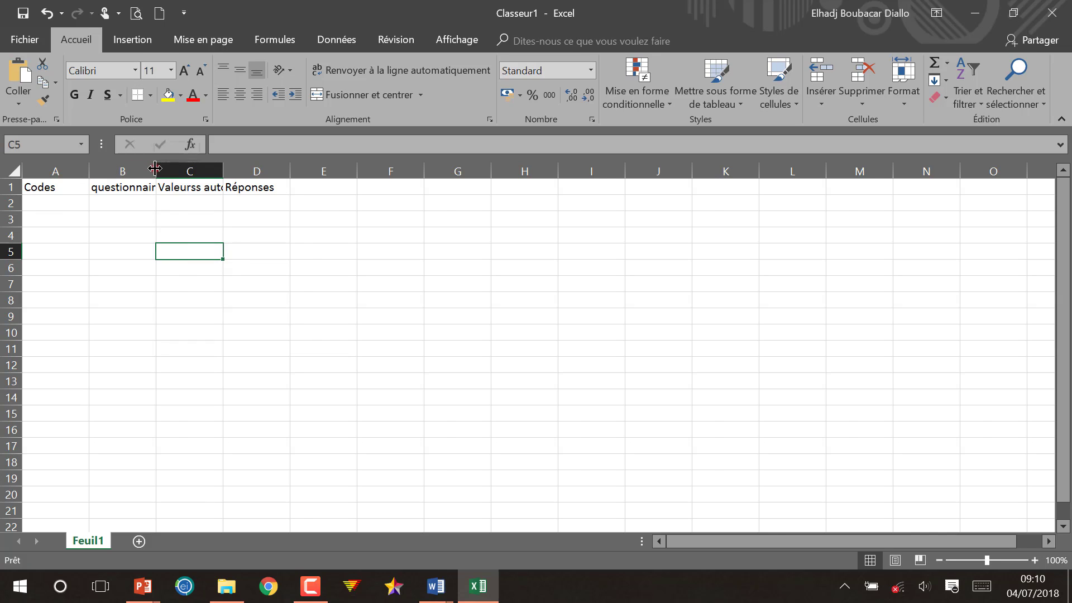
{"action": "left_click_drag", "start_coordinate": [154, 168], "coordinate": [169, 169]}
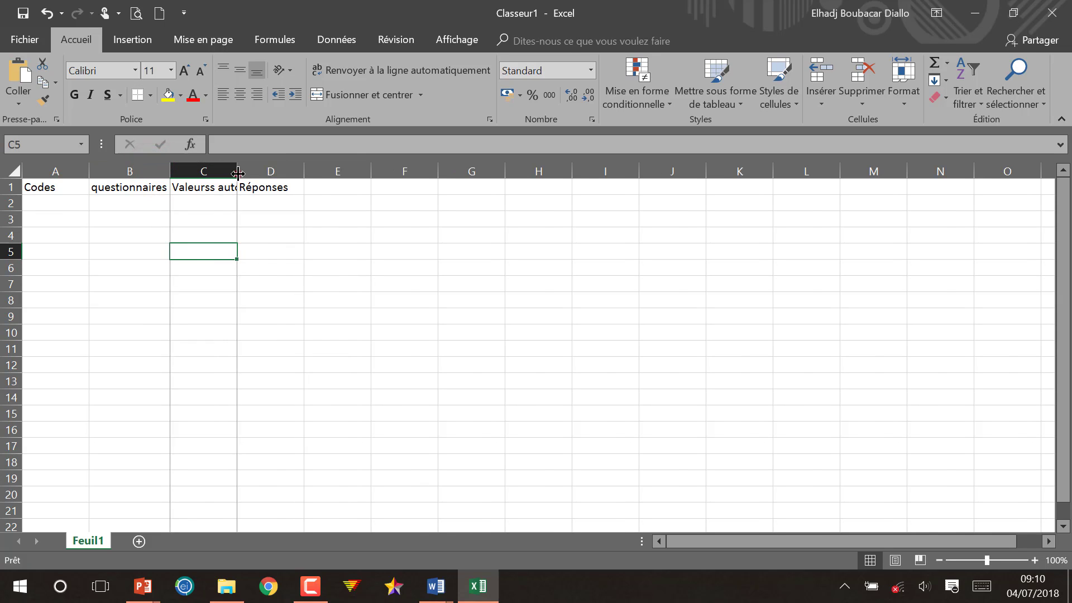
{"action": "double_click", "coordinate": [238, 173]}
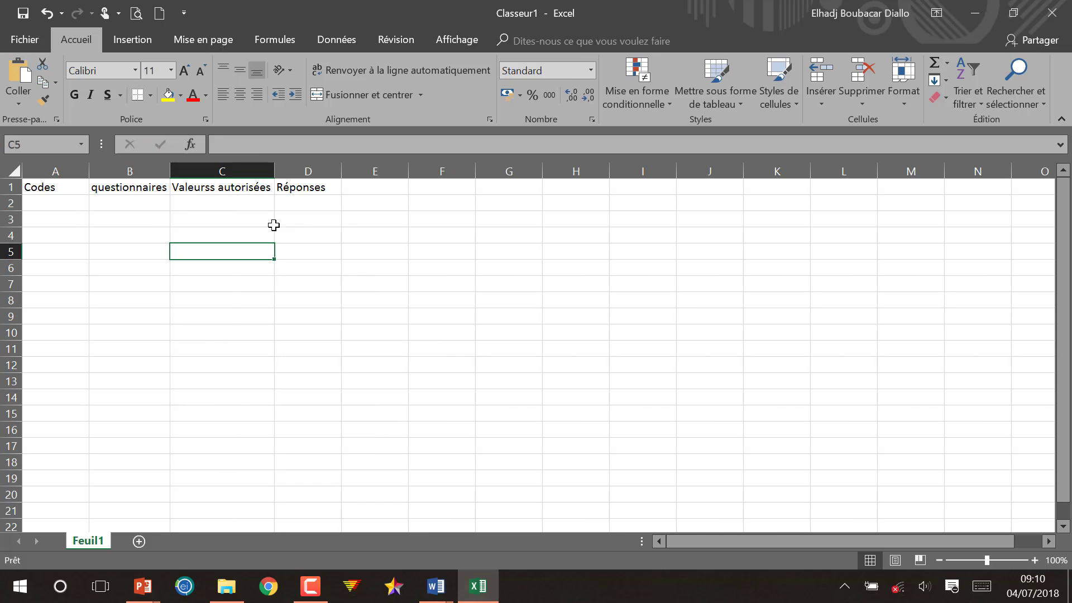
- Enter "N° d'didentifiant" in cell A2, consulting the exemplaire du cour document in Word for the wording
{"action": "left_click", "coordinate": [42, 203]}
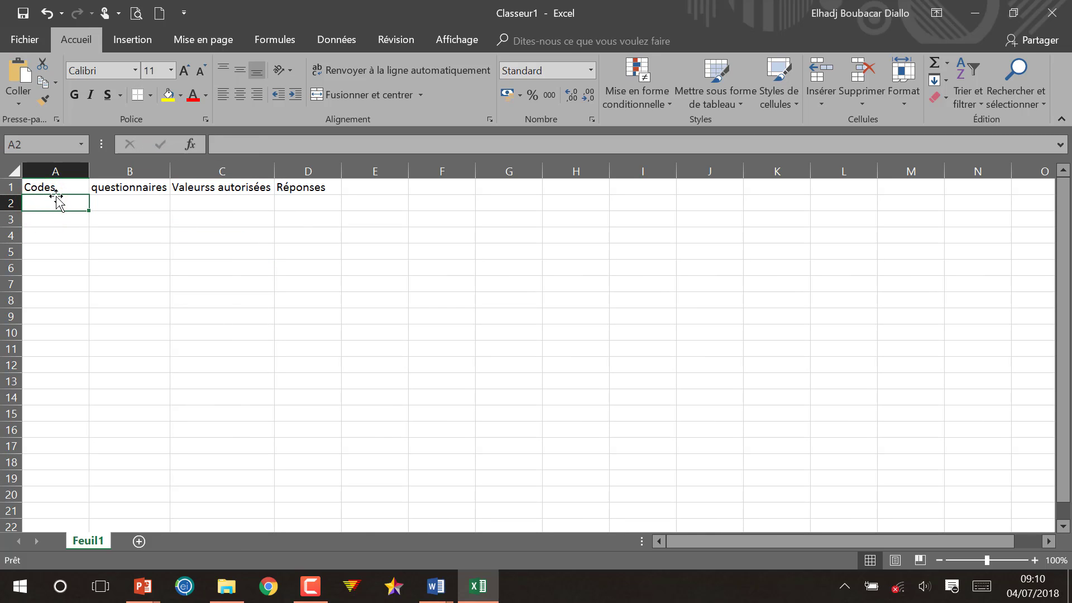
{"action": "type", "text": "N"}
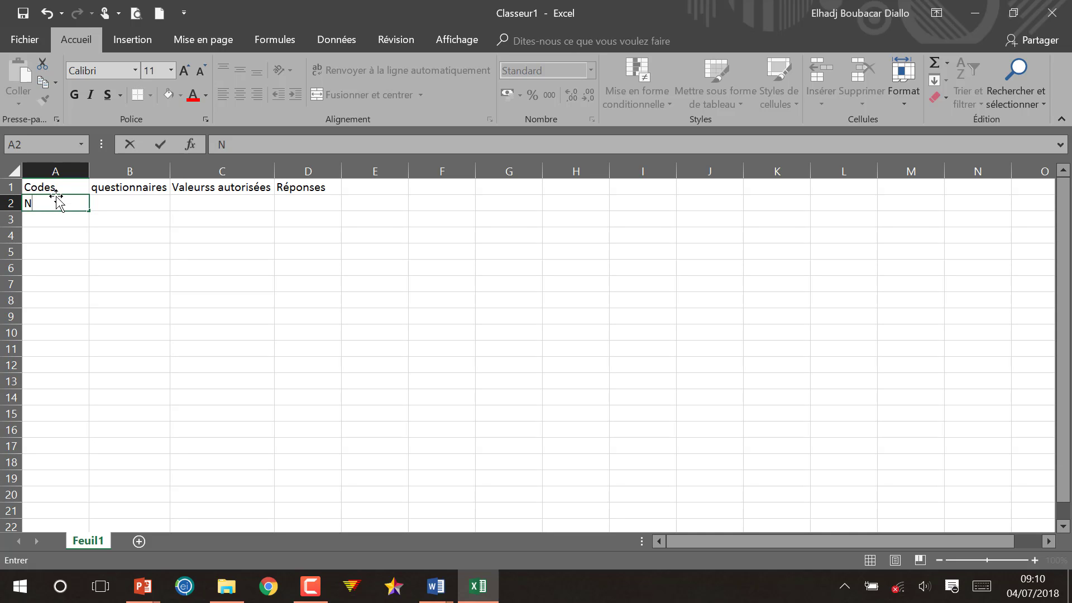
{"action": "type", "text": "° d'dident"}
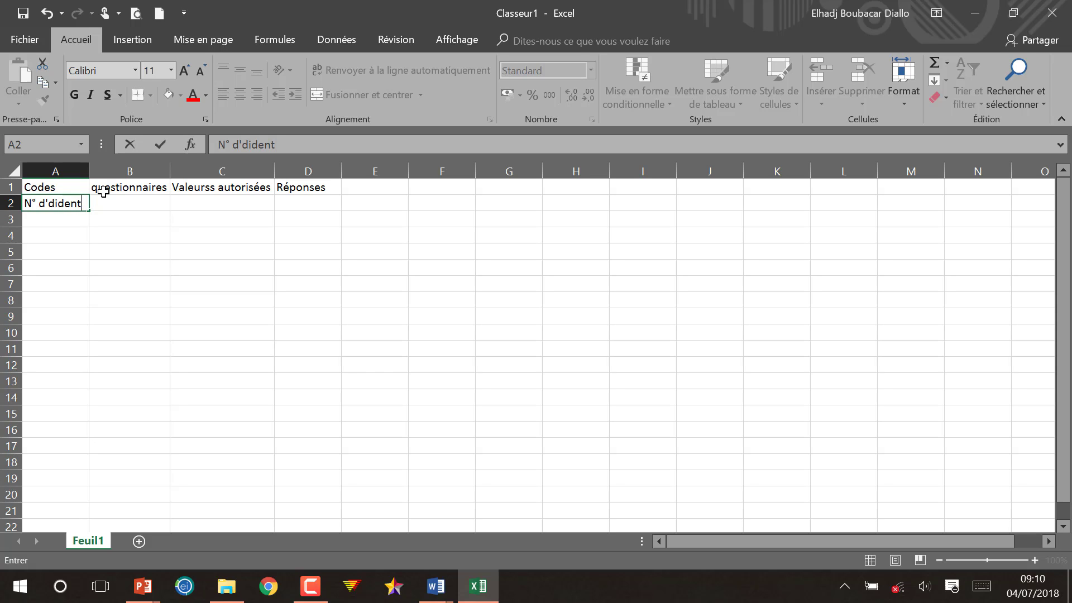
{"action": "key", "text": "alt+Tab"}
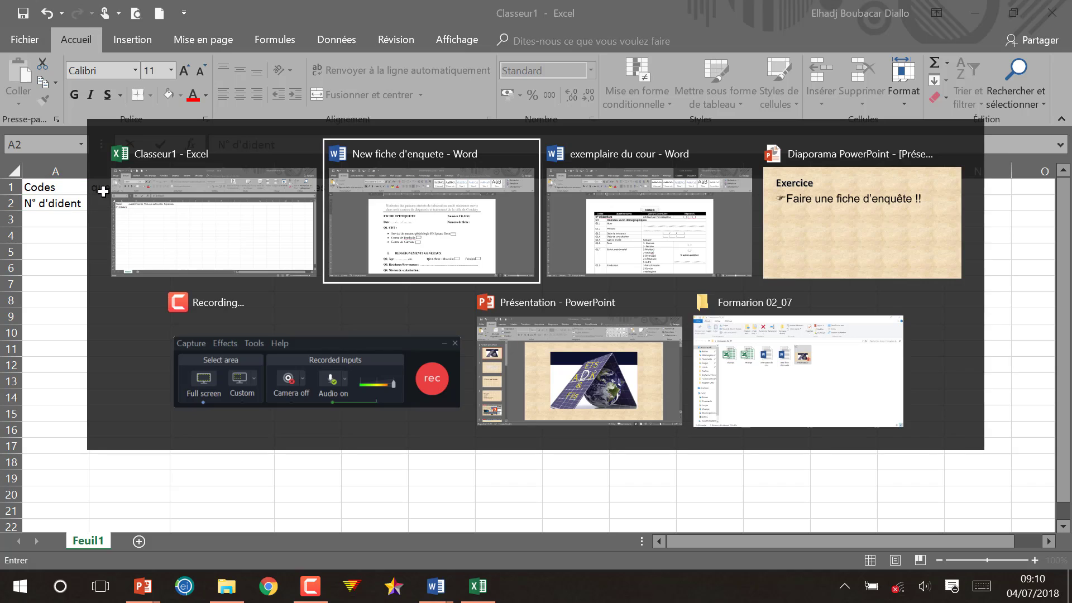
{"action": "left_click", "coordinate": [644, 225]}
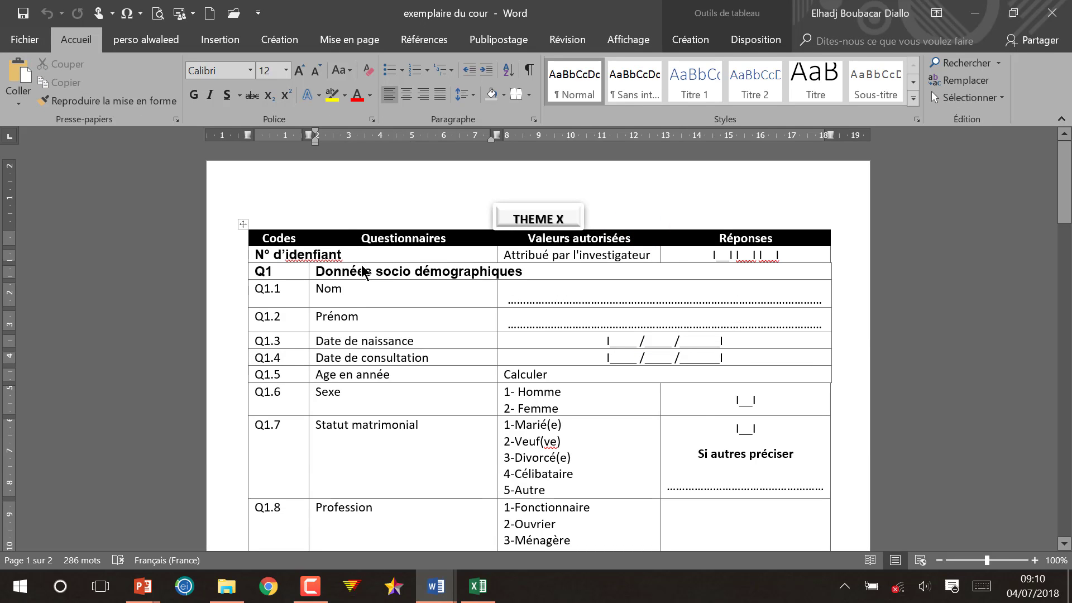
{"action": "key", "text": "alt+Tab"}
{"action": "left_click", "coordinate": [416, 228]}
{"action": "key", "text": "alt"}
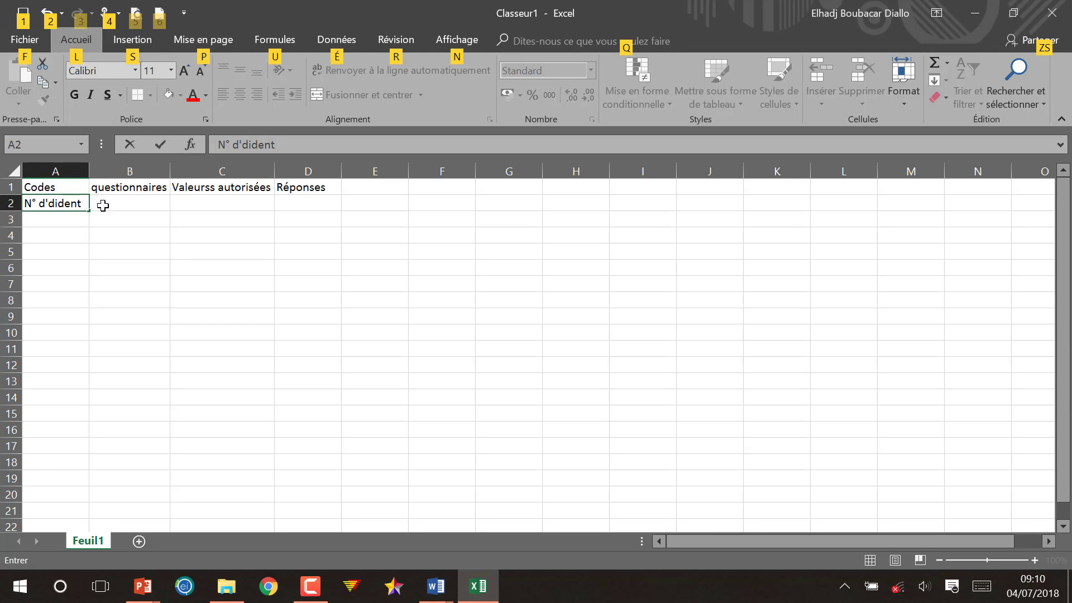
{"action": "left_click", "coordinate": [81, 207]}
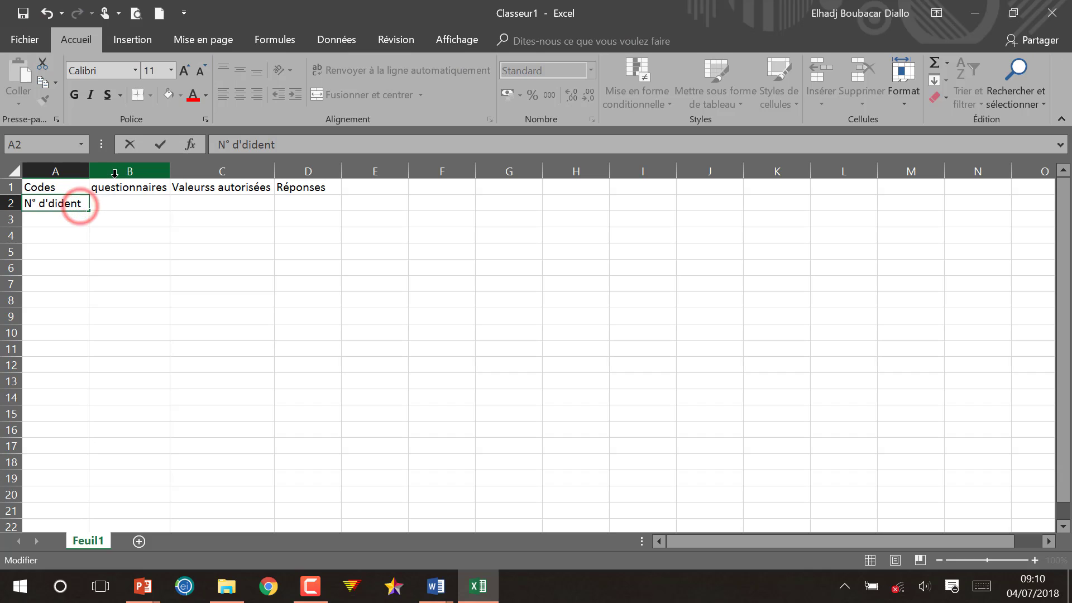
{"action": "type", "text": "ifiant"}
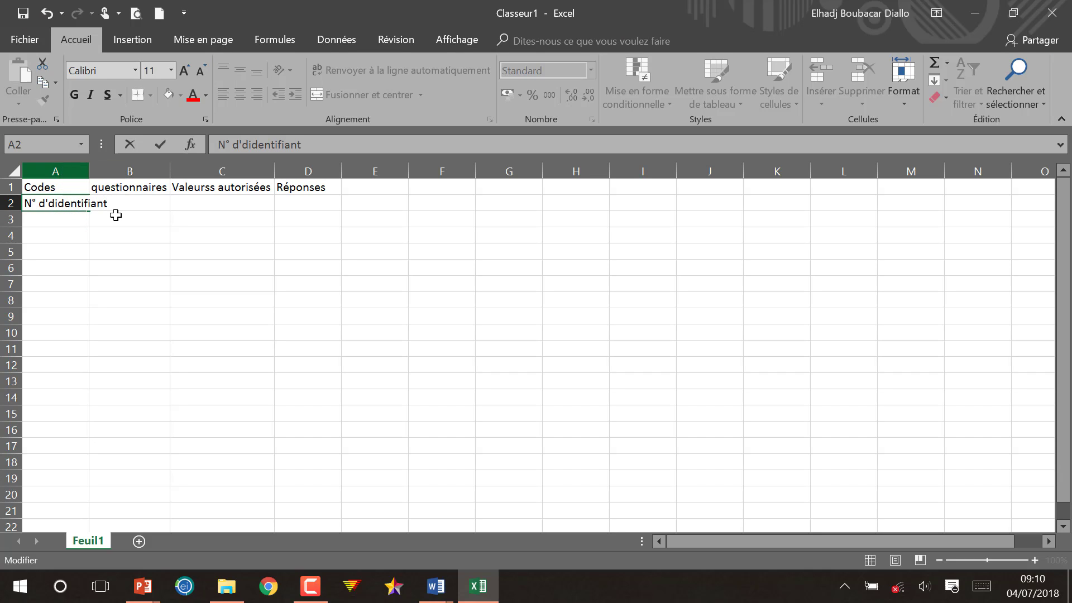
- Fit the width of column A to its contents
{"action": "left_click", "coordinate": [88, 165]}
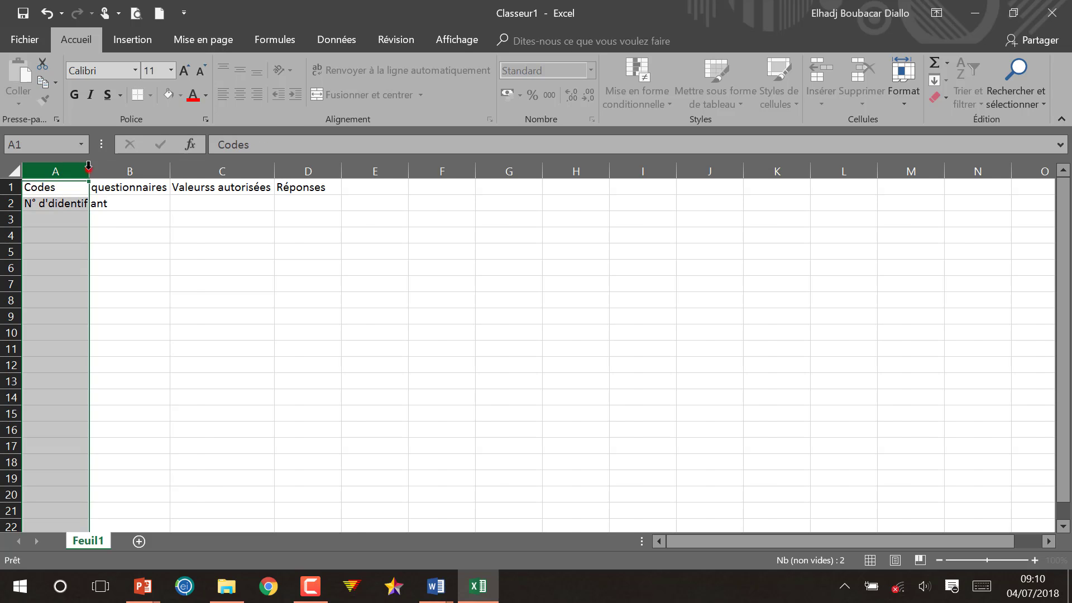
{"action": "double_click", "coordinate": [88, 165]}
{"action": "left_click", "coordinate": [142, 240]}
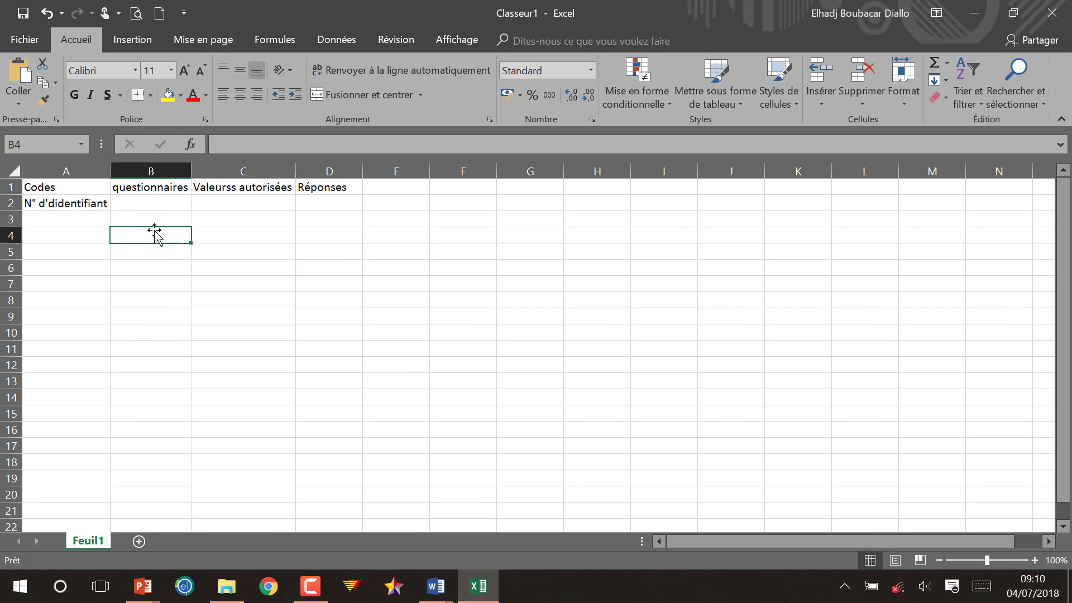
- Switch to the New fiche d'enquete document in Word and copy the question title "CDT" from Q1
{"action": "left_click", "coordinate": [77, 220]}
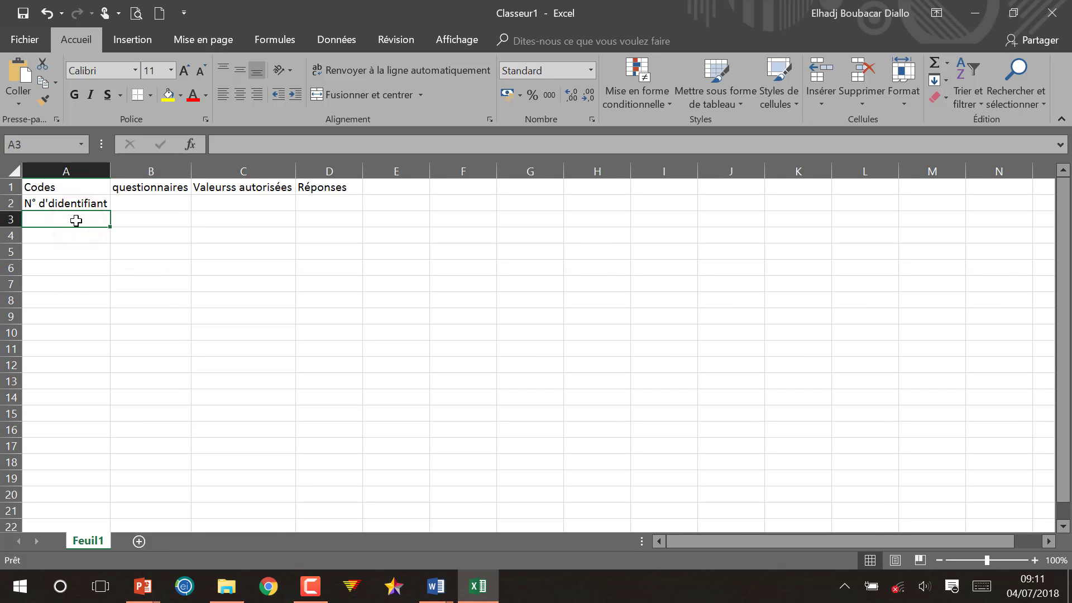
{"action": "key", "text": "alt+Tab"}
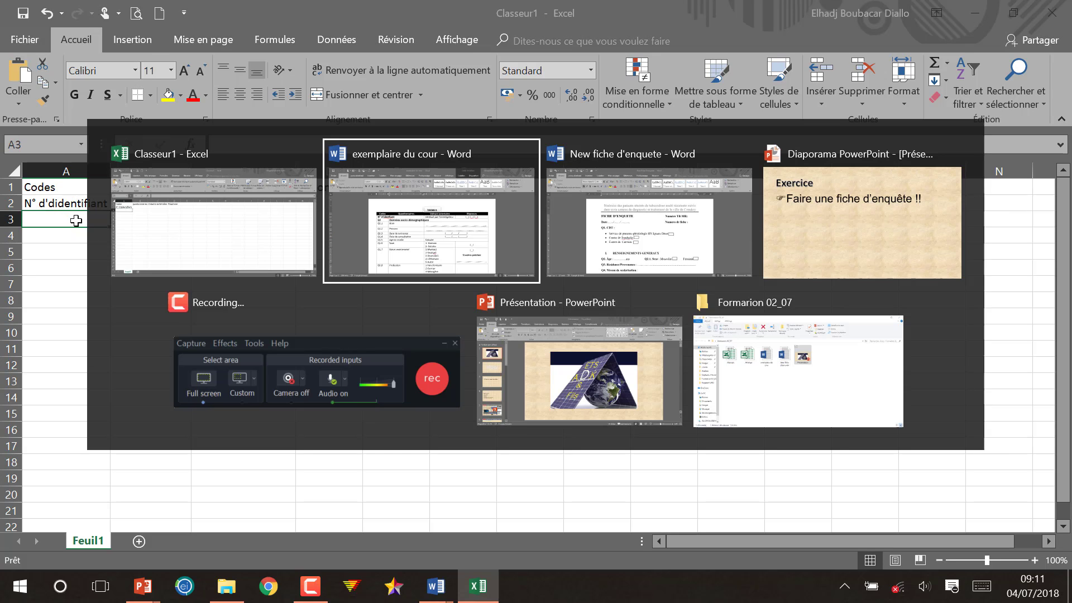
{"action": "left_click", "coordinate": [591, 231]}
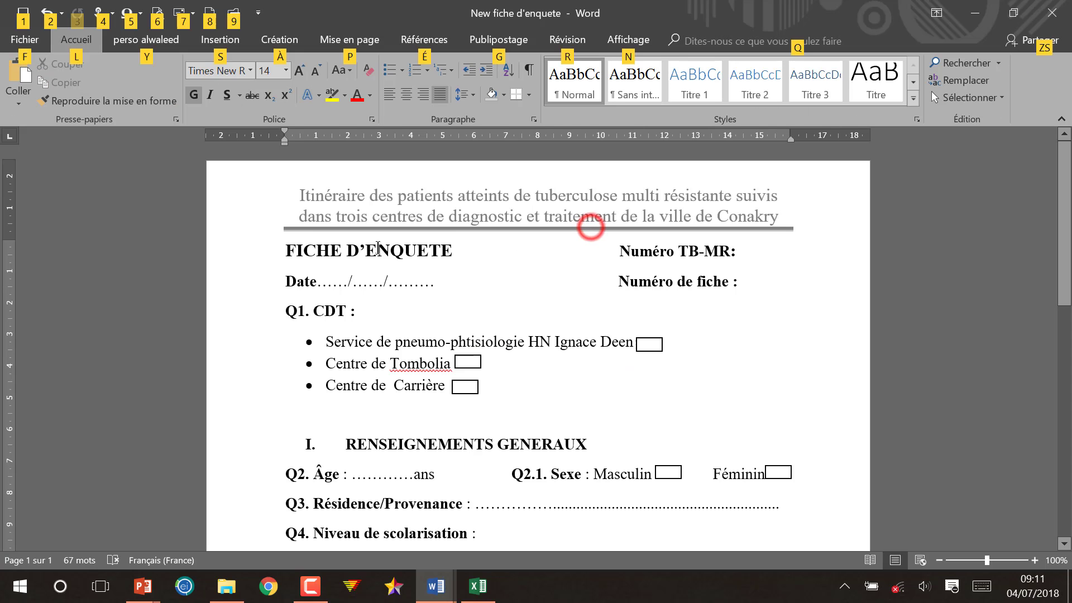
{"action": "left_click", "coordinate": [312, 311]}
{"action": "double_click", "coordinate": [314, 310]}
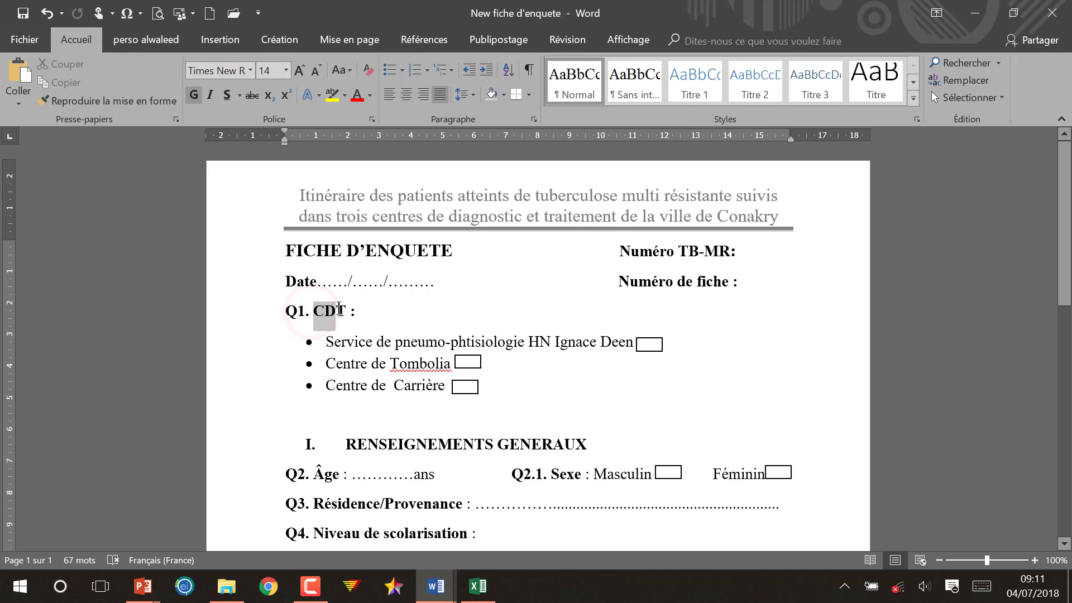
{"action": "double_click", "coordinate": [342, 311]}
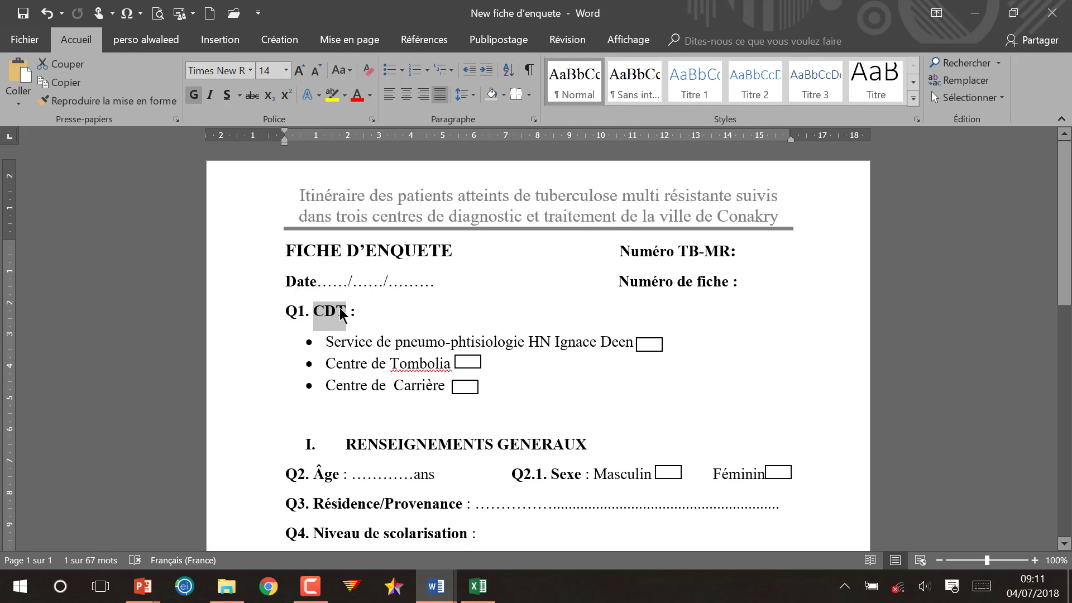
{"action": "key", "text": "ctrl+c"}
- Switch back to the Excel workbook and paste "CDT" into cell B3, matching the destination formatting
{"action": "key", "text": "alt+Tab"}
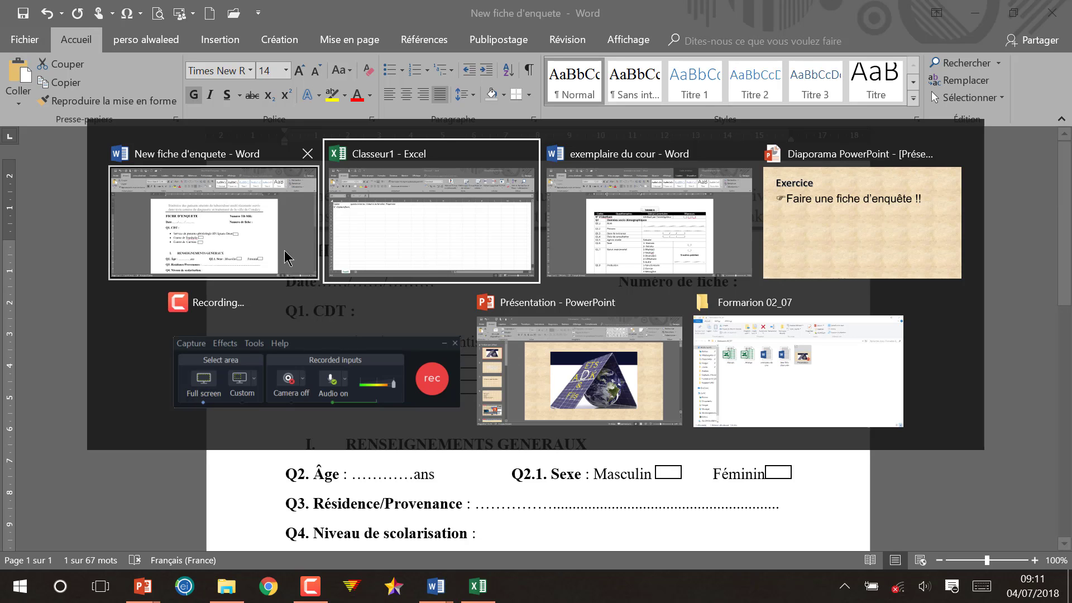
{"action": "left_click", "coordinate": [373, 219]}
{"action": "left_click", "coordinate": [149, 220]}
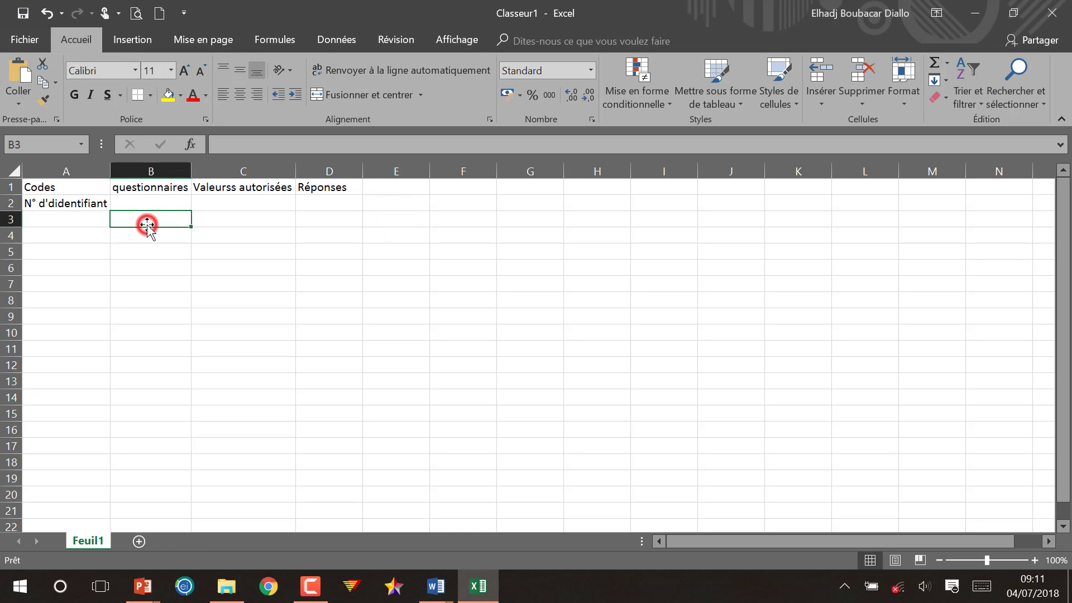
{"action": "key", "text": "ctrl+v"}
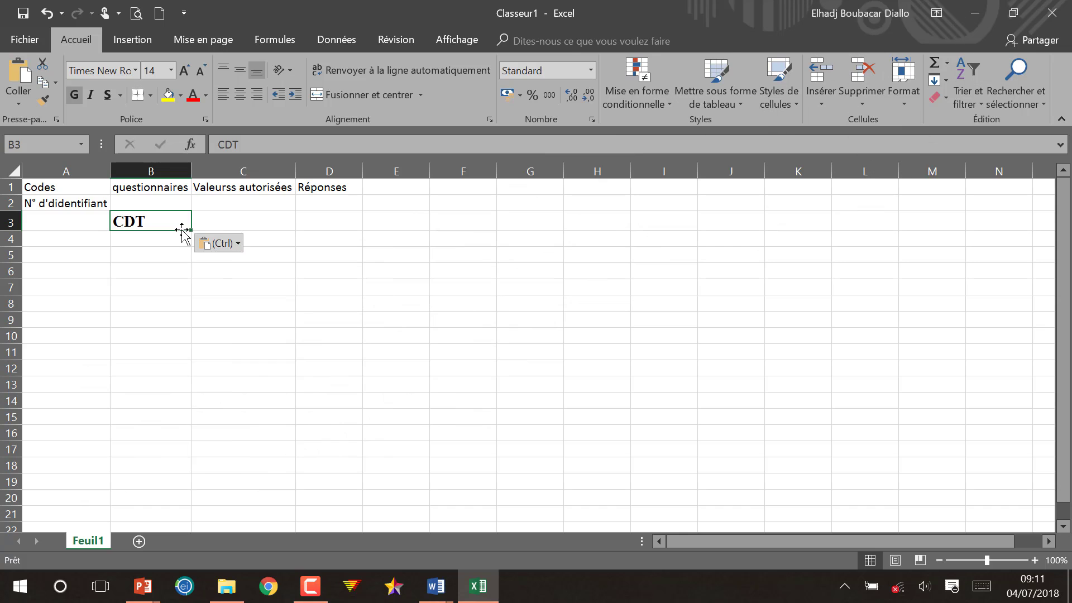
{"action": "key", "text": "ctrl+z"}
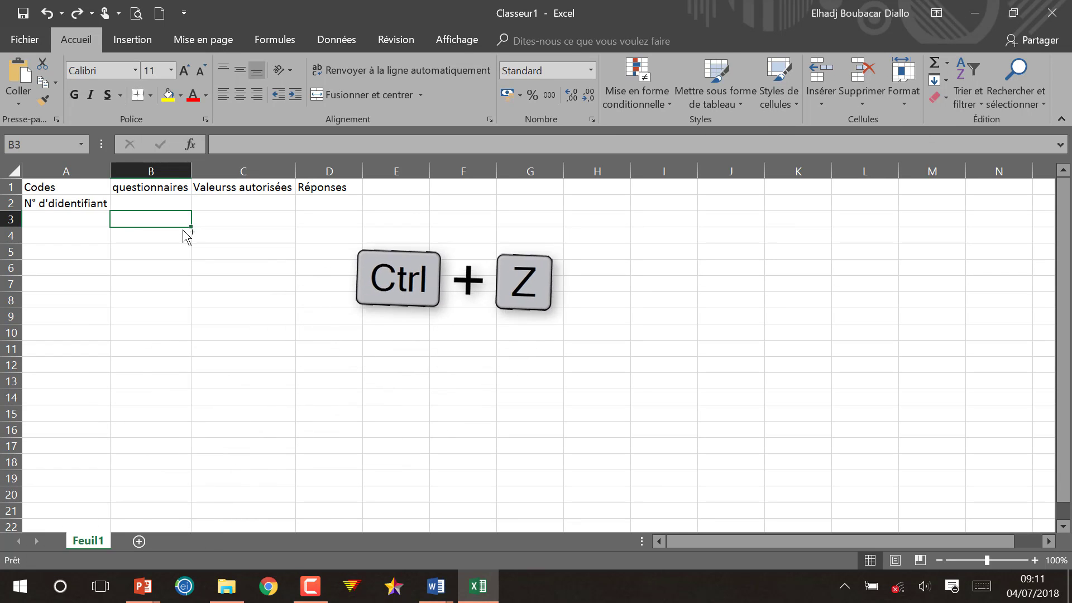
{"action": "key", "text": "ctrl+v"}
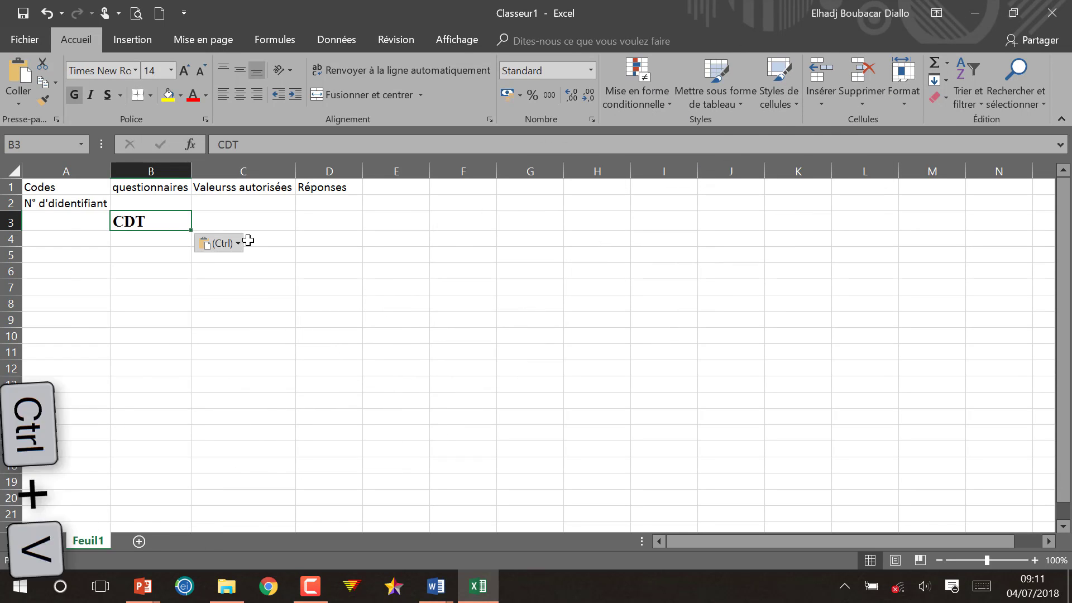
{"action": "left_click", "coordinate": [238, 244]}
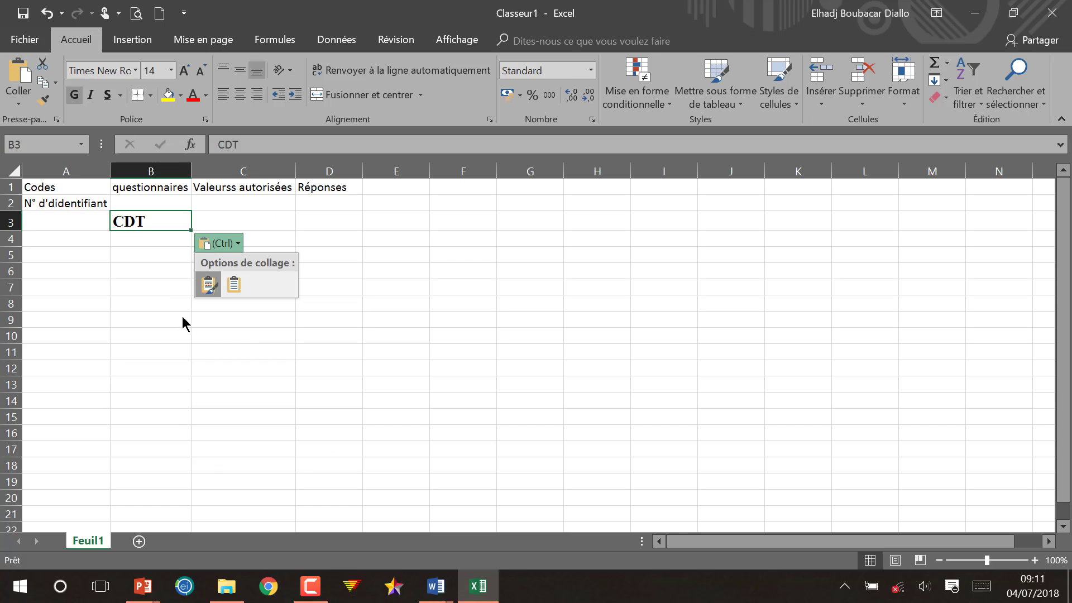
{"action": "left_click", "coordinate": [237, 285]}
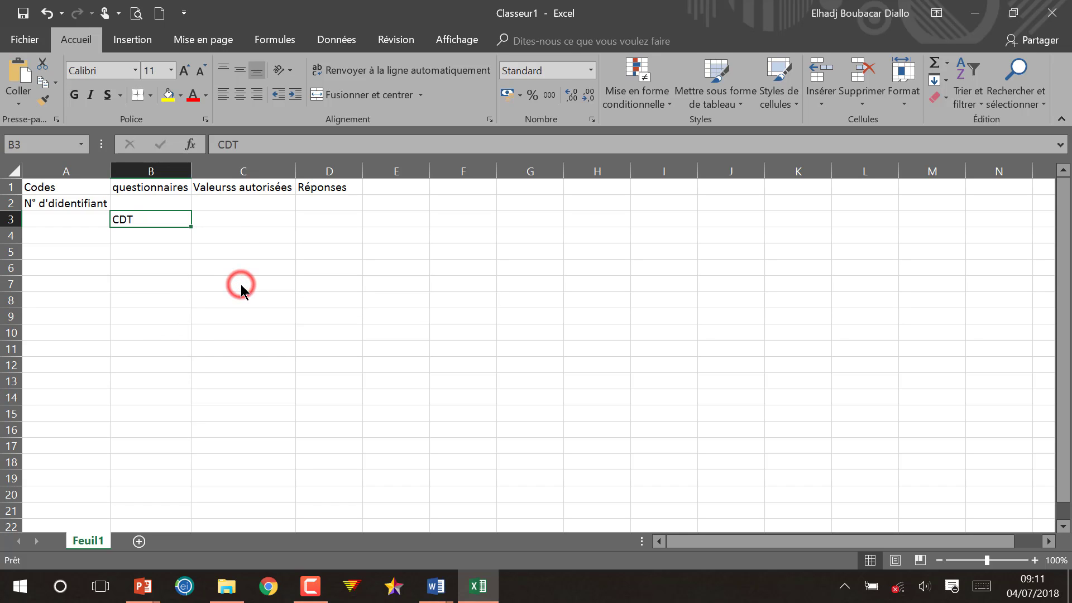
- Enter the code "Q1" in cell A3
{"action": "left_click", "coordinate": [69, 224]}
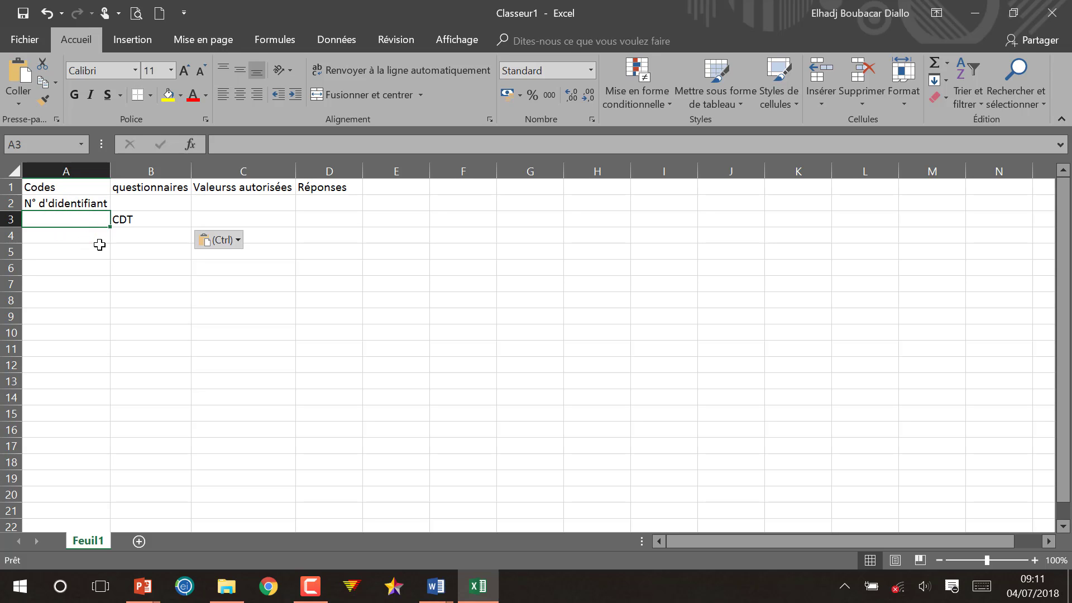
{"action": "type", "text": "Q1"}
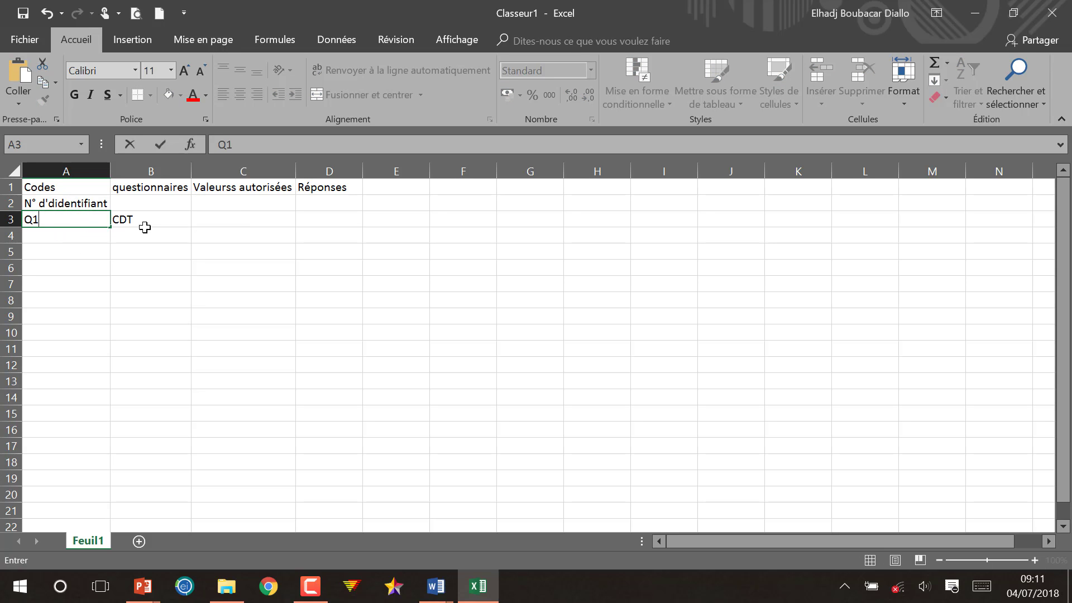
{"action": "left_click", "coordinate": [230, 227]}
- Copy "Service de pneumo-phtisiologie HN Ignace Deen" from the Word survey form into Excel cell C3, matching the destination formatting
{"action": "key", "text": "alt+Tab"}
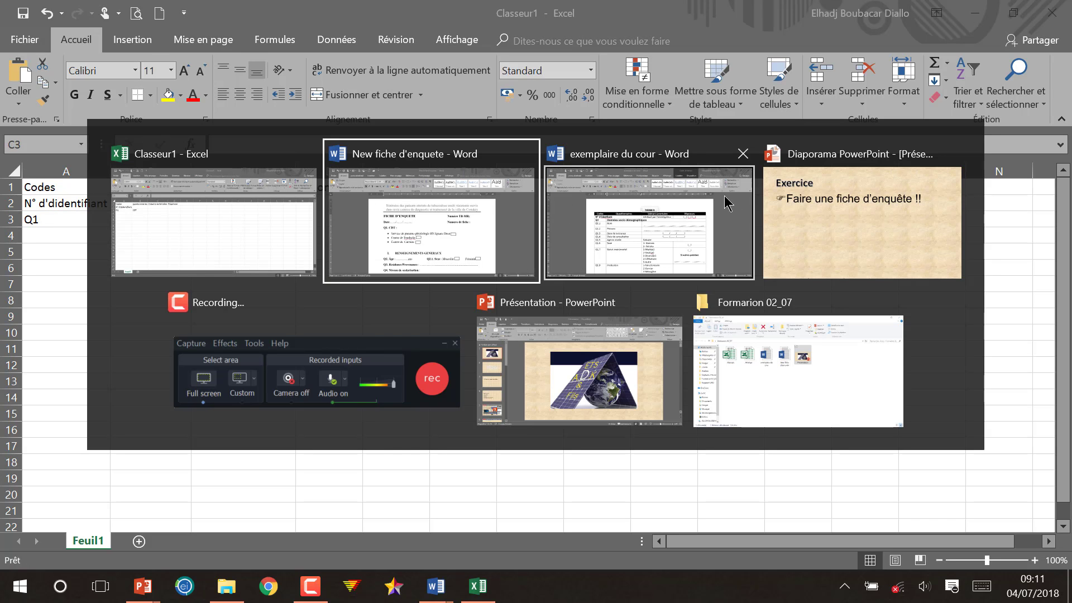
{"action": "left_click", "coordinate": [434, 238]}
{"action": "key", "text": "alt"}
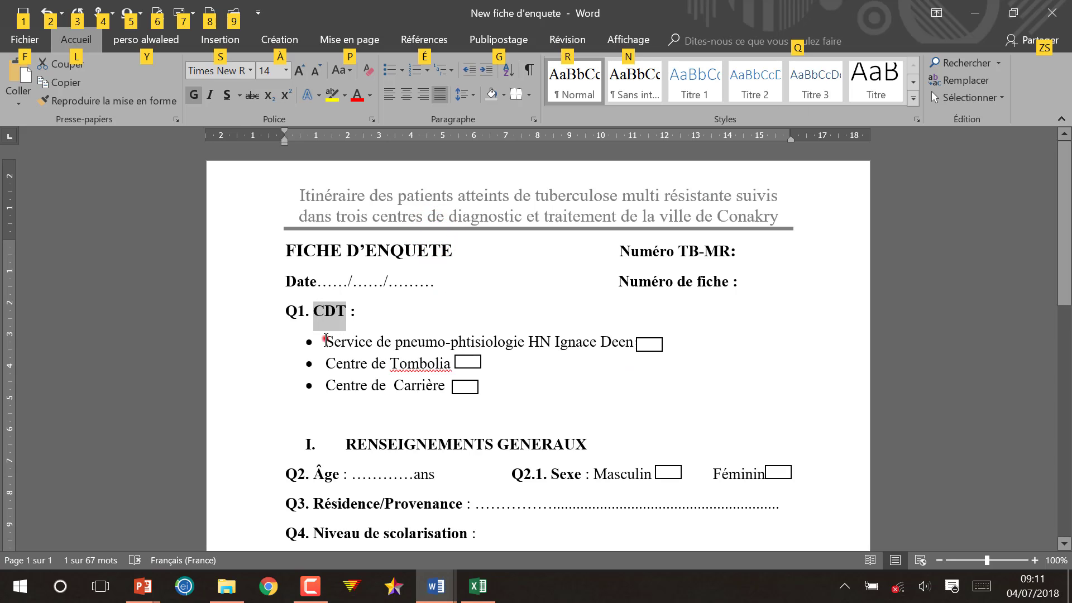
{"action": "left_click_drag", "start_coordinate": [325, 340], "coordinate": [622, 342]}
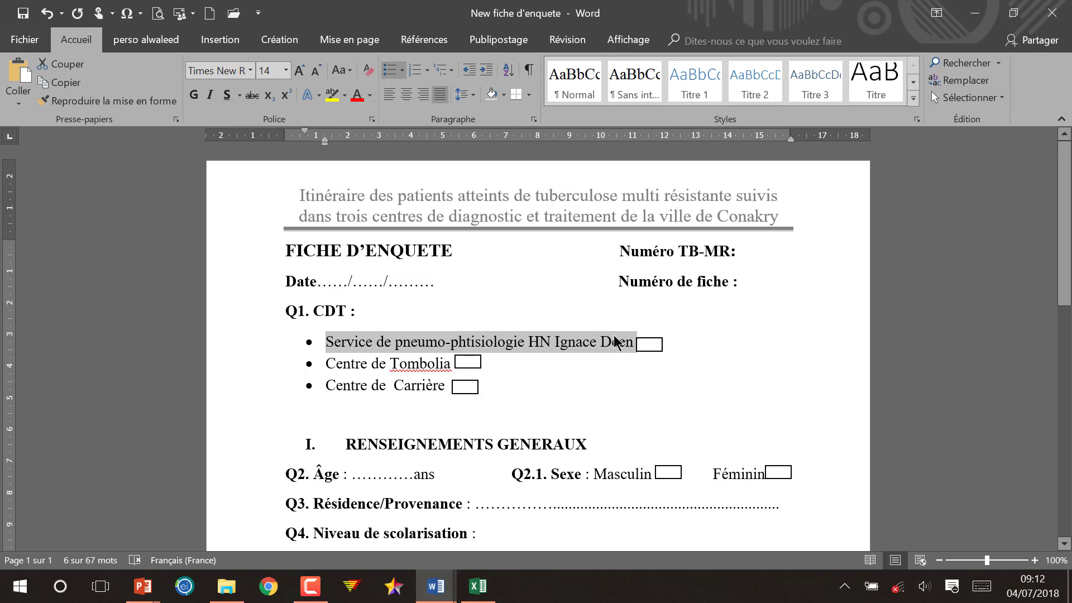
{"action": "key", "text": "ctrl+c"}
{"action": "key", "text": "alt+Tab"}
{"action": "key", "text": "ctrl+v"}
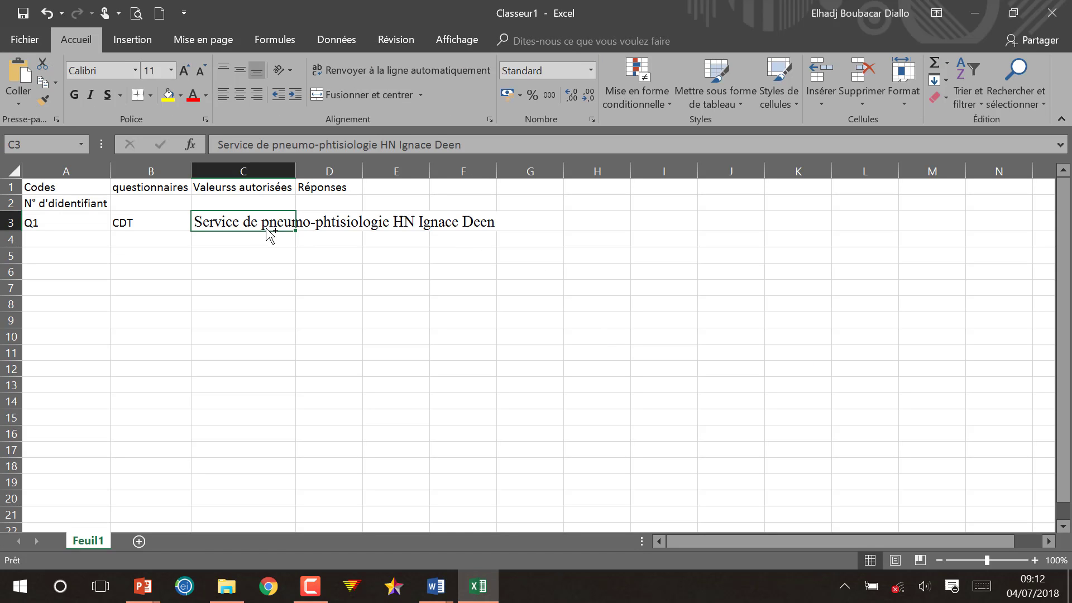
{"action": "left_click", "coordinate": [342, 246]}
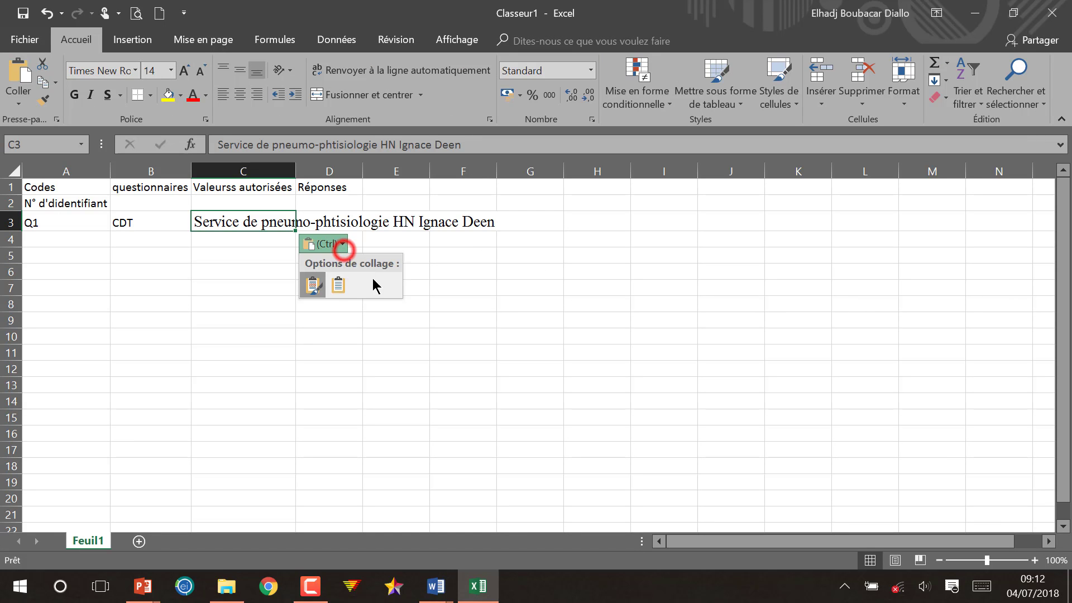
{"action": "left_click", "coordinate": [342, 287]}
- Copy "Centre de Tombolia" from the Word survey form into Excel cell C4, matching the destination formatting
{"action": "key", "text": "alt+Tab"}
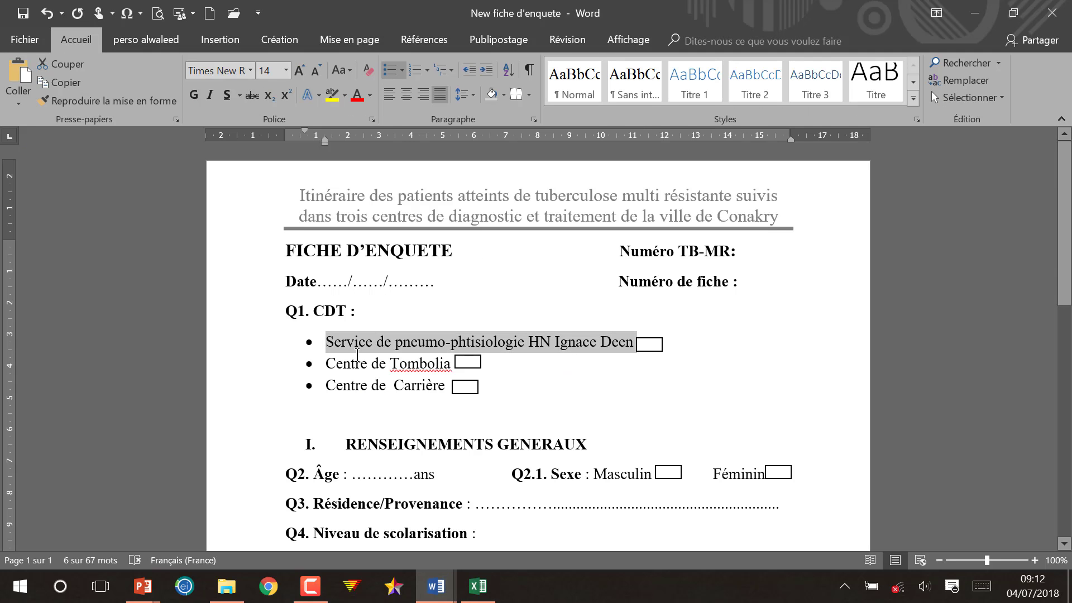
{"action": "left_click_drag", "start_coordinate": [331, 365], "coordinate": [440, 369]}
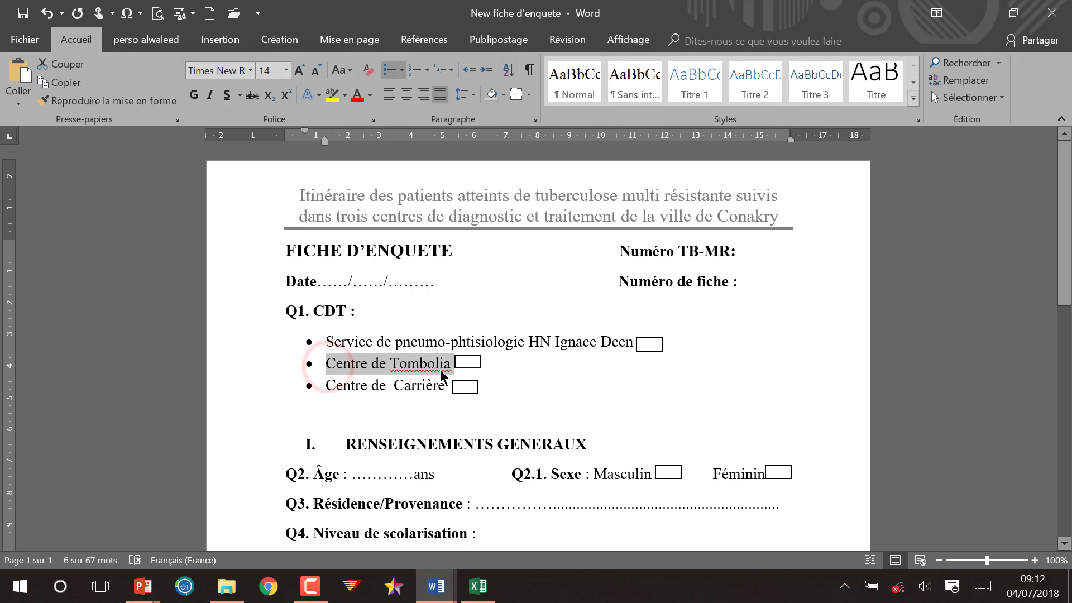
{"action": "key", "text": "alt+Tab"}
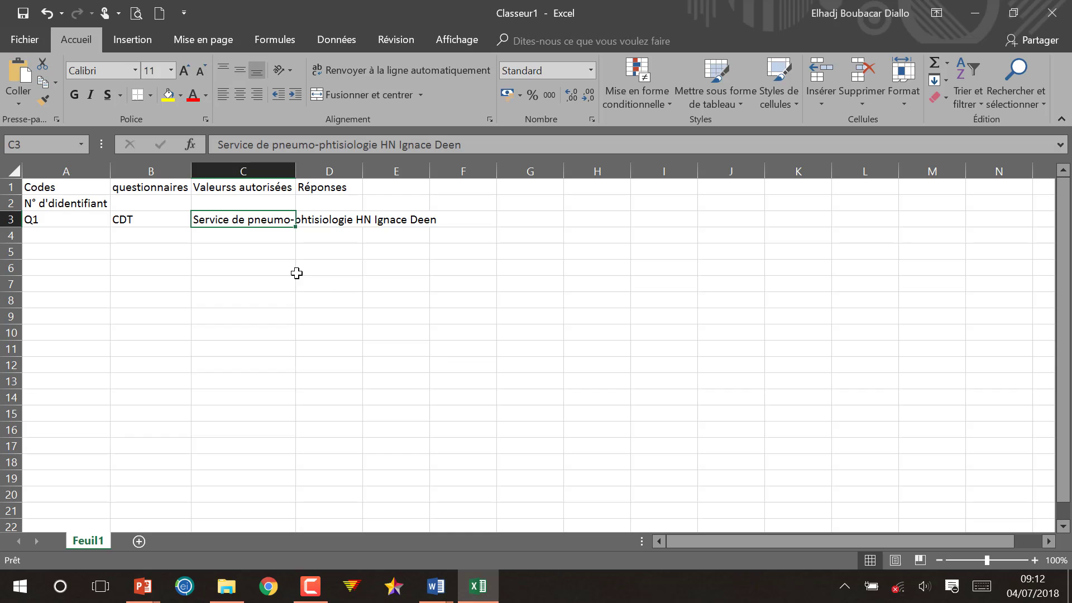
{"action": "left_click", "coordinate": [240, 243]}
{"action": "key", "text": "ctrl+v"}
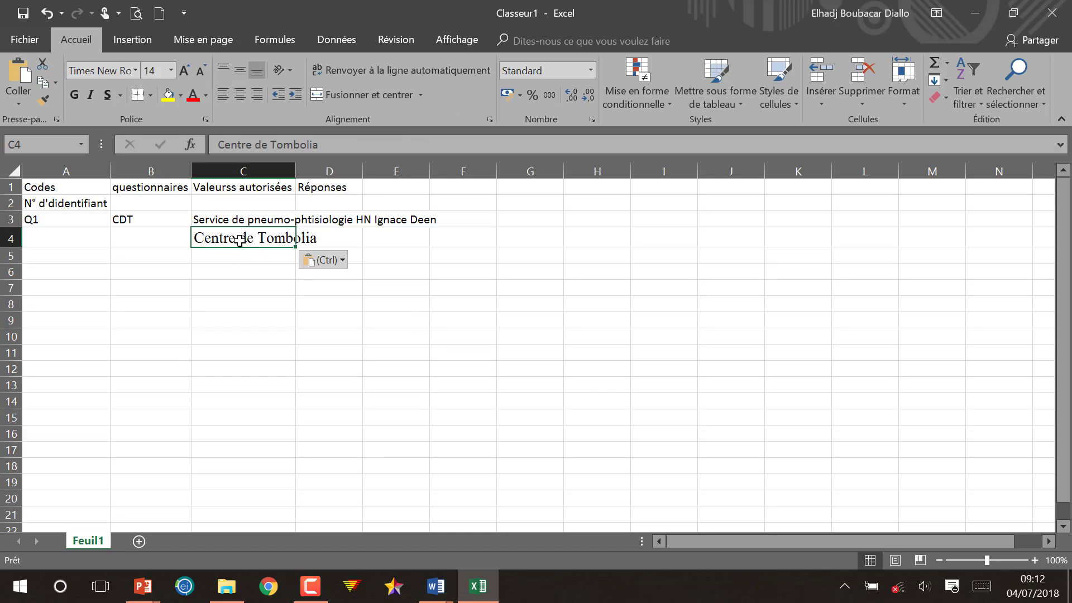
{"action": "left_click", "coordinate": [335, 260]}
{"action": "left_click", "coordinate": [339, 301]}
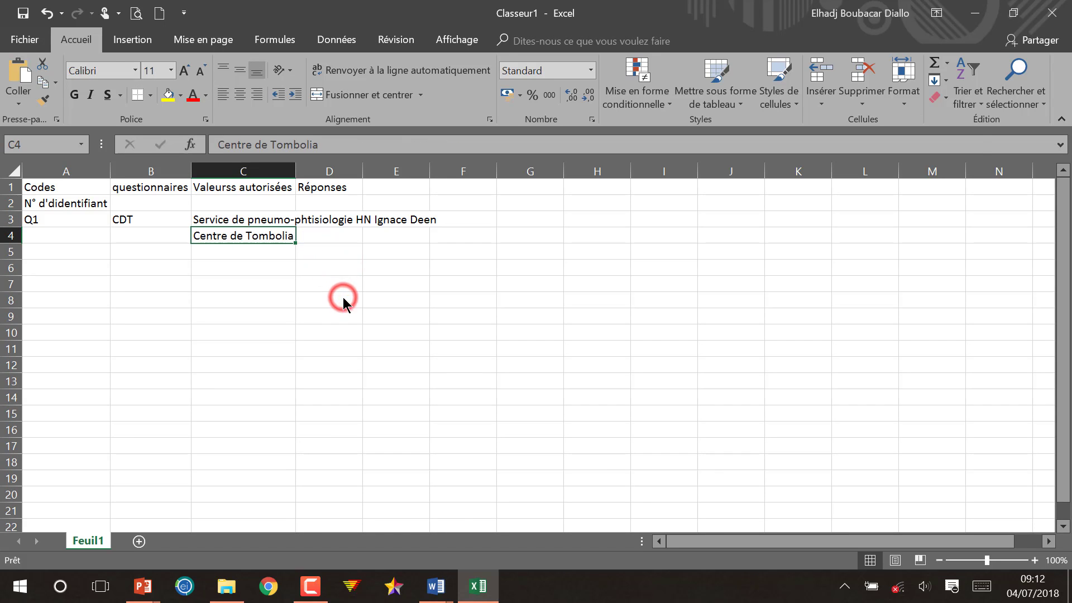
- Copy "Centre de Carrière" from the Word form into Excel cell C5 with destination formatting, and fit column C to its contents
{"action": "key", "text": "alt+Tab"}
{"action": "left_click_drag", "start_coordinate": [328, 385], "coordinate": [426, 385]}
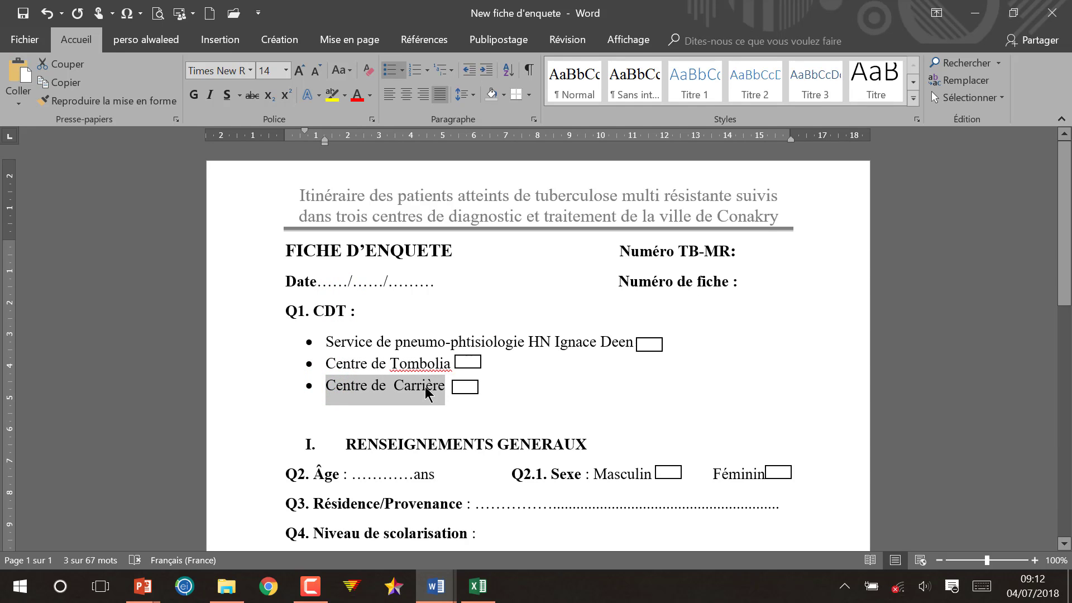
{"action": "key", "text": "alt+Tab"}
{"action": "left_click", "coordinate": [220, 252]}
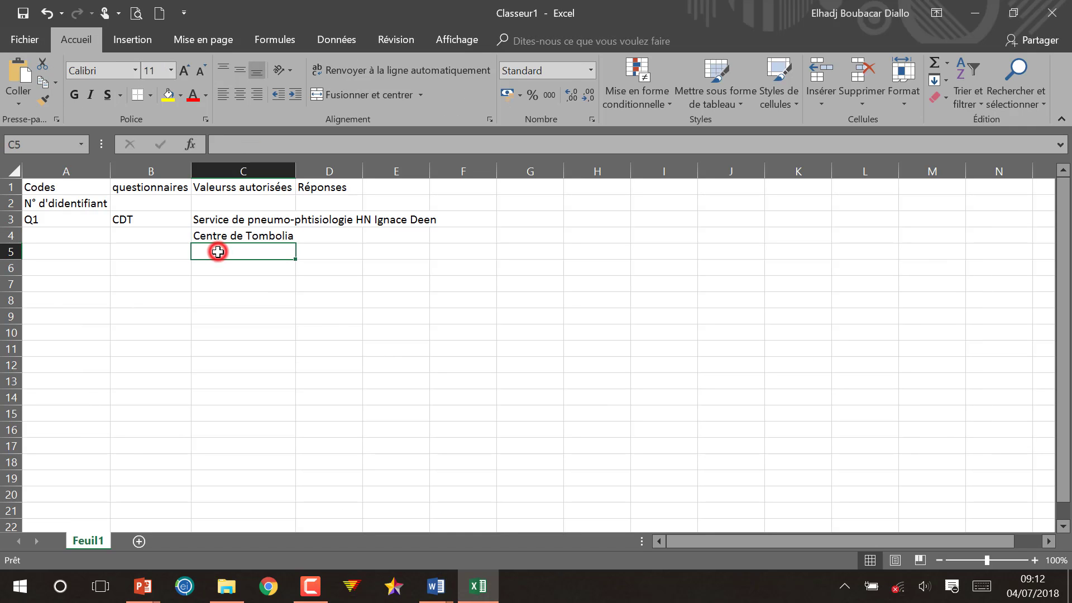
{"action": "key", "text": "ctrl+v"}
{"action": "left_click", "coordinate": [330, 277]}
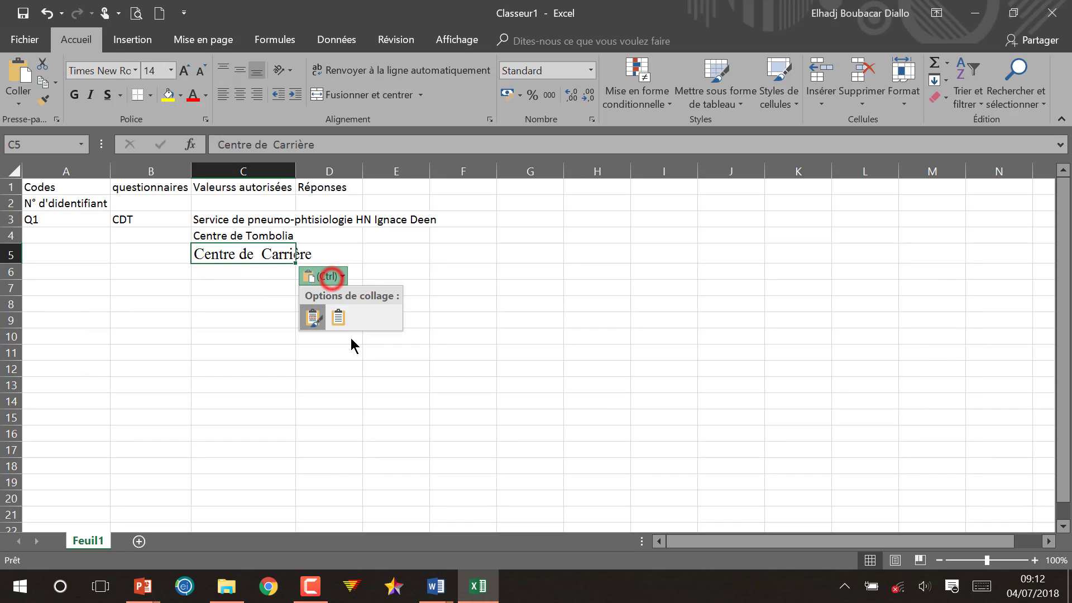
{"action": "left_click", "coordinate": [339, 319]}
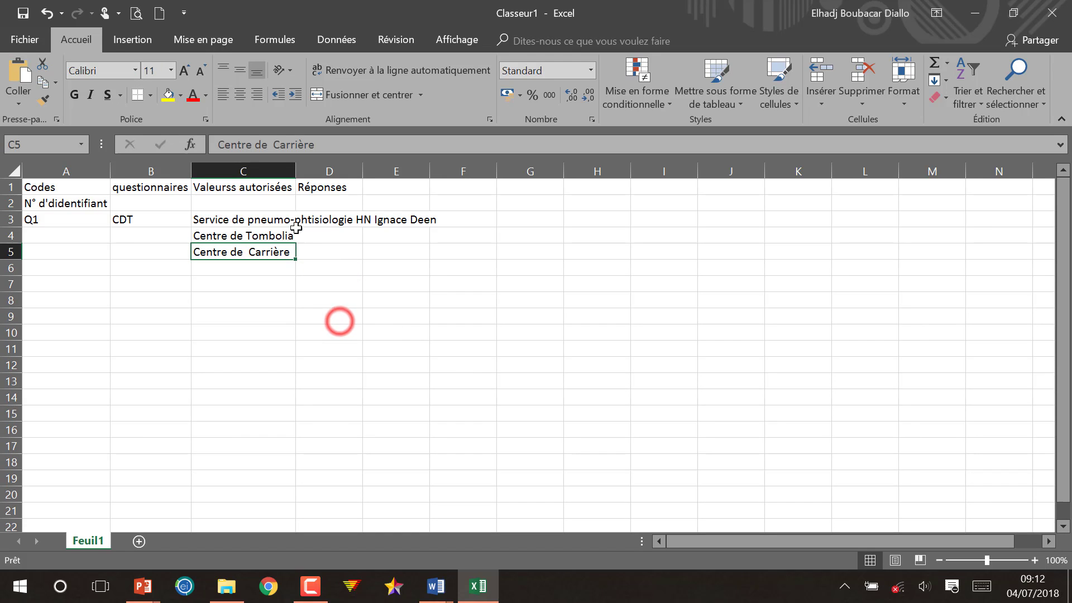
{"action": "double_click", "coordinate": [292, 165]}
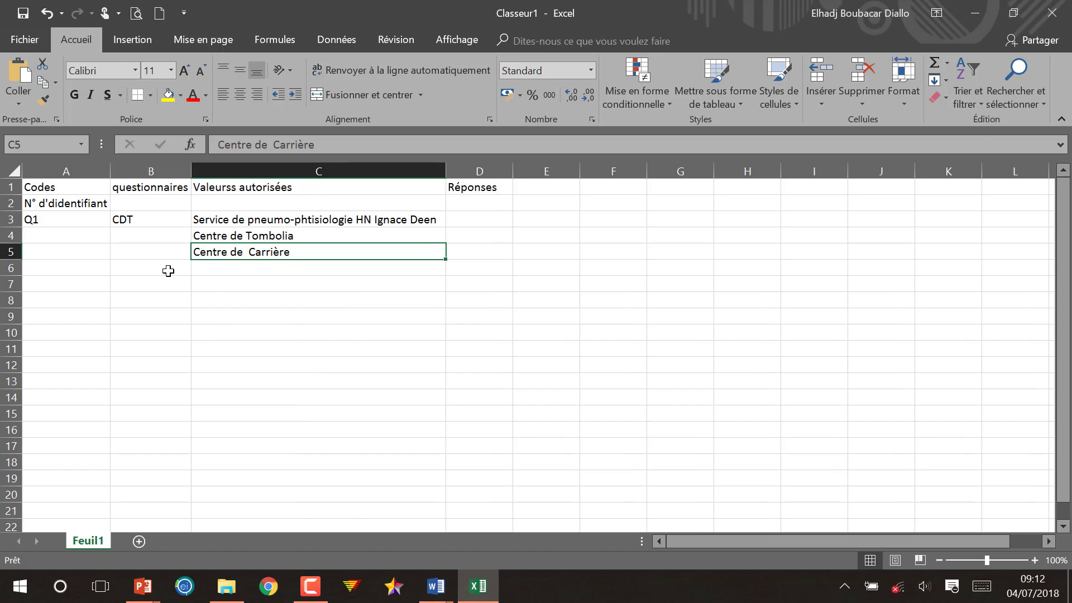
- Copy the section heading "I. RENSEIGNEMENTS GENERAUX" from the Word form into Excel cell B6, matching the destination formatting
{"action": "key", "text": "alt+Tab"}
{"action": "scroll", "coordinate": [350, 405], "scroll_direction": "down", "scroll_amount": 1}
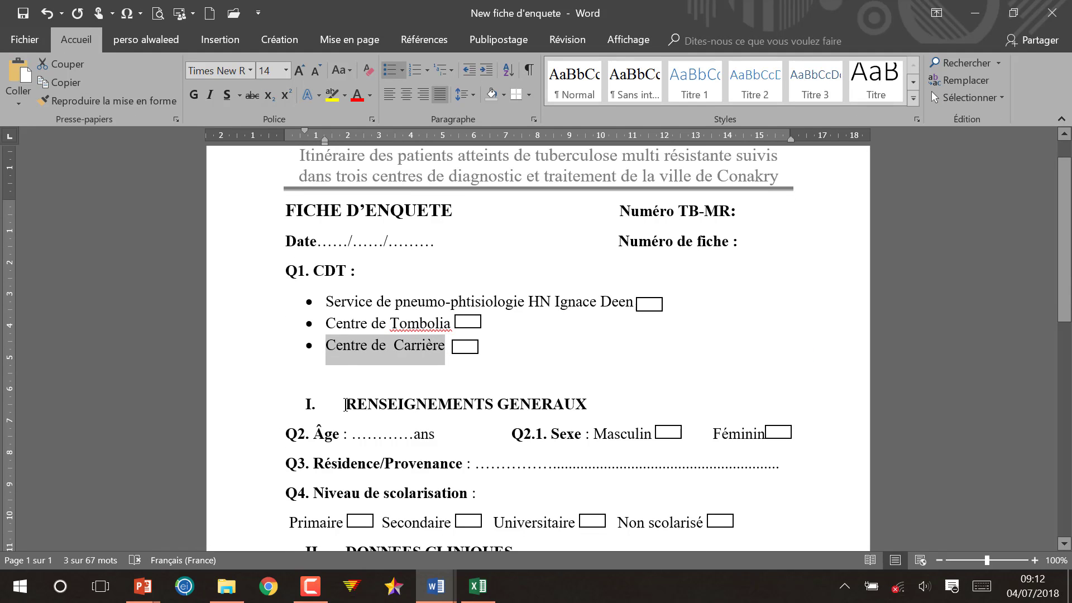
{"action": "left_click_drag", "start_coordinate": [345, 404], "coordinate": [572, 408]}
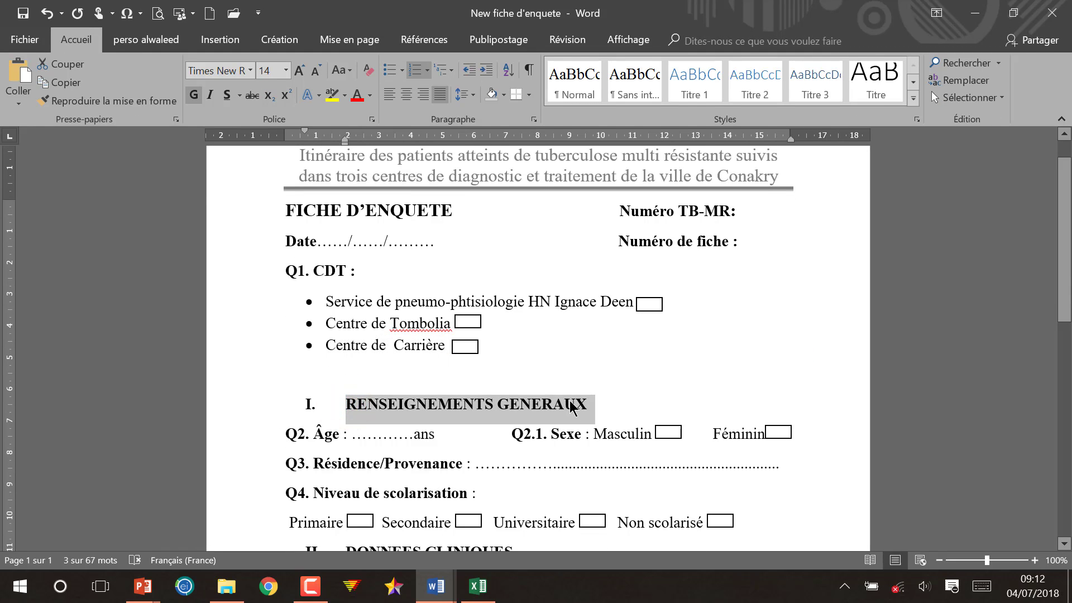
{"action": "key", "text": "alt+Tab"}
{"action": "left_click", "coordinate": [70, 266]}
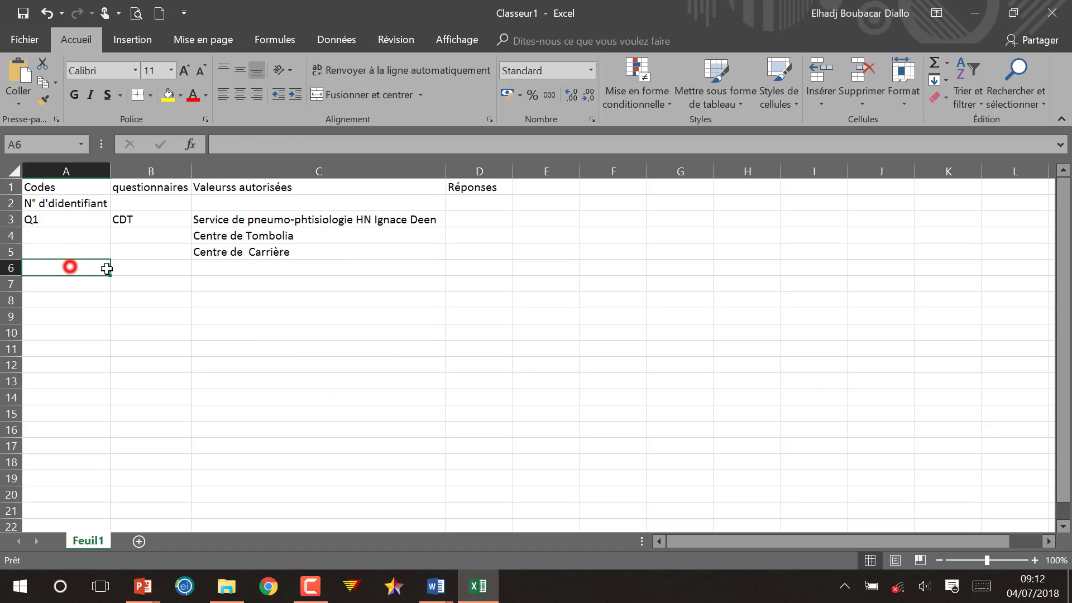
{"action": "left_click", "coordinate": [138, 269]}
{"action": "type", "text": "I.\tRENSEIGNEMENTS GENERAUX"}
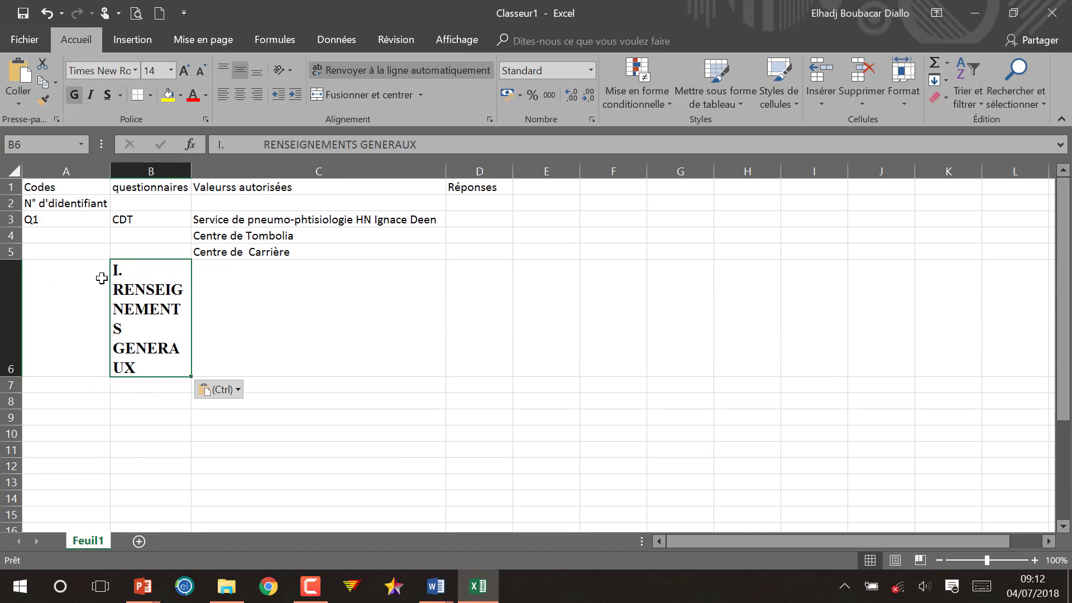
{"action": "left_click", "coordinate": [240, 391]}
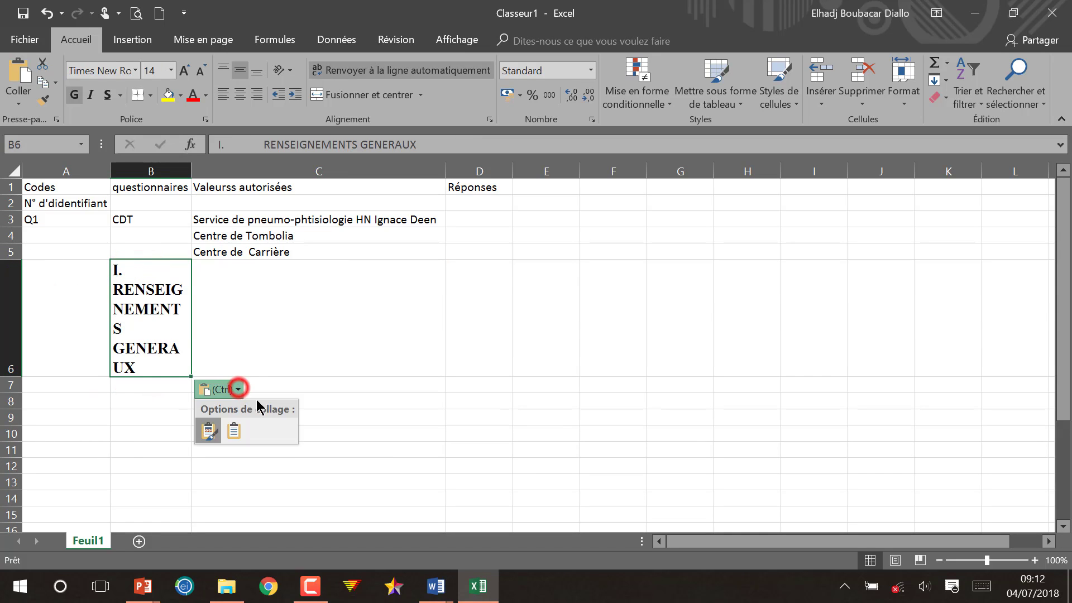
{"action": "left_click", "coordinate": [239, 424]}
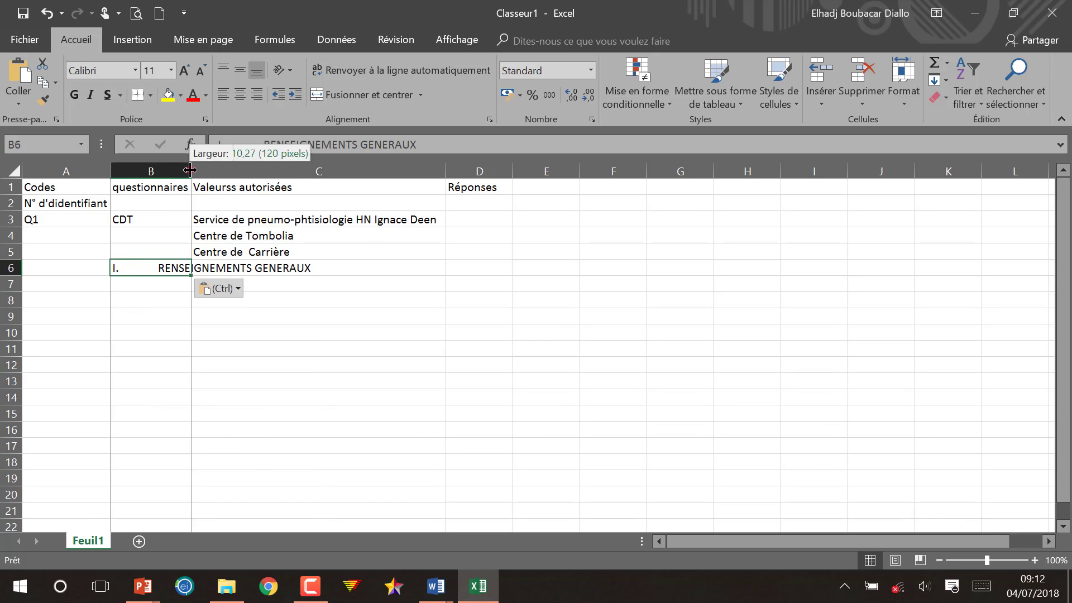
- Fit column B to its contents and remove the "I." numbering and extra spaces before "RENSEIGNEMENTS GENERAUX" in cell B6
{"action": "double_click", "coordinate": [191, 171]}
{"action": "double_click", "coordinate": [157, 268]}
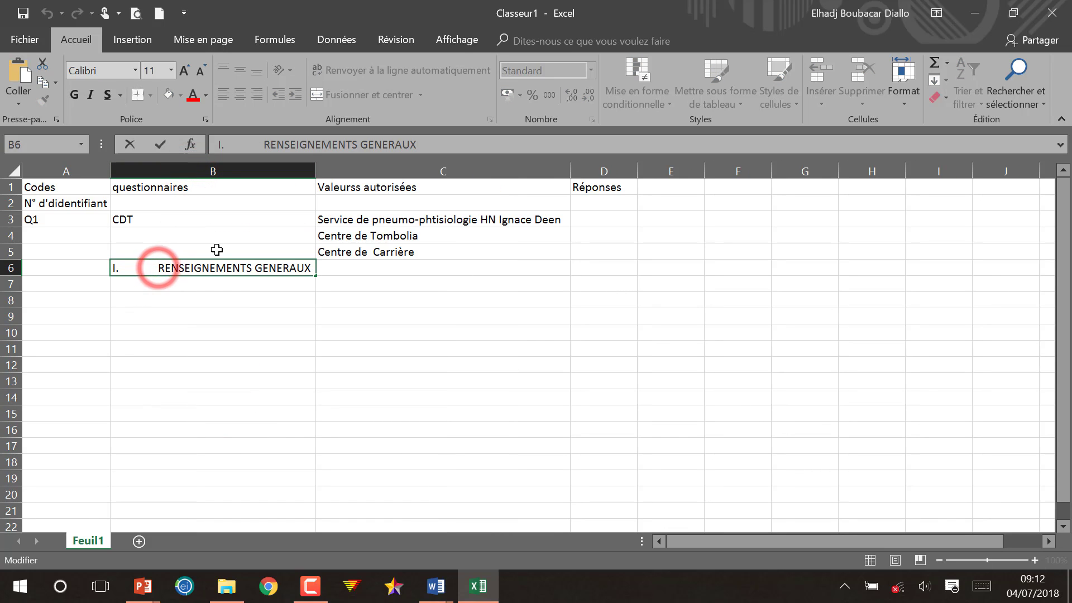
{"action": "key", "text": "BackSpace"}
{"action": "key", "text": "BackSpace"}
{"action": "key", "text": "BackSpace"}
{"action": "key", "text": "BackSpace"}
{"action": "key", "text": "BackSpace"}
{"action": "key", "text": "BackSpace"}
{"action": "key", "text": "BackSpace"}
{"action": "key", "text": "BackSpace"}
{"action": "key", "text": "BackSpace"}
{"action": "key", "text": "BackSpace"}
{"action": "key", "text": "BackSpace"}
{"action": "key", "text": "BackSpace"}
{"action": "key", "text": "BackSpace"}
{"action": "key", "text": "BackSpace"}
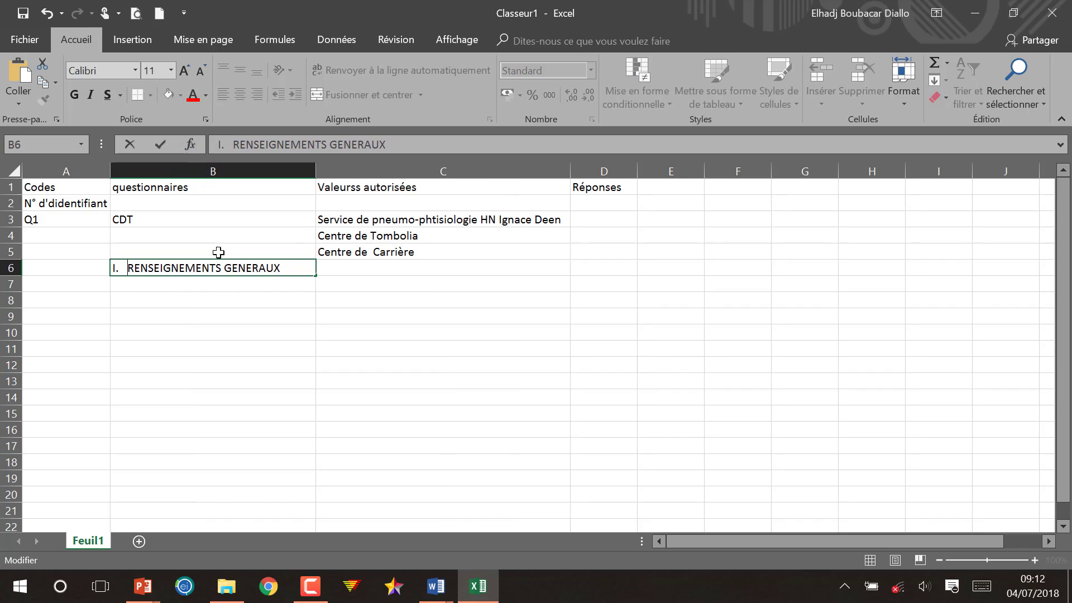
- Enter the code Q2 in cell A6, beside the RENSEIGNEMENTS GENERAUX heading
{"action": "left_click", "coordinate": [90, 270]}
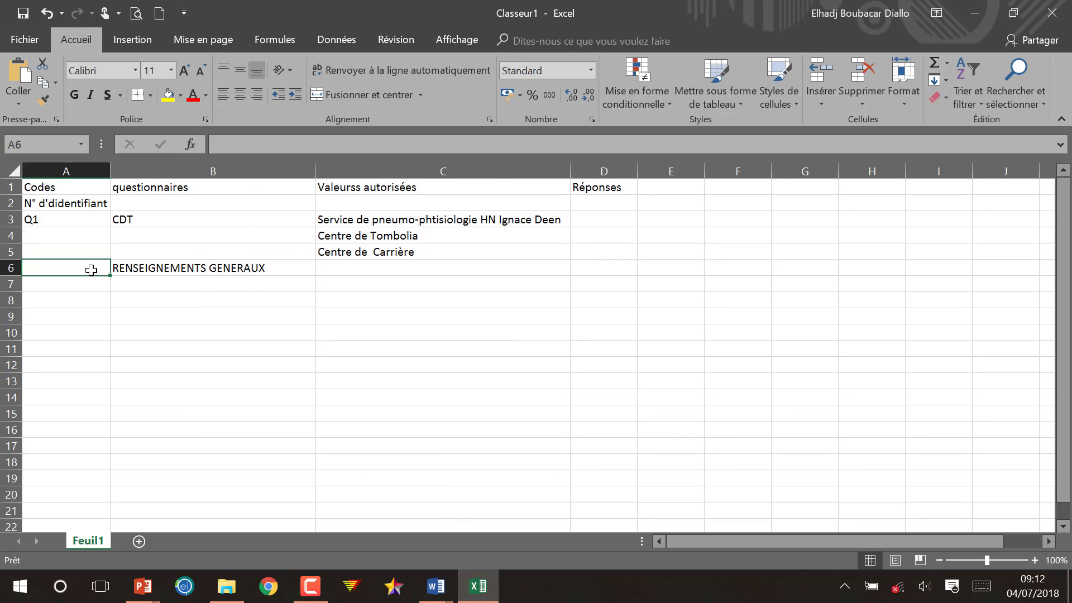
{"action": "type", "text": "Q1"}
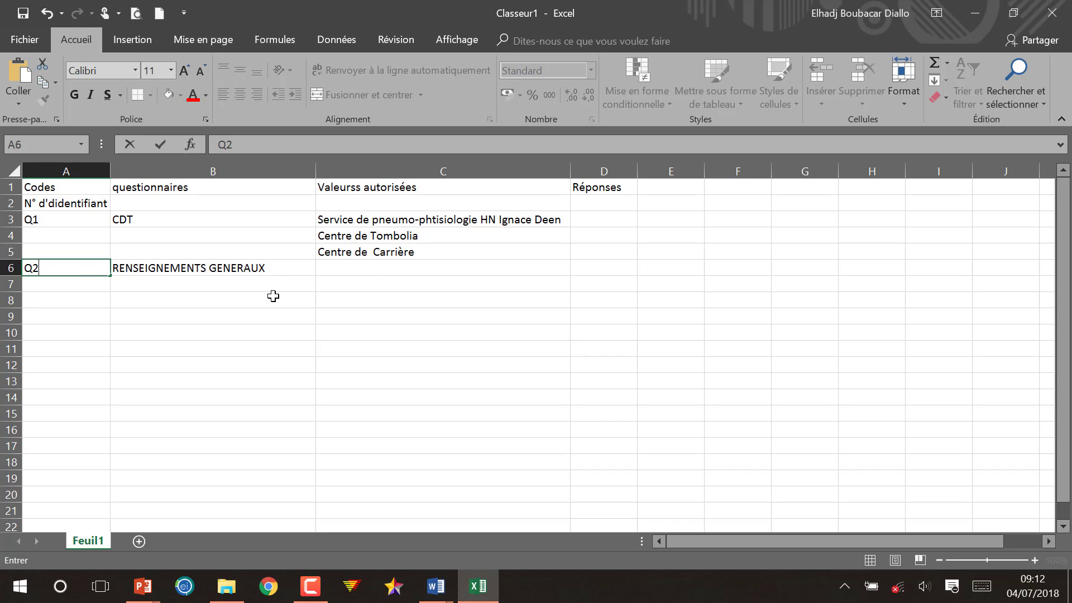
{"action": "left_click", "coordinate": [259, 282]}
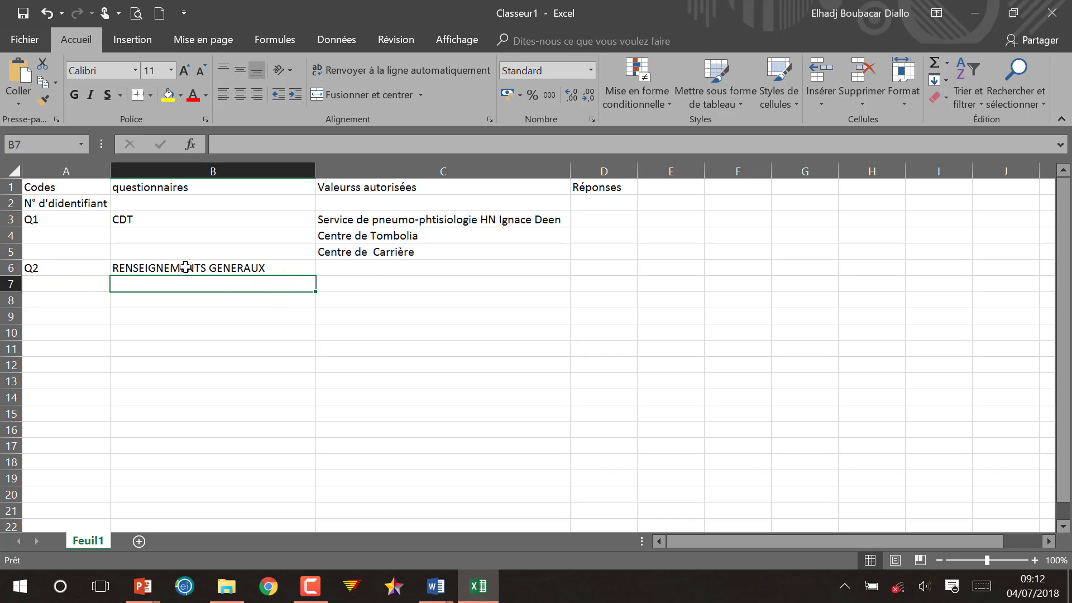
- Copy the question label "Âge" from the Word survey form into Excel cell B7, matching the destination formatting
{"action": "key", "text": "alt+Tab"}
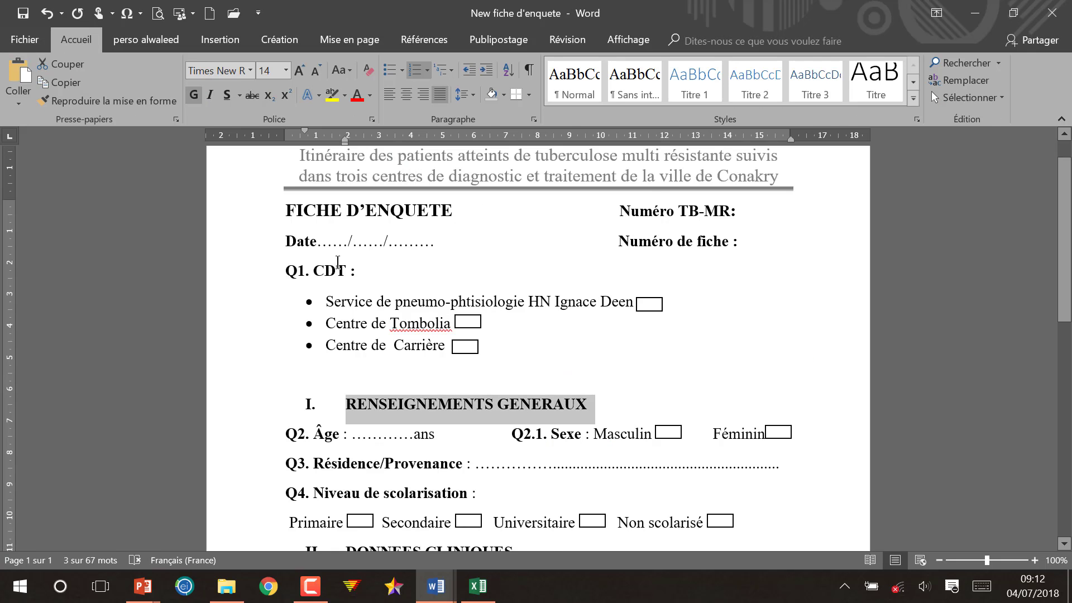
{"action": "scroll", "coordinate": [368, 357], "scroll_direction": "down", "scroll_amount": 3}
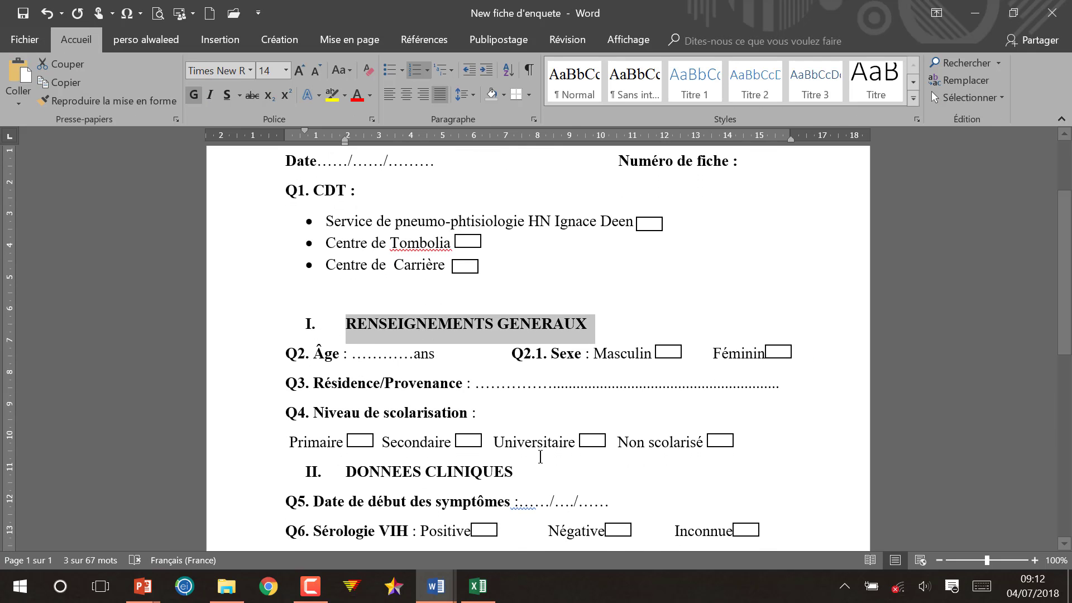
{"action": "double_click", "coordinate": [320, 350]}
{"action": "key", "text": "ctrl+c"}
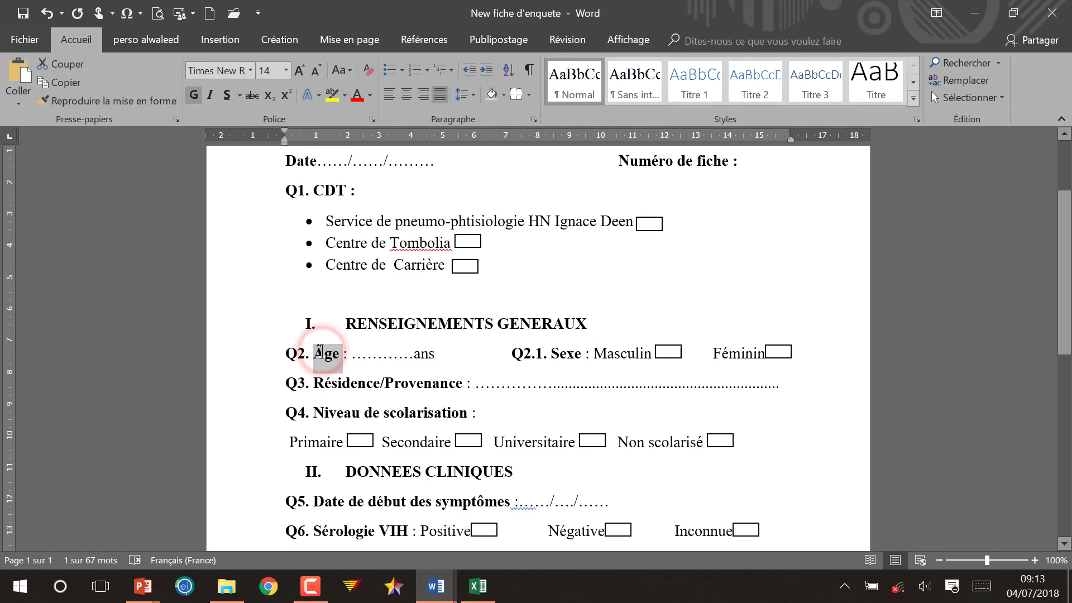
{"action": "key", "text": "alt+Tab"}
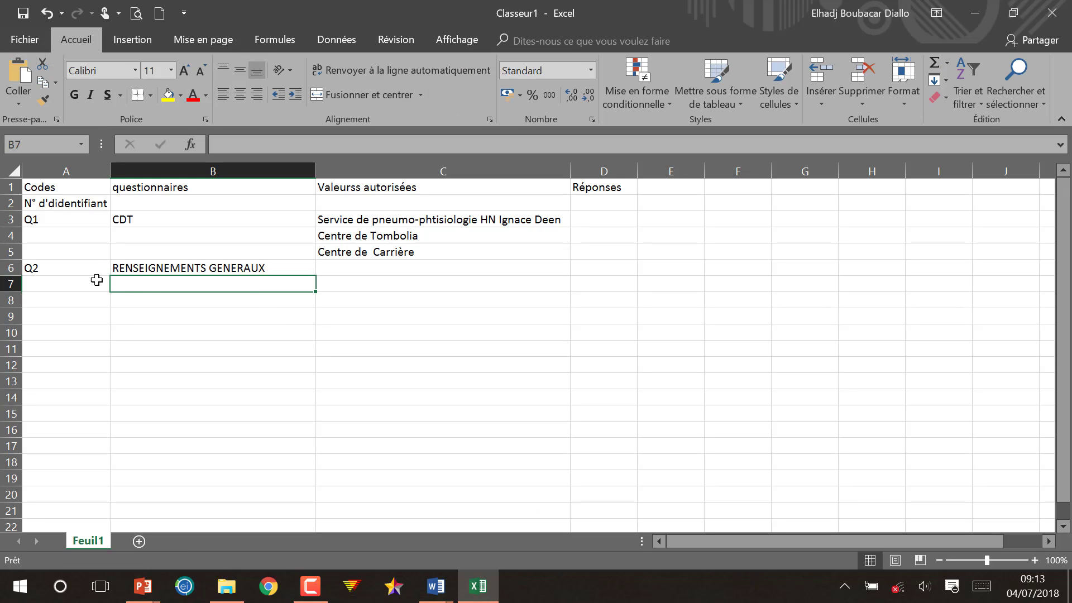
{"action": "key", "text": "ctrl+v"}
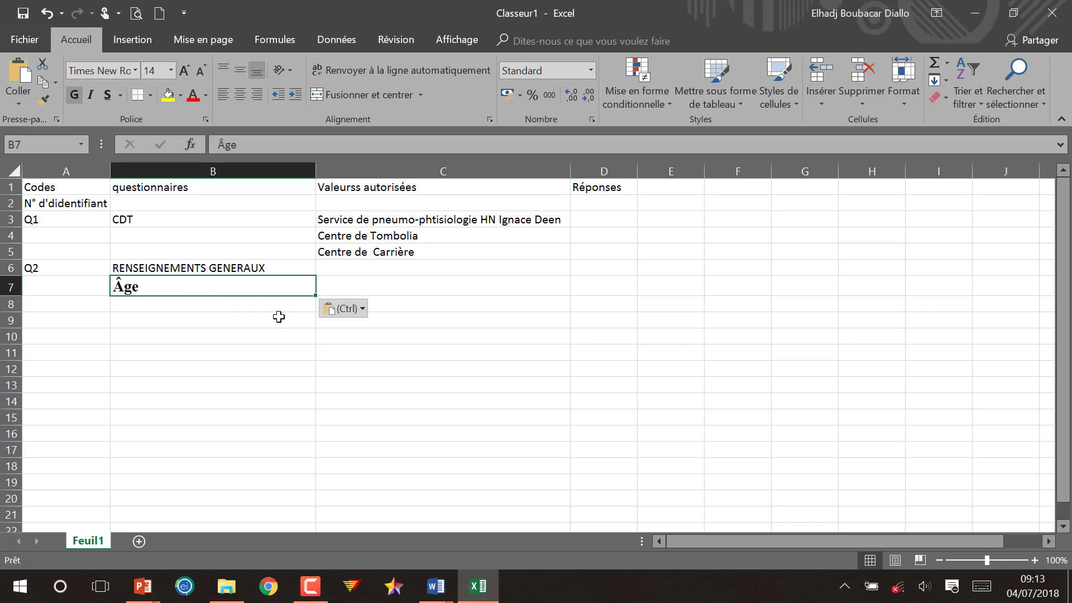
{"action": "left_click", "coordinate": [353, 308]}
{"action": "left_click", "coordinate": [353, 350]}
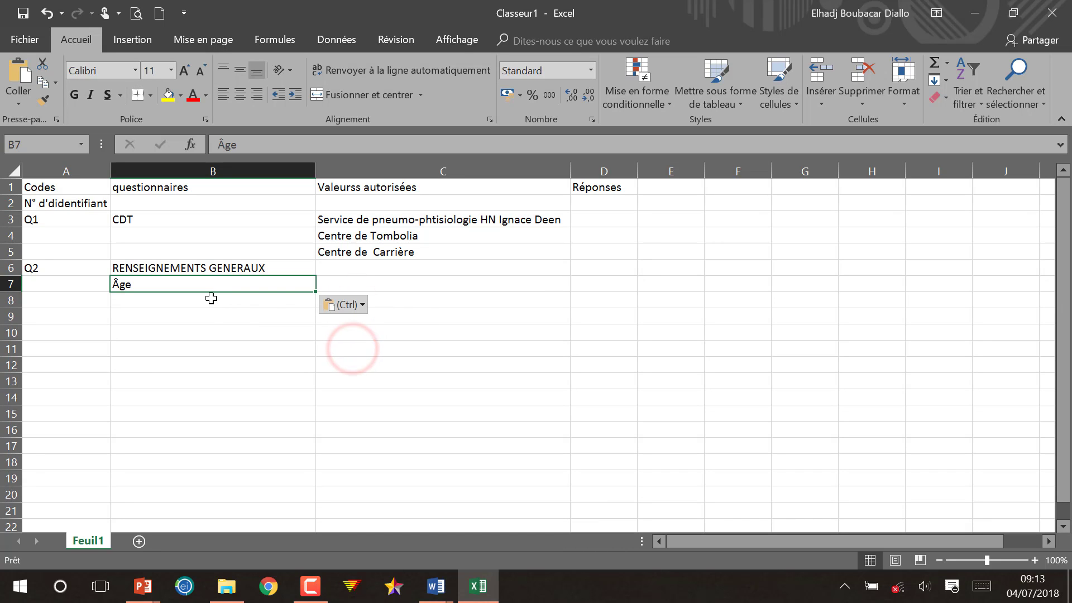
- Copy the question label "Sexe" from the Word survey form into Excel cell B8, matching the destination formatting
{"action": "left_click", "coordinate": [211, 299]}
{"action": "key", "text": "alt+Tab"}
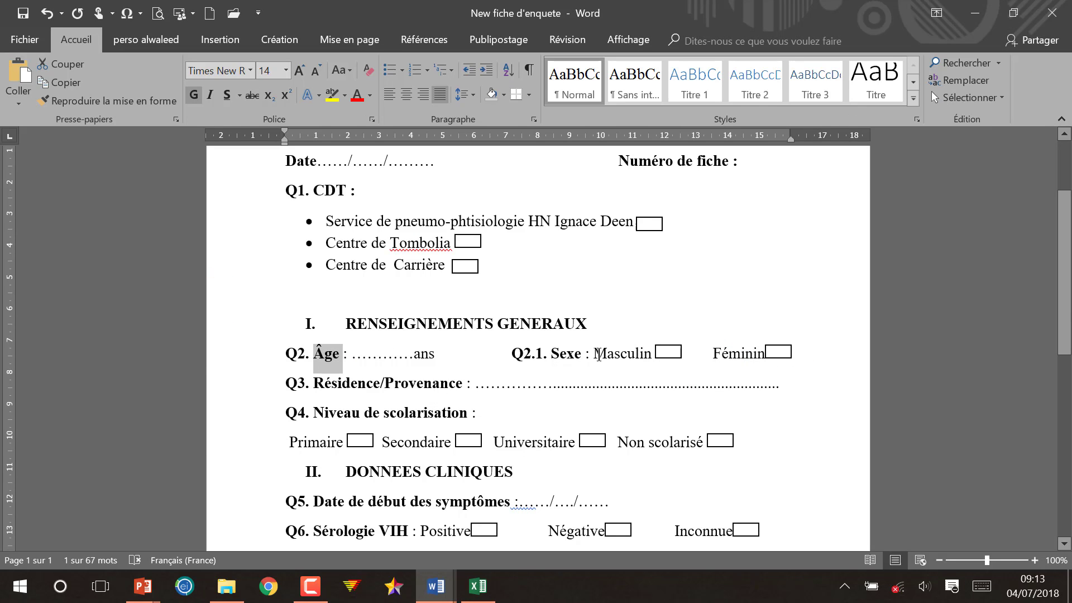
{"action": "double_click", "coordinate": [558, 355]}
{"action": "key", "text": "ctrl+c"}
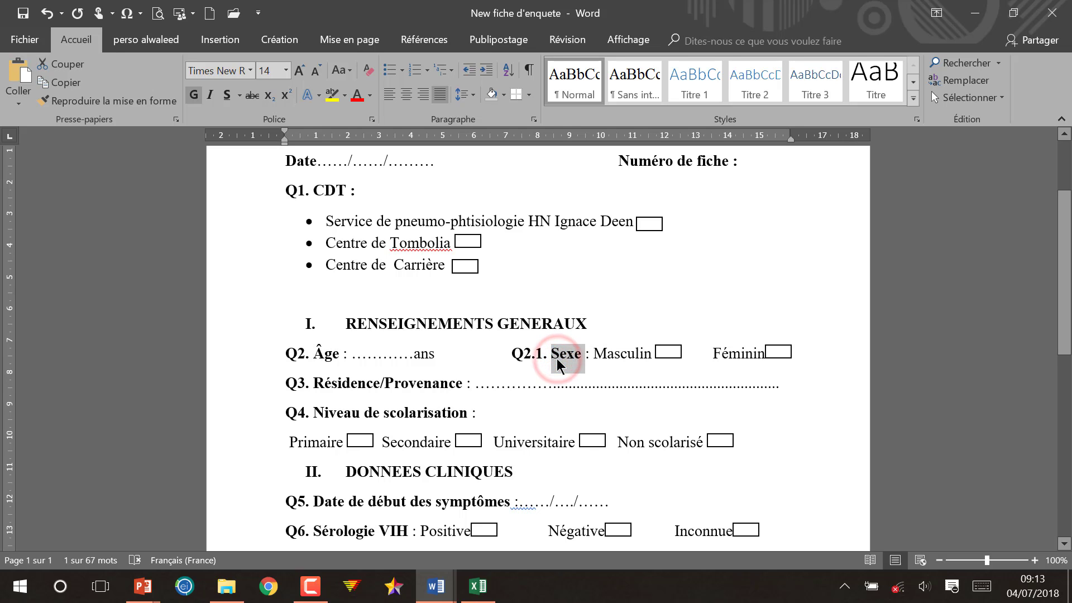
{"action": "key", "text": "alt+Tab"}
{"action": "key", "text": "ctrl+v"}
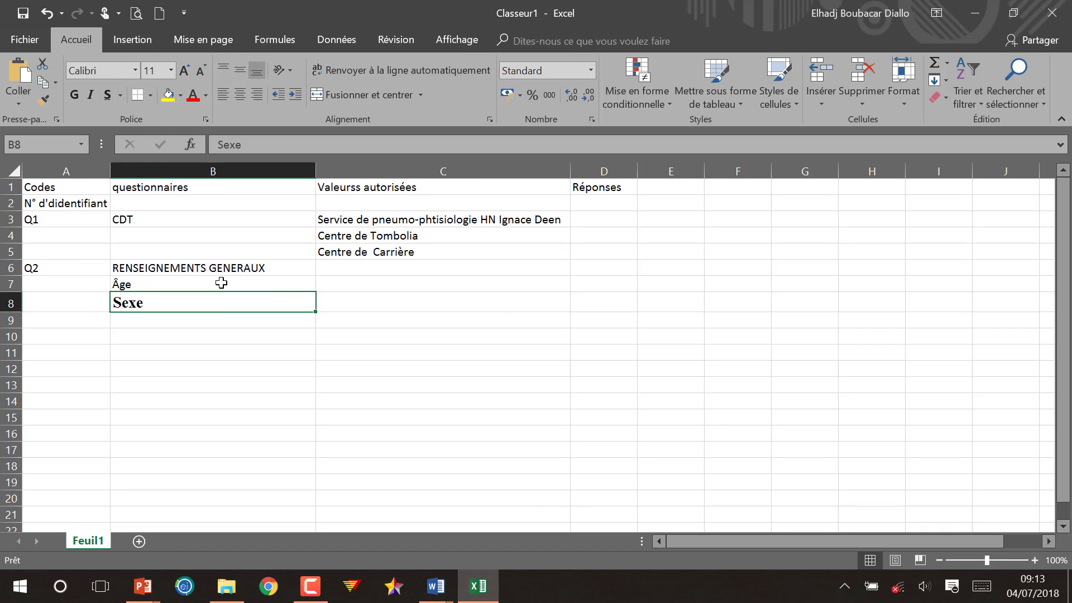
{"action": "left_click", "coordinate": [354, 325]}
{"action": "left_click", "coordinate": [360, 367]}
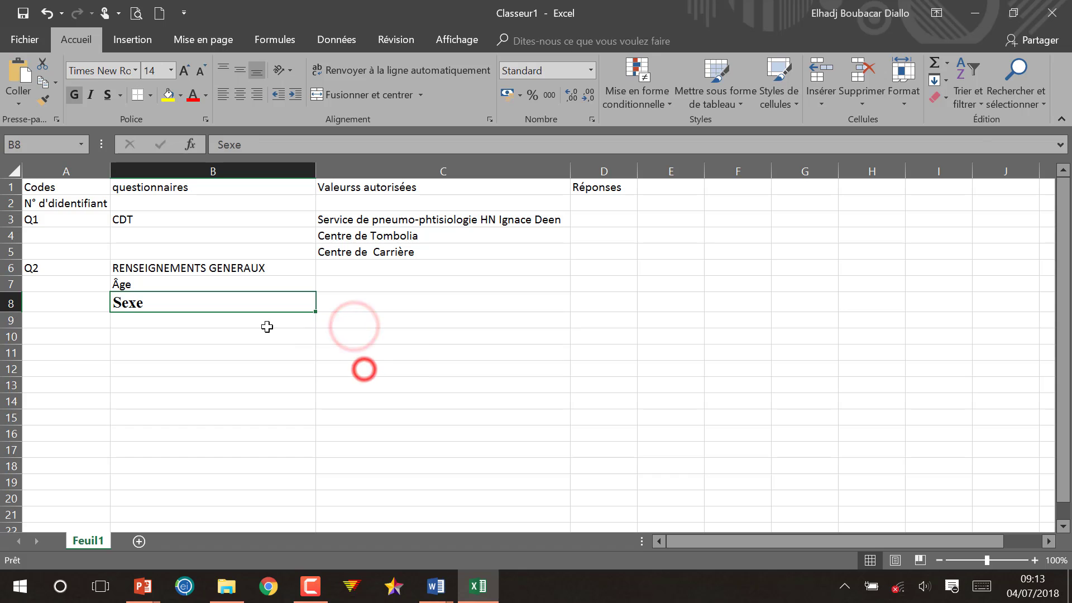
- Copy the answer "Masculin" from the Word survey form into Excel cell C8, matching the destination formatting
{"action": "key", "text": "alt+Tab"}
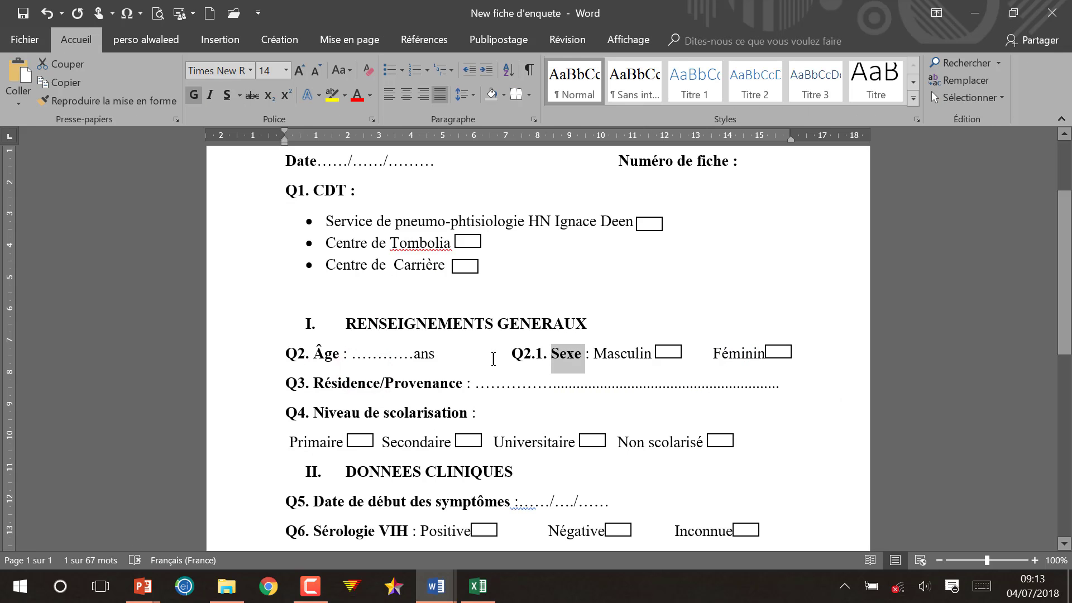
{"action": "double_click", "coordinate": [621, 352]}
{"action": "key", "text": "ctrl+c"}
{"action": "key", "text": "alt+Tab"}
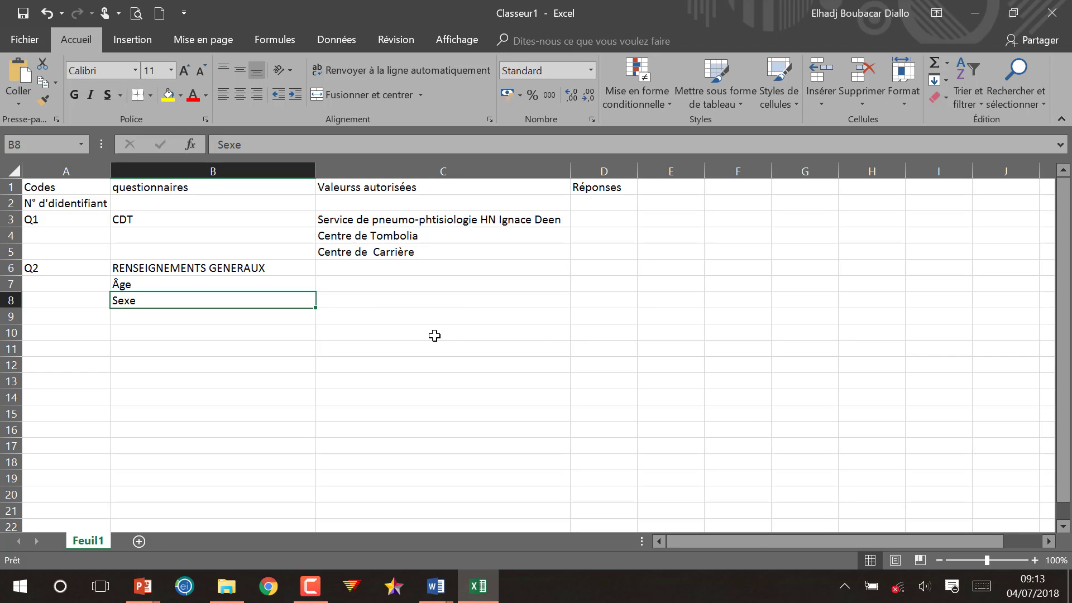
{"action": "left_click", "coordinate": [366, 300]}
{"action": "key", "text": "ctrl+v"}
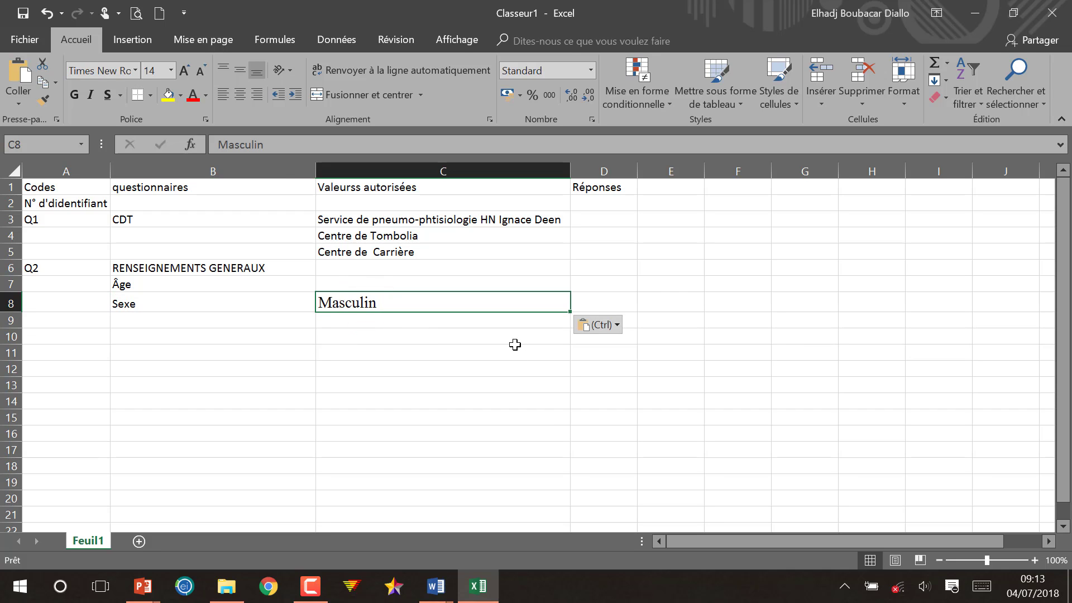
{"action": "left_click", "coordinate": [617, 322]}
{"action": "left_click", "coordinate": [612, 363]}
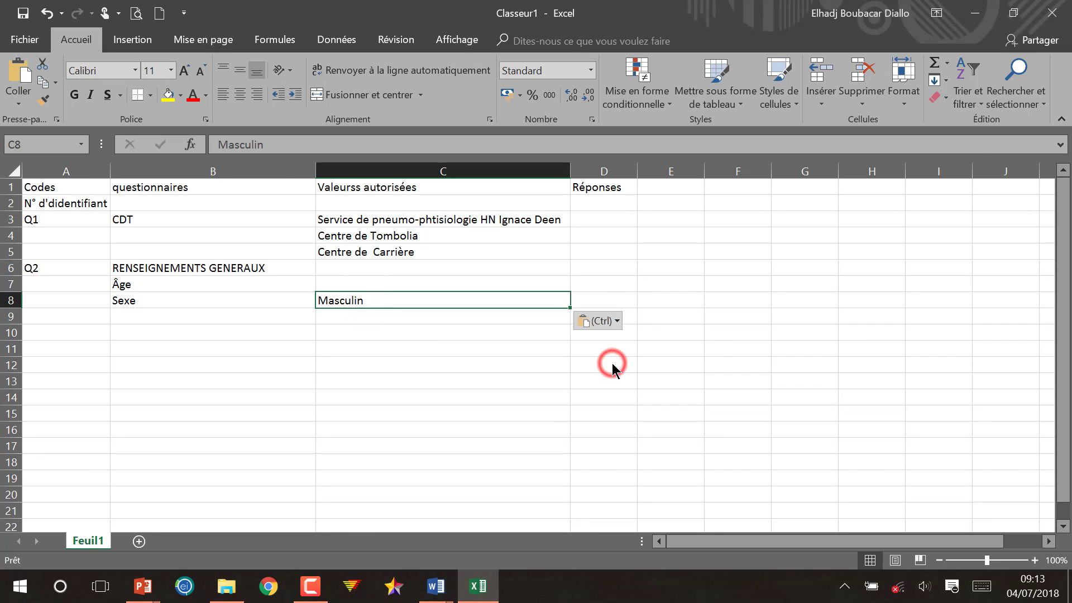
- Copy the answer "Féminin" from the Word survey form into Excel cell C9, matching the destination formatting
{"action": "key", "text": "alt+Tab"}
{"action": "double_click", "coordinate": [741, 360]}
{"action": "key", "text": "ctrl+c"}
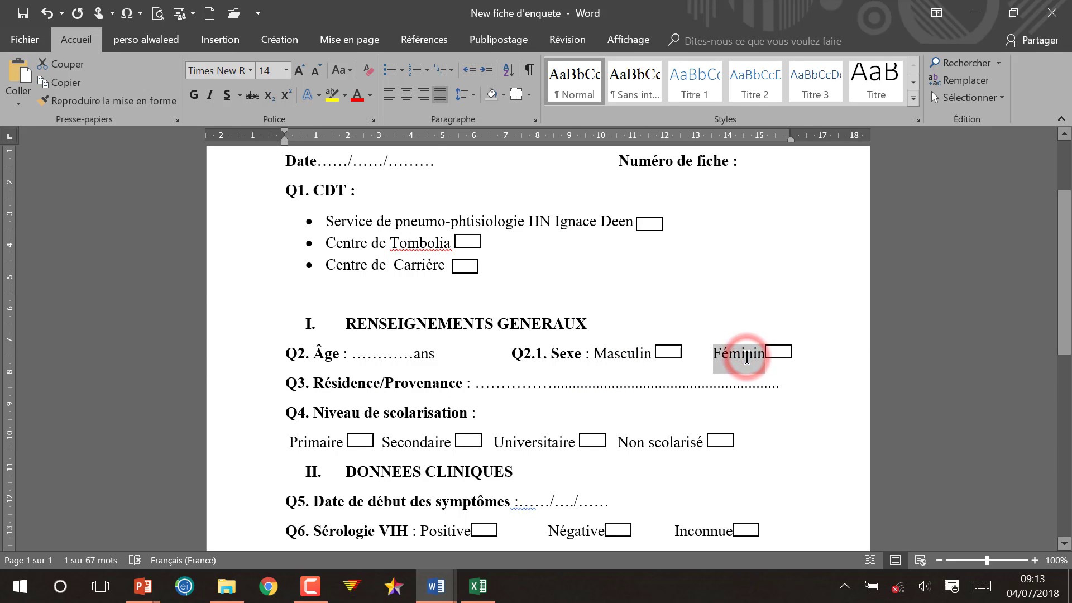
{"action": "key", "text": "alt+Tab"}
{"action": "left_click", "coordinate": [418, 316]}
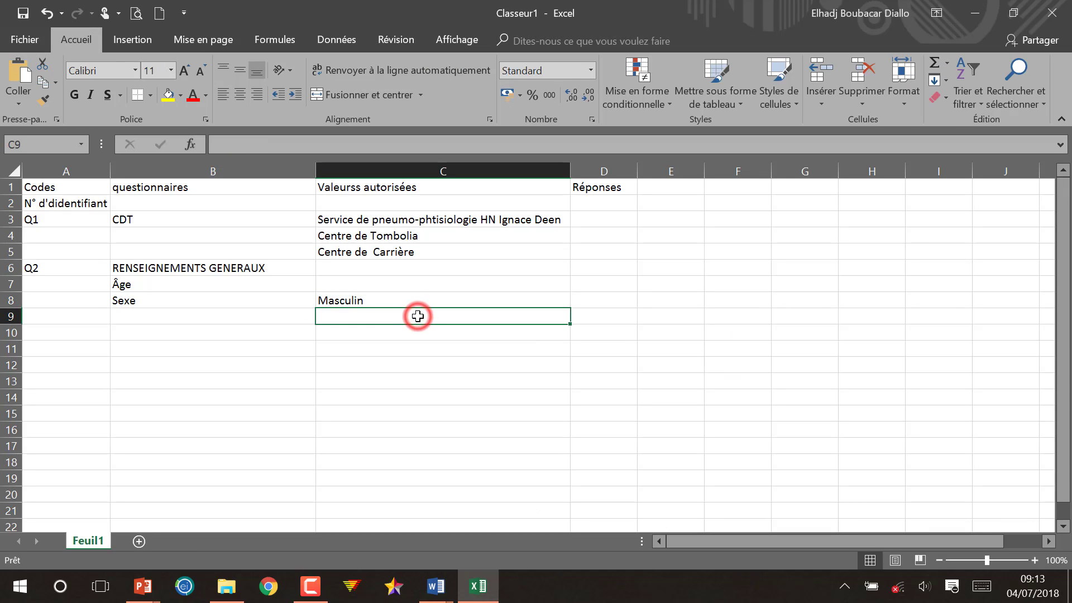
{"action": "key", "text": "ctrl+v"}
{"action": "left_click", "coordinate": [596, 341]}
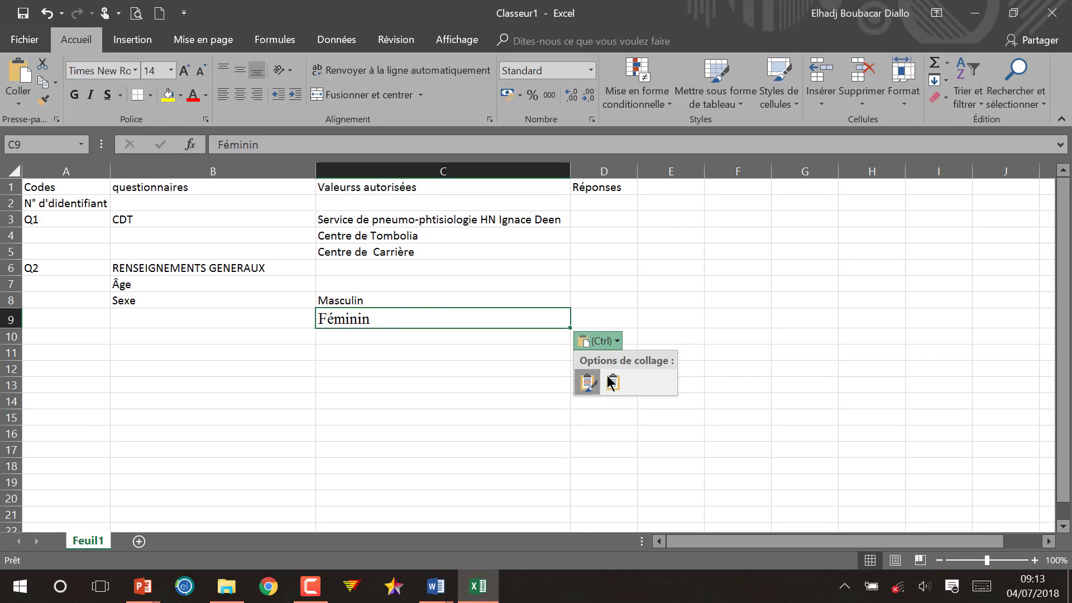
{"action": "left_click", "coordinate": [606, 376]}
- Copy the question label "Résidence/Provenance" from the Word survey form into Excel cell B10, matching the destination formatting
{"action": "key", "text": "alt+Tab"}
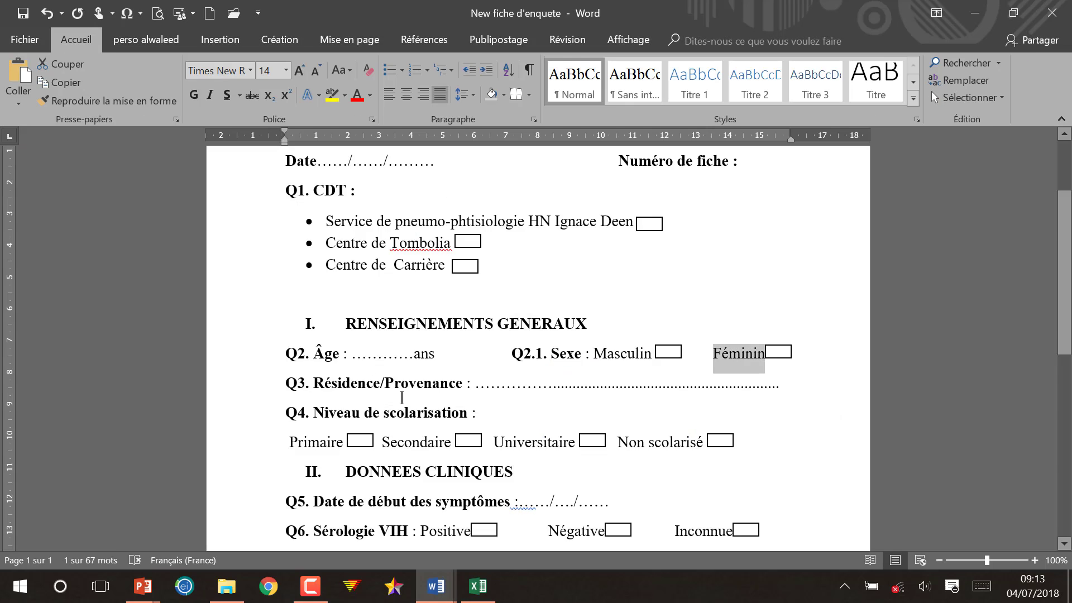
{"action": "scroll", "coordinate": [318, 304], "scroll_direction": "down", "scroll_amount": 2}
{"action": "left_click_drag", "start_coordinate": [317, 305], "coordinate": [439, 313]}
{"action": "key", "text": "ctrl+c"}
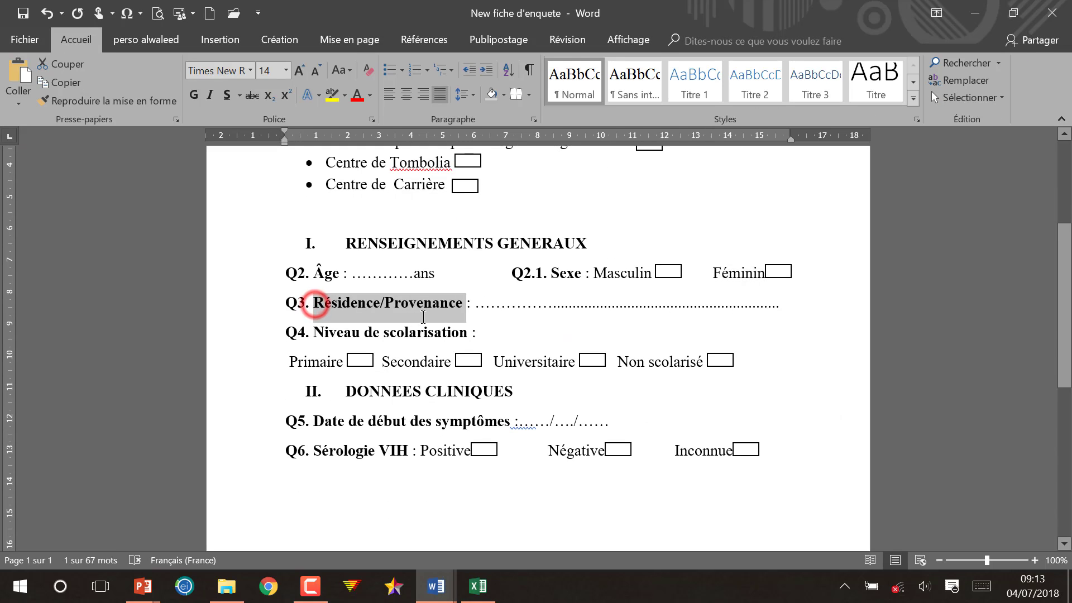
{"action": "key", "text": "alt+Tab"}
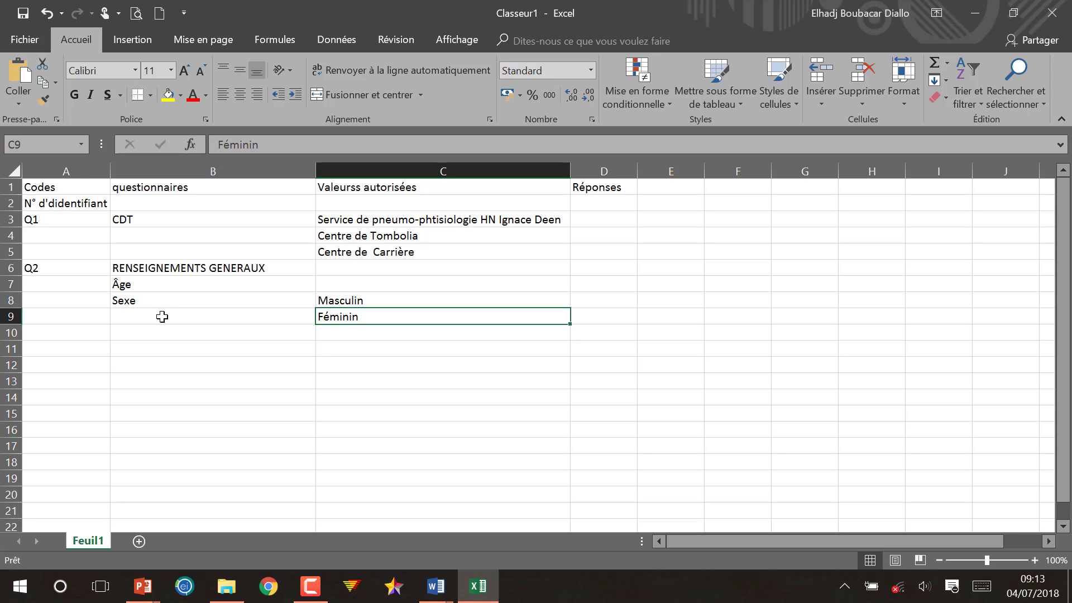
{"action": "left_click", "coordinate": [158, 332]}
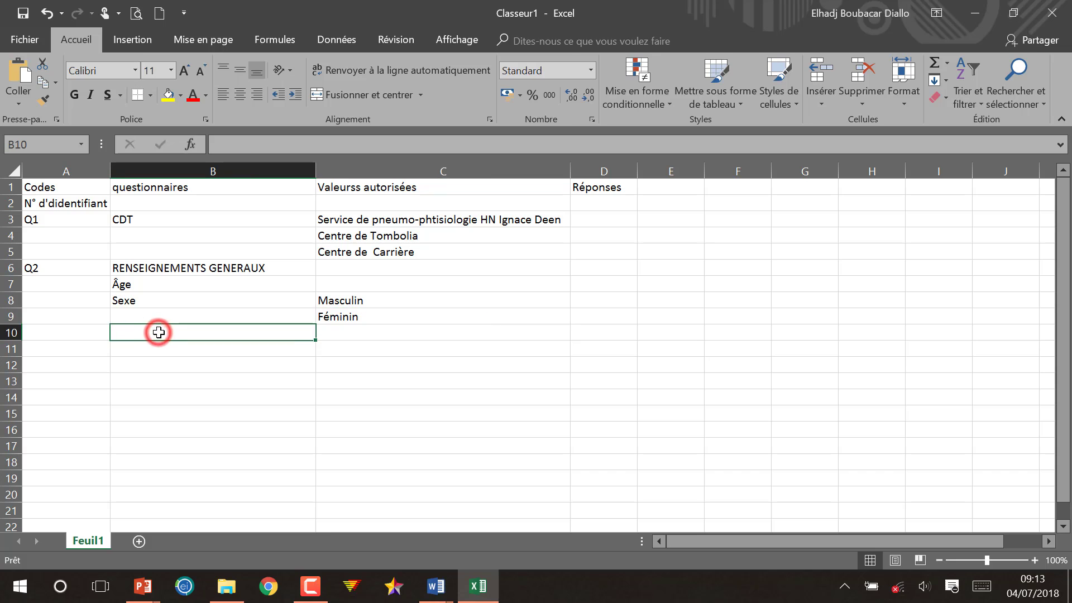
{"action": "key", "text": "ctrl+v"}
{"action": "left_click", "coordinate": [368, 358]}
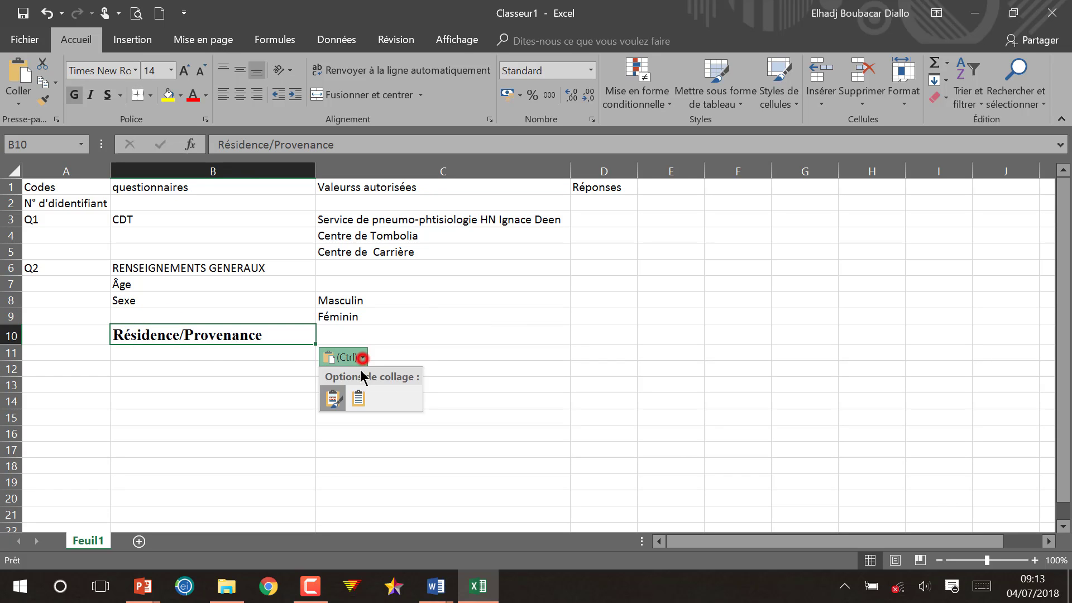
{"action": "left_click", "coordinate": [354, 401]}
- Copy the question label "Niveau de scolarisation" from the Word survey form into Excel cell B11, matching the destination formatting
{"action": "key", "text": "alt+Tab"}
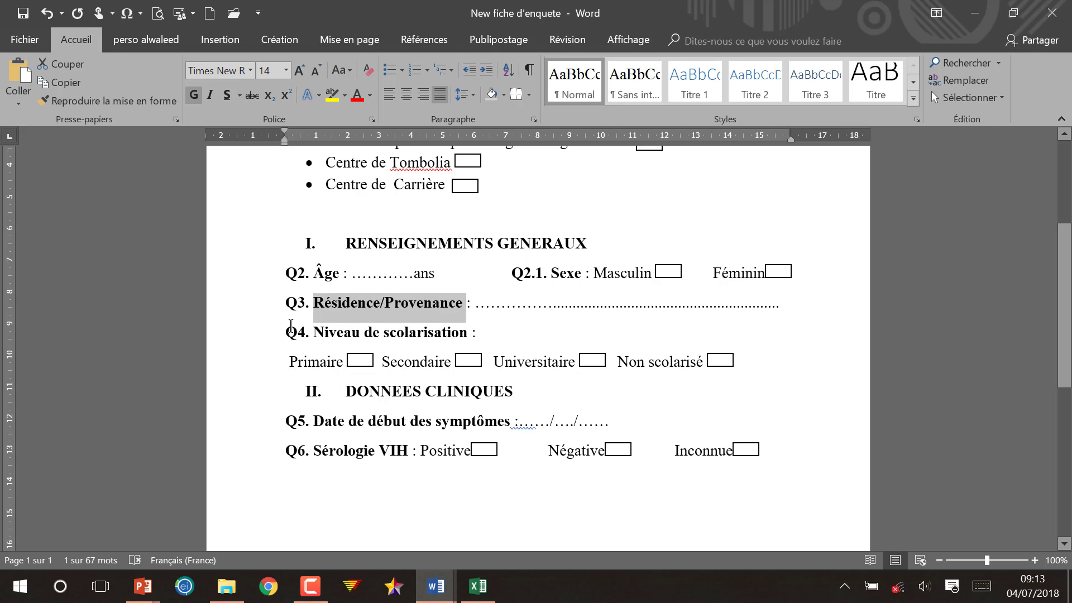
{"action": "left_click_drag", "start_coordinate": [314, 337], "coordinate": [446, 341]}
{"action": "key", "text": "ctrl+c"}
{"action": "key", "text": "alt+Tab"}
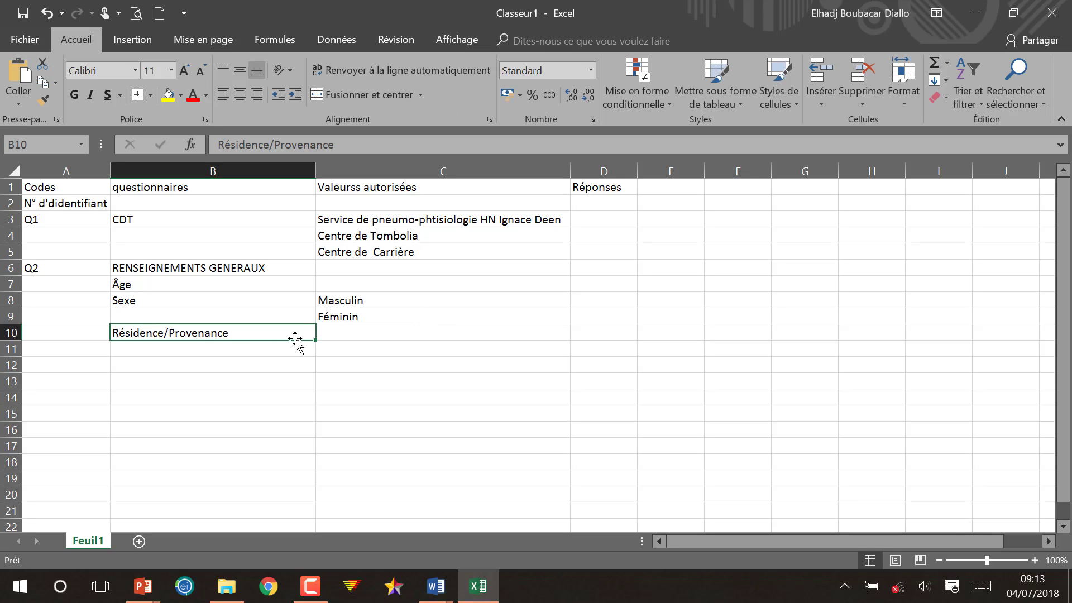
{"action": "left_click", "coordinate": [248, 347]}
{"action": "key", "text": "ctrl+v"}
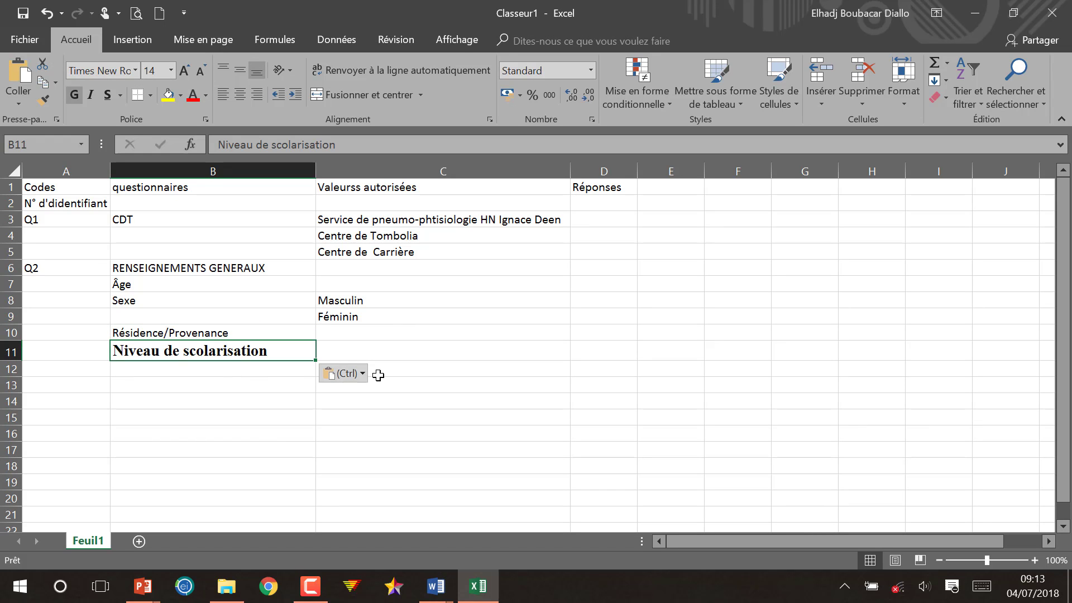
{"action": "left_click", "coordinate": [347, 372]}
{"action": "left_click", "coordinate": [357, 404]}
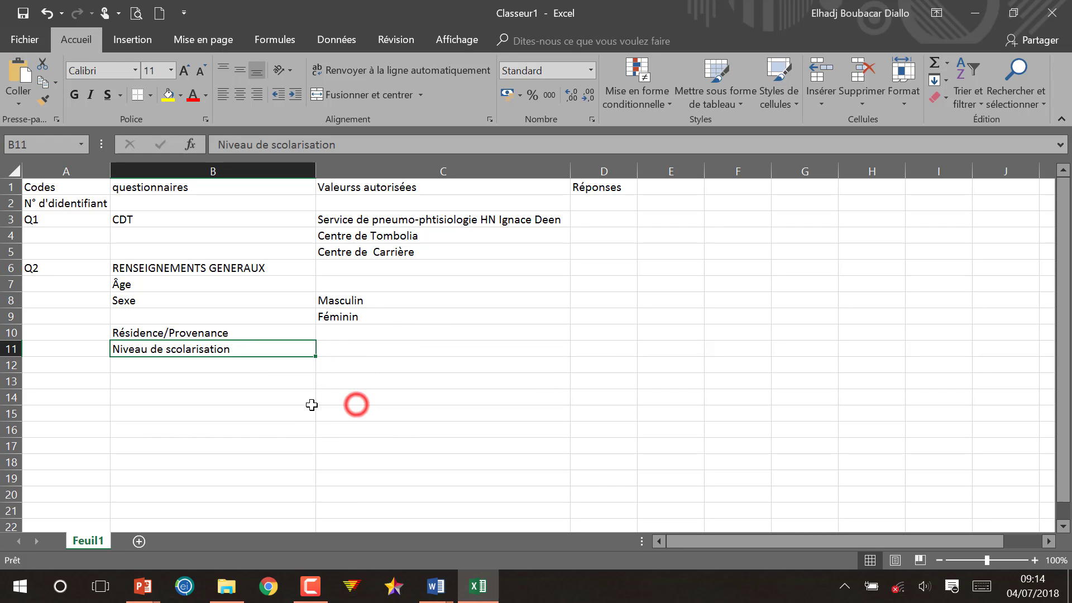
- Copy the answer "Primaire" from the Word survey form into Excel cell C11, matching the destination formatting
{"action": "key", "text": "alt+Tab"}
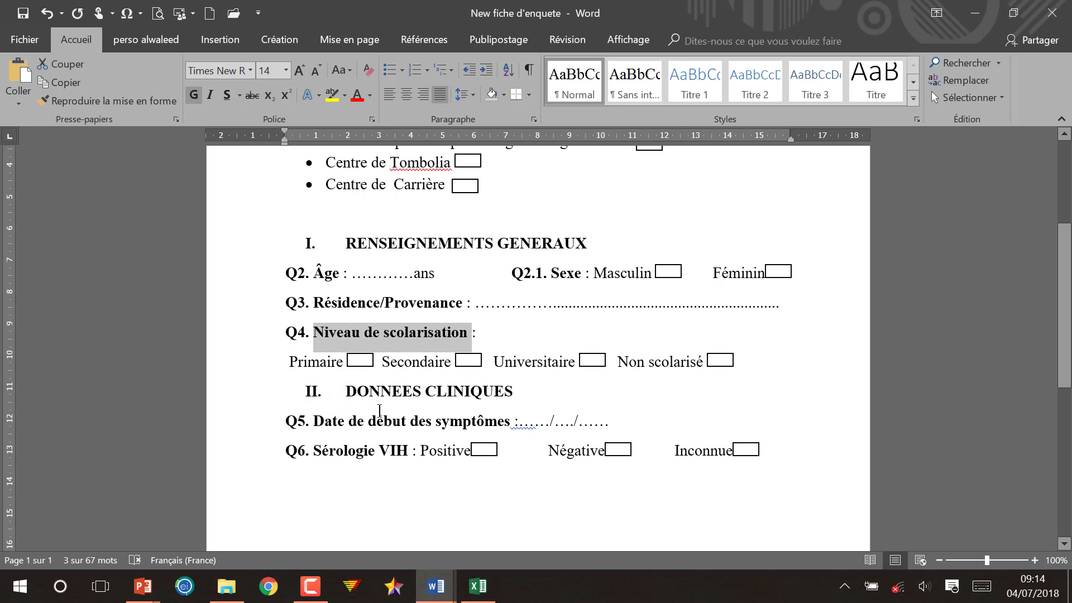
{"action": "double_click", "coordinate": [322, 368]}
{"action": "key", "text": "alt+Tab"}
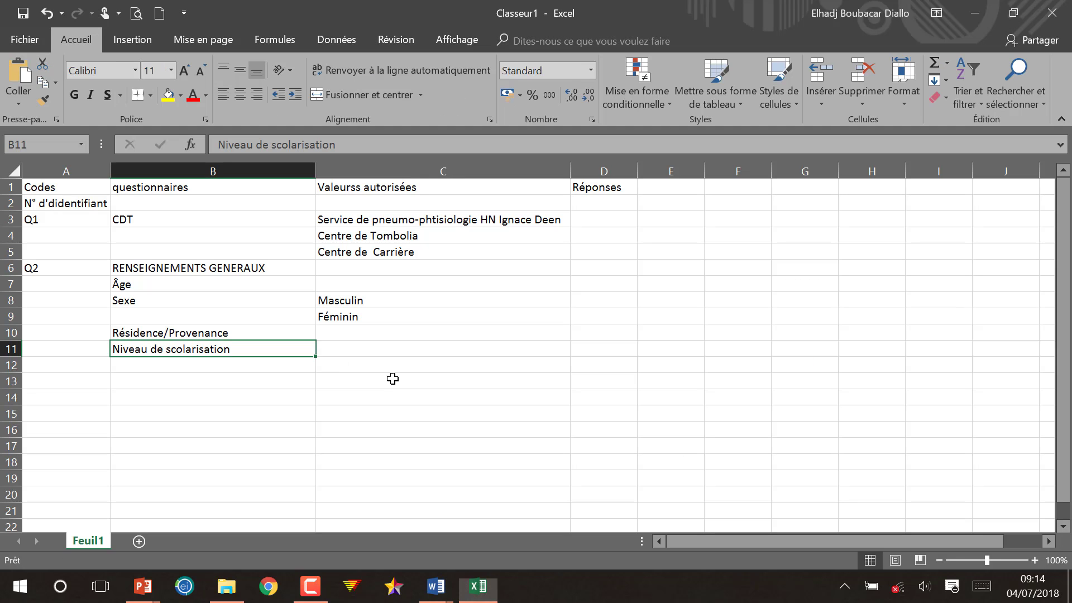
{"action": "left_click", "coordinate": [388, 352]}
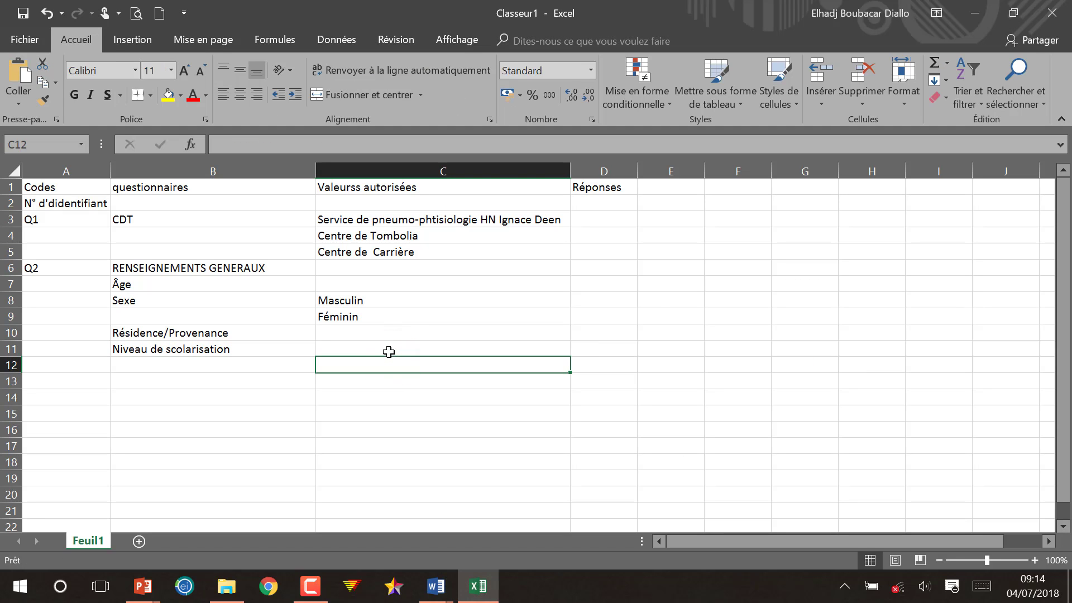
{"action": "key", "text": "ctrl+c"}
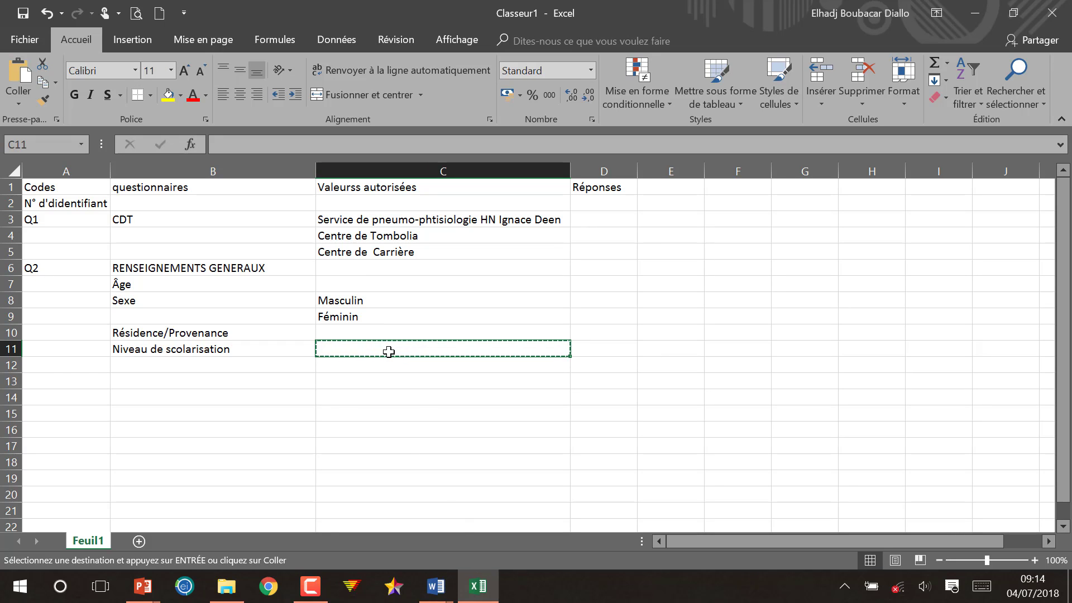
{"action": "key", "text": "alt+Tab"}
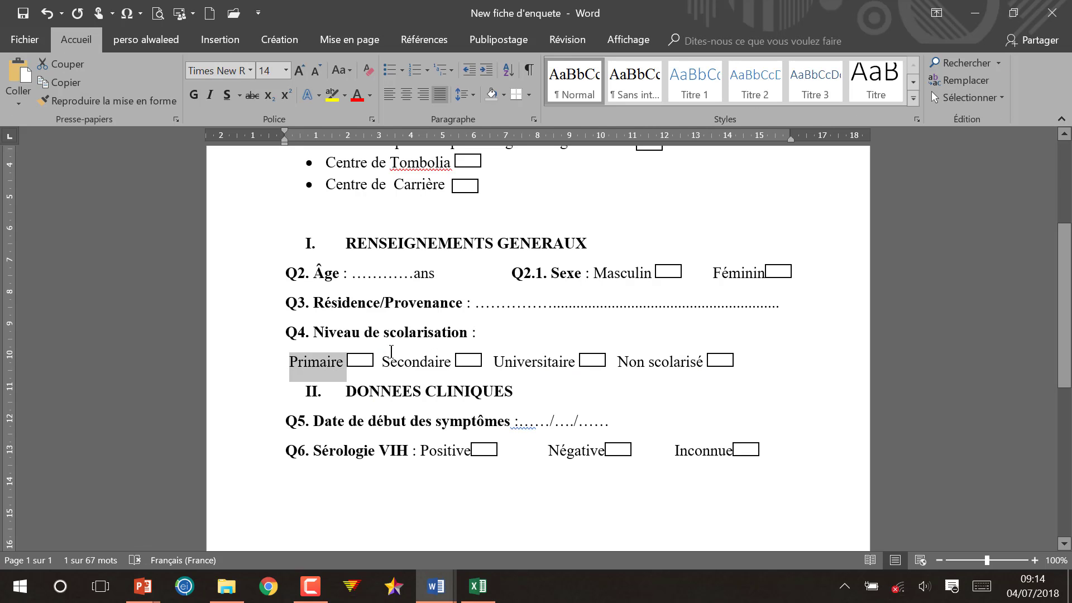
{"action": "key", "text": "alt+Tab"}
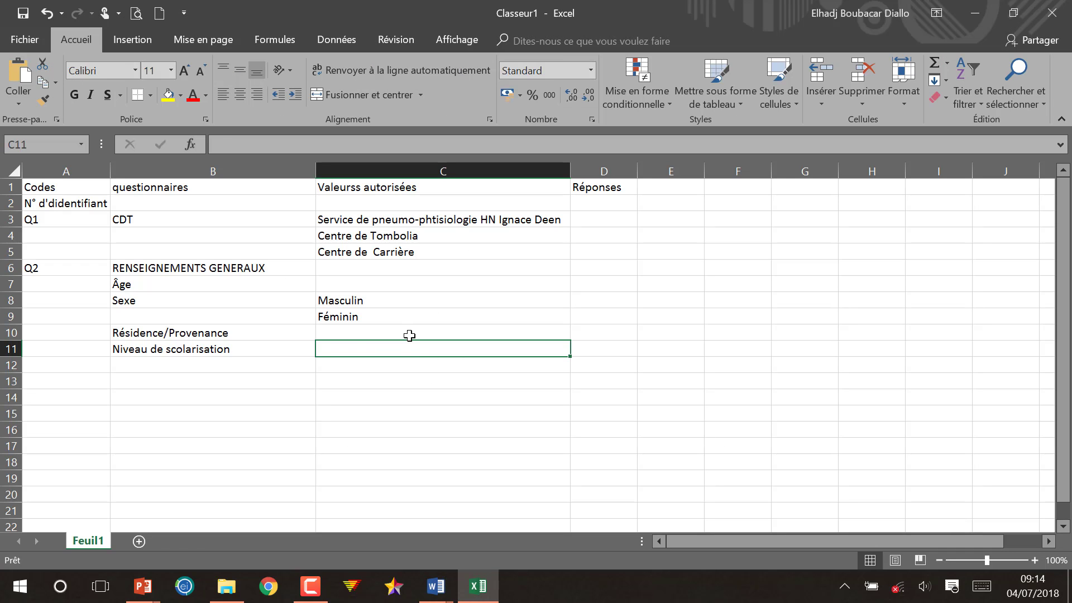
{"action": "key", "text": "ctrl+v"}
{"action": "left_click", "coordinate": [590, 371]}
{"action": "left_click", "coordinate": [612, 412]}
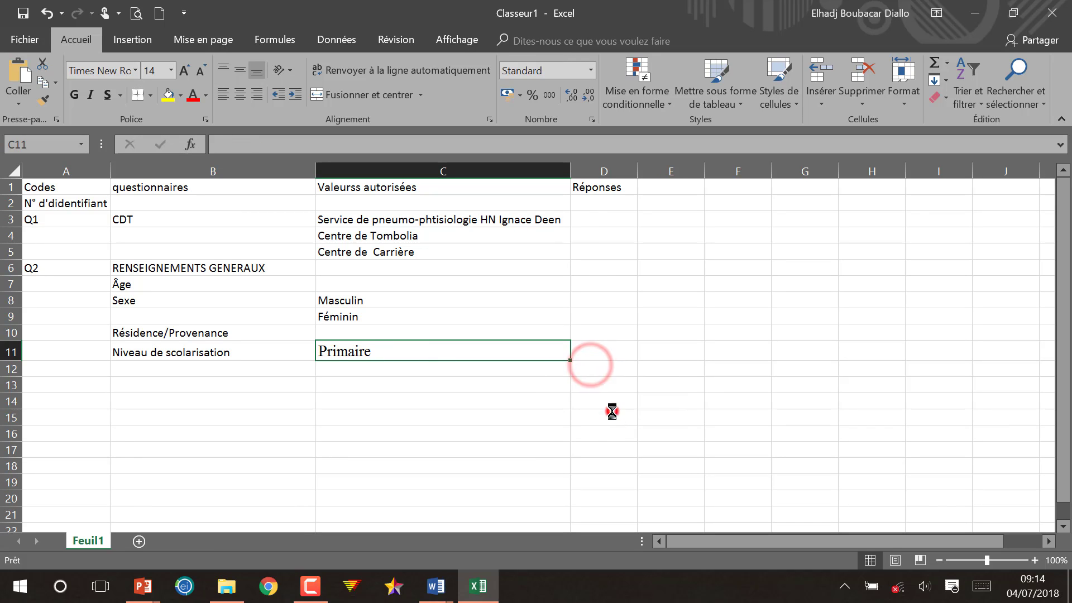
- Copy the answer "Secondaire" from the Word survey form into Excel cell C12, matching the destination formatting
{"action": "key", "text": "alt+Tab"}
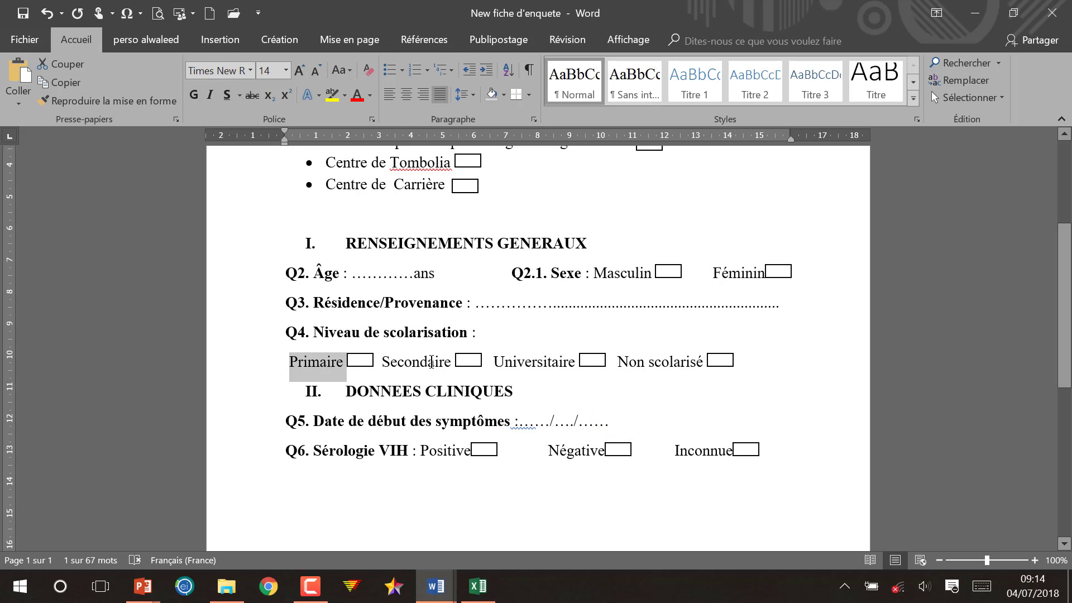
{"action": "double_click", "coordinate": [431, 363]}
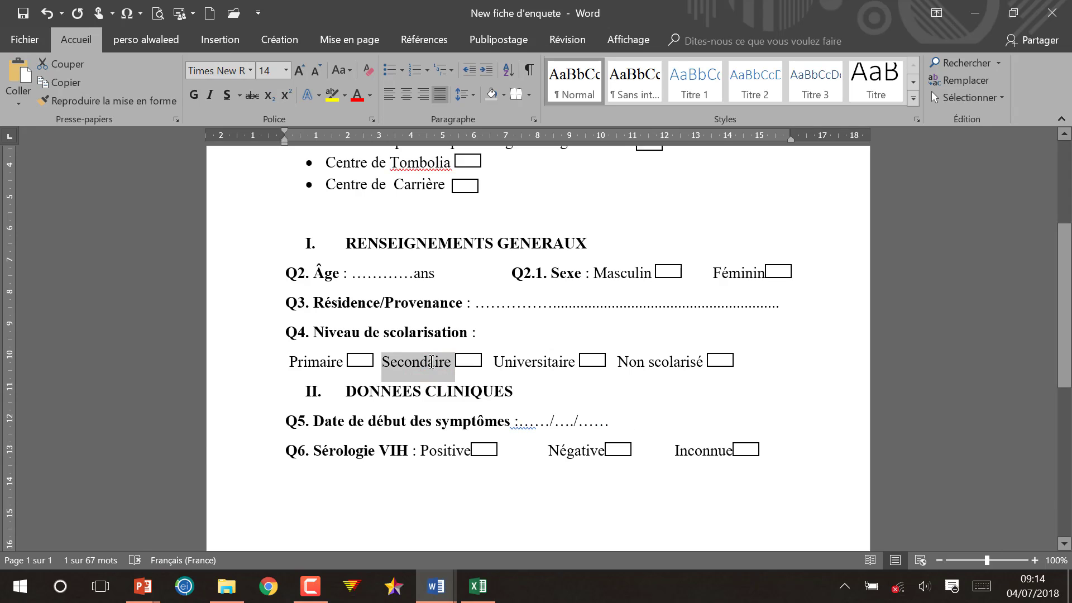
{"action": "key", "text": "alt+Tab"}
{"action": "left_click", "coordinate": [380, 369]}
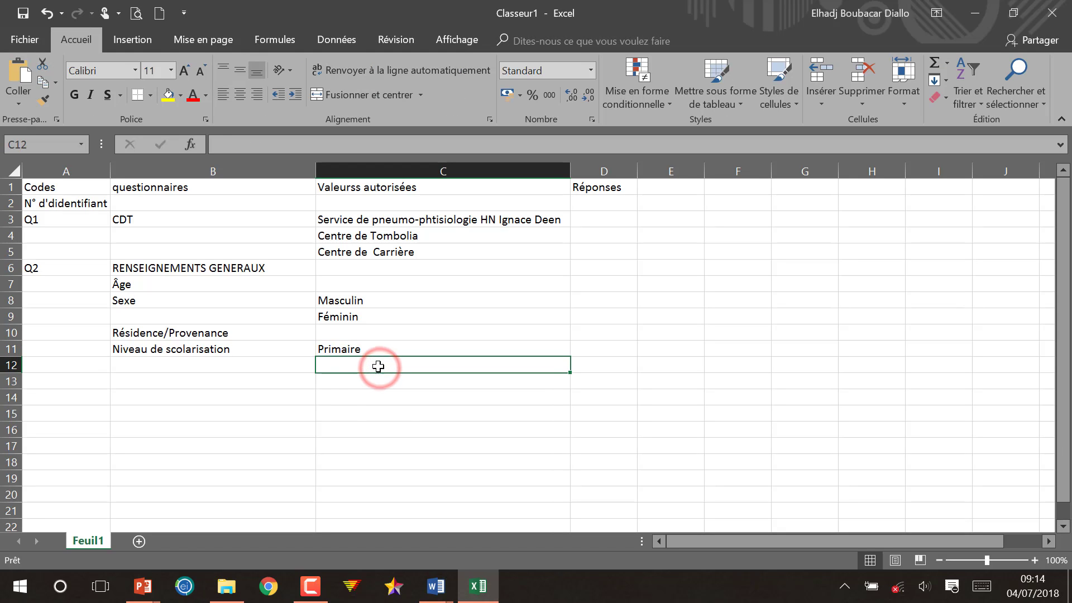
{"action": "key", "text": "ctrl+v"}
{"action": "left_click", "coordinate": [602, 389]}
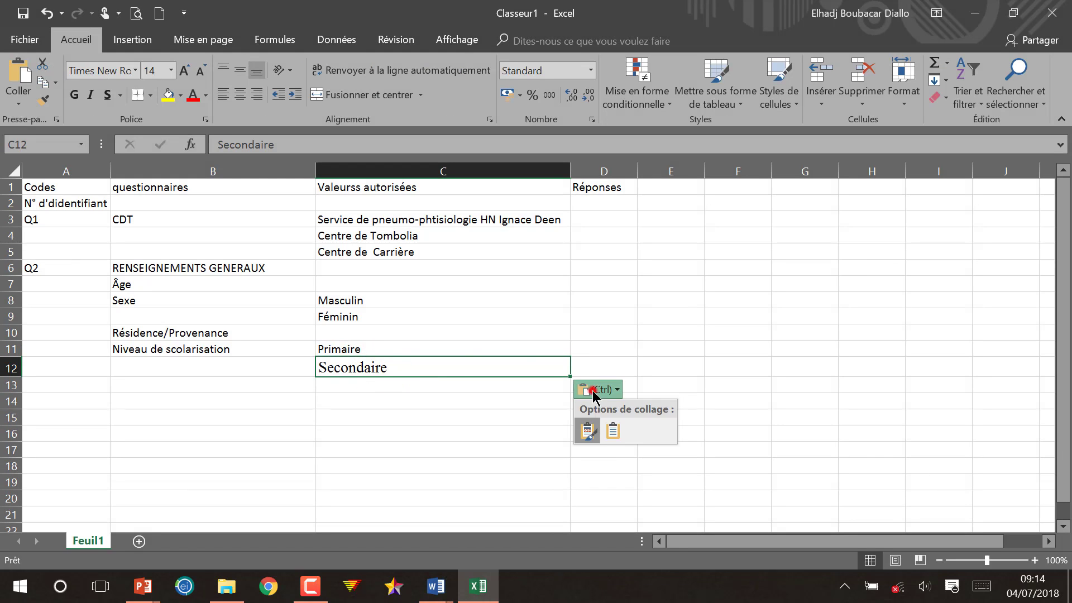
{"action": "left_click", "coordinate": [608, 426]}
- Copy the answer "Universitaire" from the Word survey form into Excel cell C13, matching the destination formatting
{"action": "key", "text": "alt+Tab"}
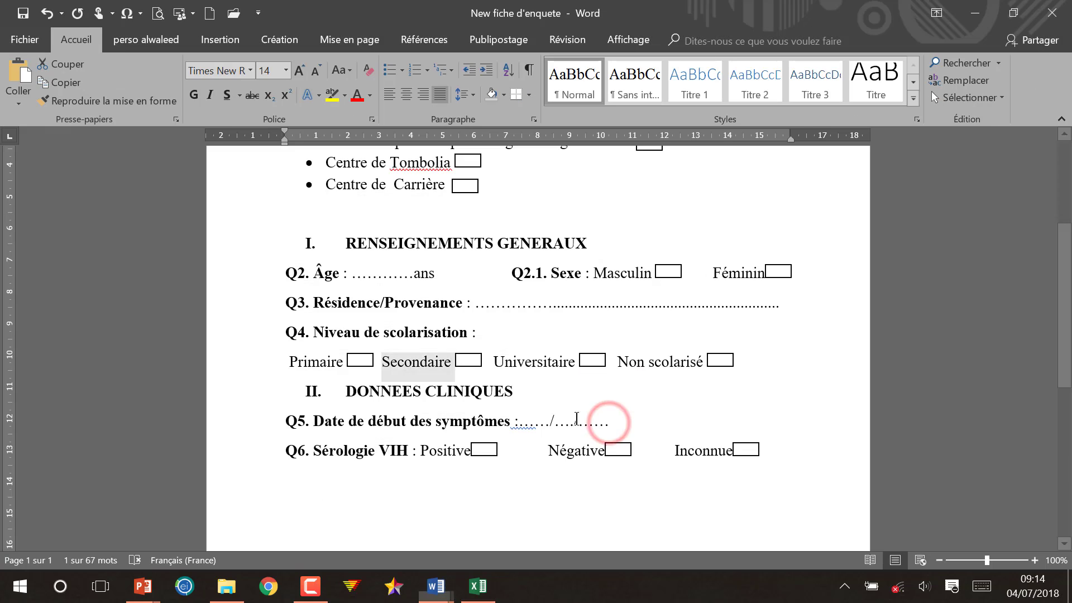
{"action": "double_click", "coordinate": [521, 364]}
{"action": "key", "text": "ctrl+c"}
{"action": "key", "text": "alt+Tab"}
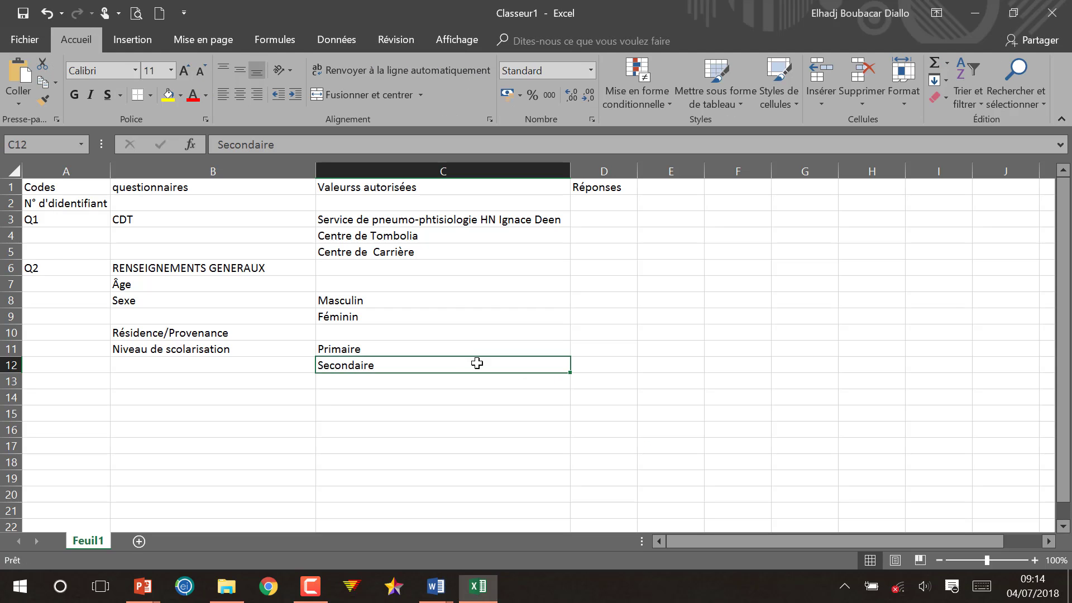
{"action": "left_click", "coordinate": [433, 383]}
{"action": "key", "text": "ctrl+v"}
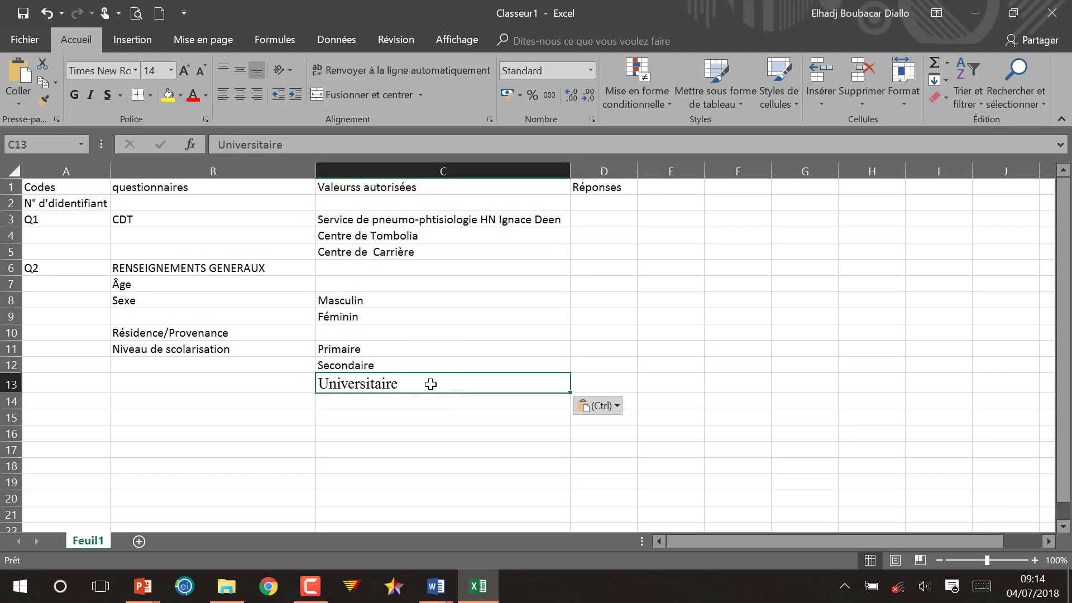
{"action": "left_click", "coordinate": [600, 407]}
{"action": "left_click", "coordinate": [611, 441]}
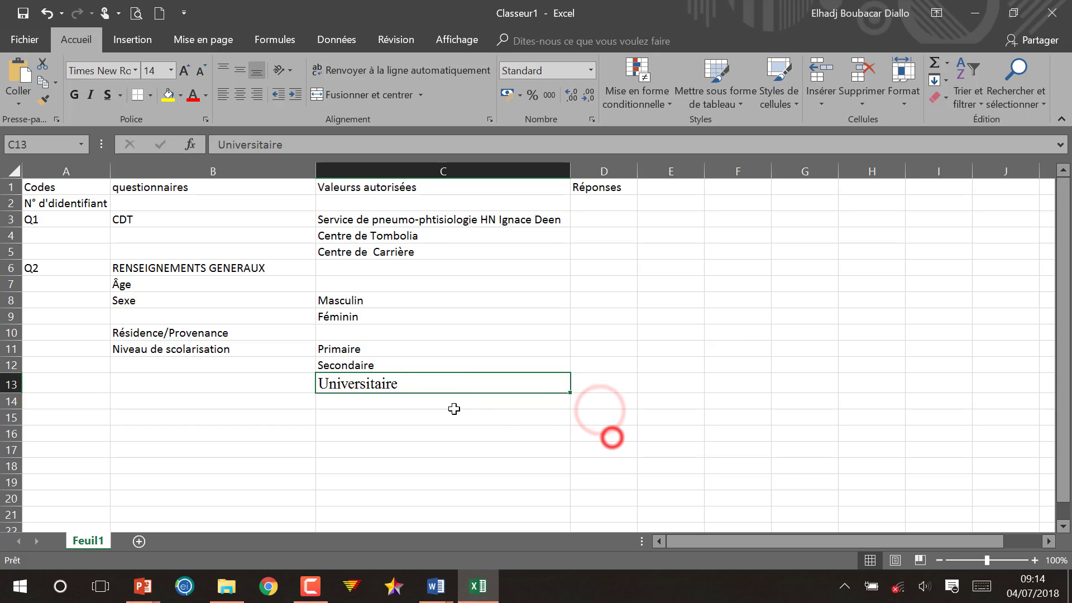
- Copy the answer "Non scolarisé" from the Word survey form into Excel cell C14, matching the destination formatting
{"action": "key", "text": "alt+Tab"}
{"action": "double_click", "coordinate": [646, 364]}
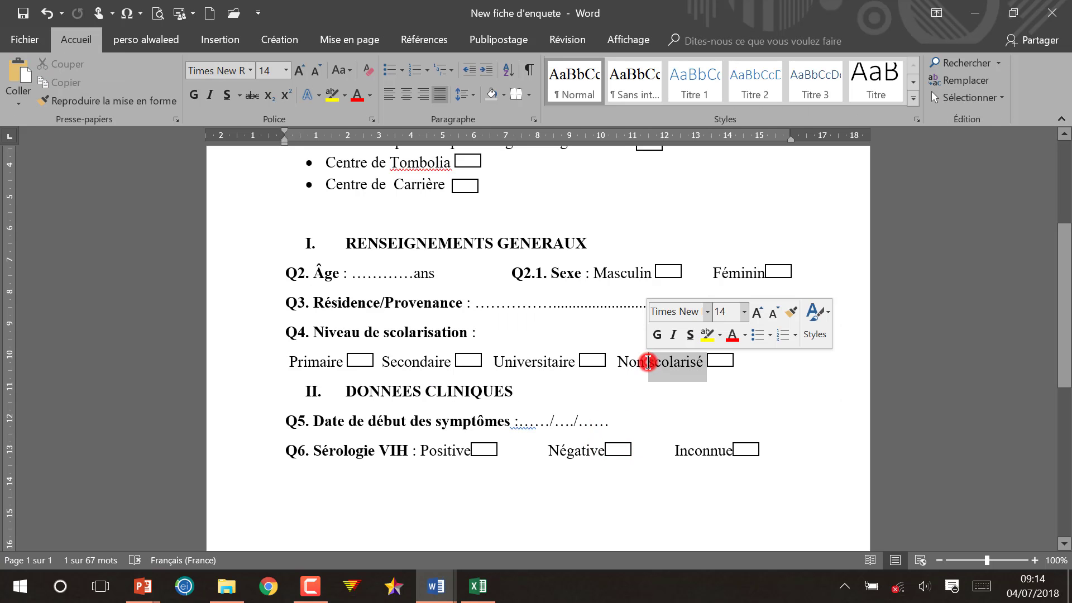
{"action": "left_click", "coordinate": [624, 362]}
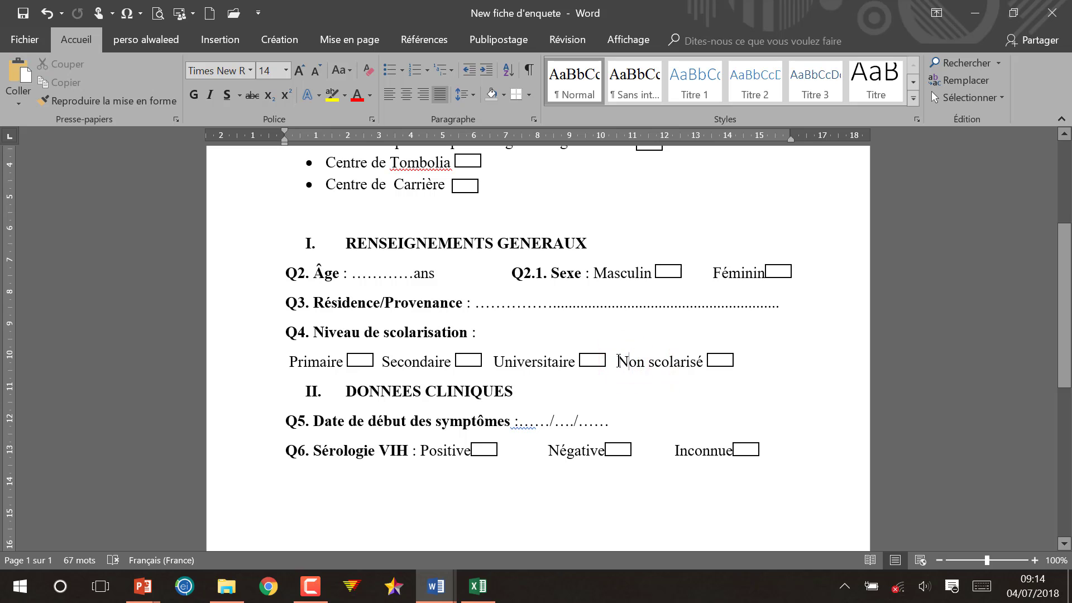
{"action": "left_click_drag", "start_coordinate": [619, 362], "coordinate": [692, 368]}
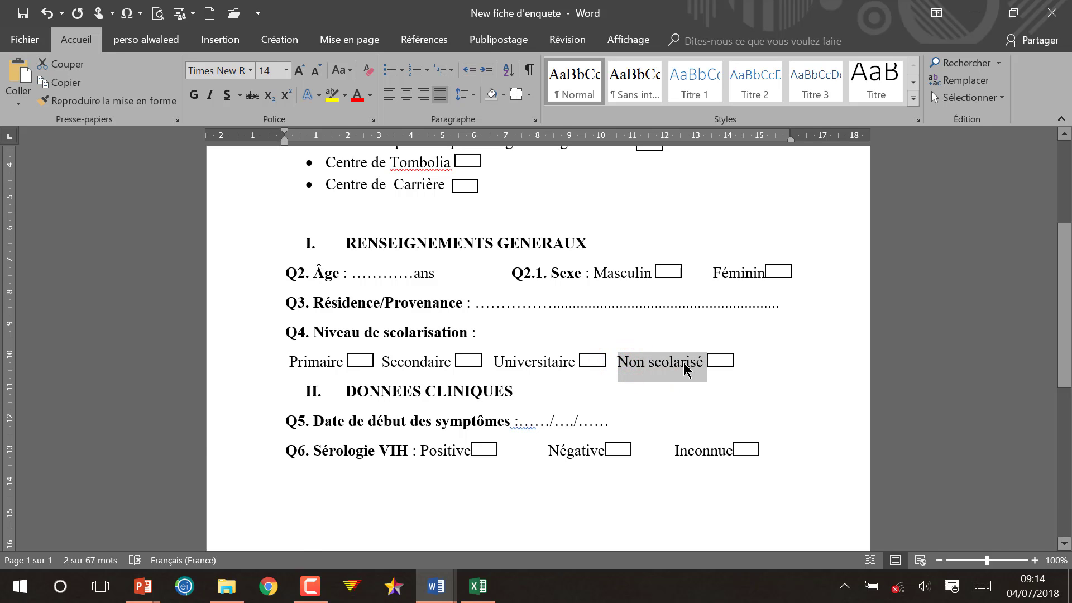
{"action": "key", "text": "alt+Tab"}
{"action": "left_click", "coordinate": [420, 395]}
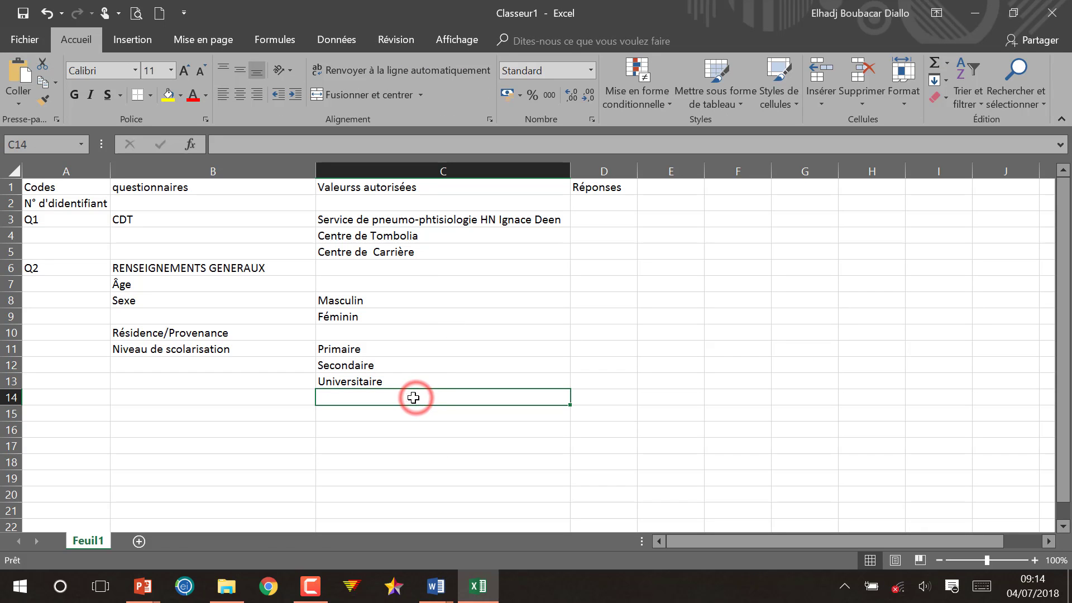
{"action": "key", "text": "ctrl+v"}
{"action": "left_click", "coordinate": [609, 424]}
{"action": "left_click", "coordinate": [606, 460]}
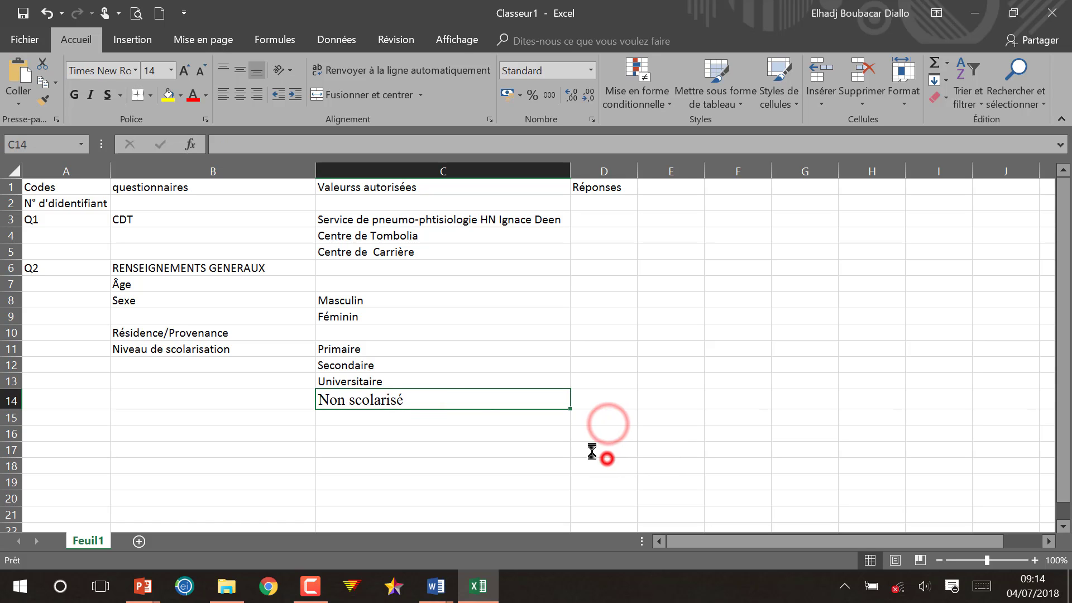
- Copy the section heading "DONNEES CLINIQUES" from the Word survey form into Excel cell B15, matching the destination formatting
{"action": "key", "text": "alt+Tab"}
{"action": "scroll", "coordinate": [294, 400], "scroll_direction": "down", "scroll_amount": 1}
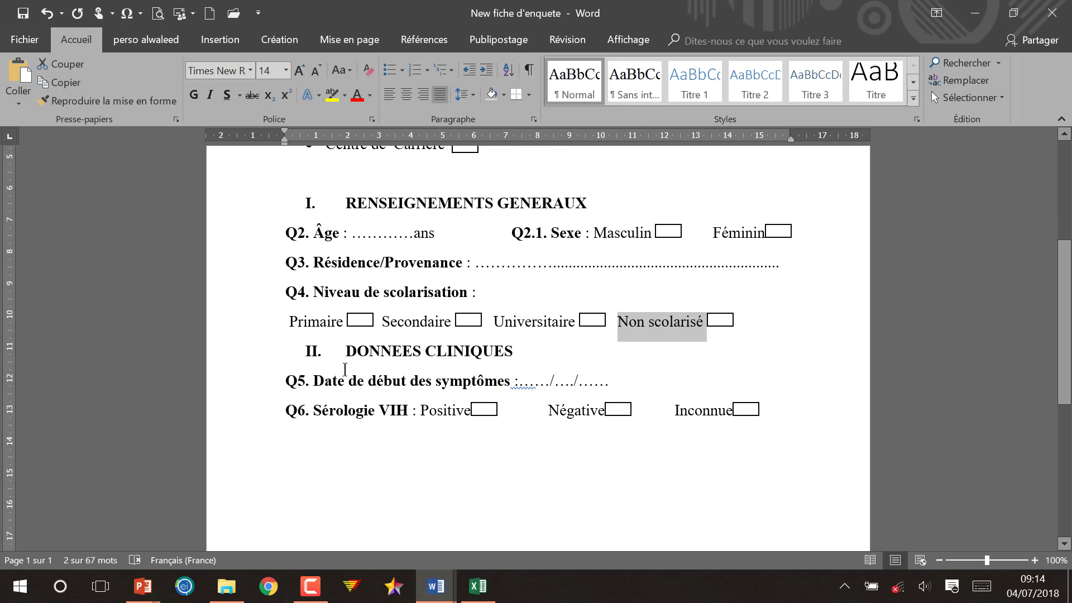
{"action": "left_click_drag", "start_coordinate": [404, 357], "coordinate": [480, 354]}
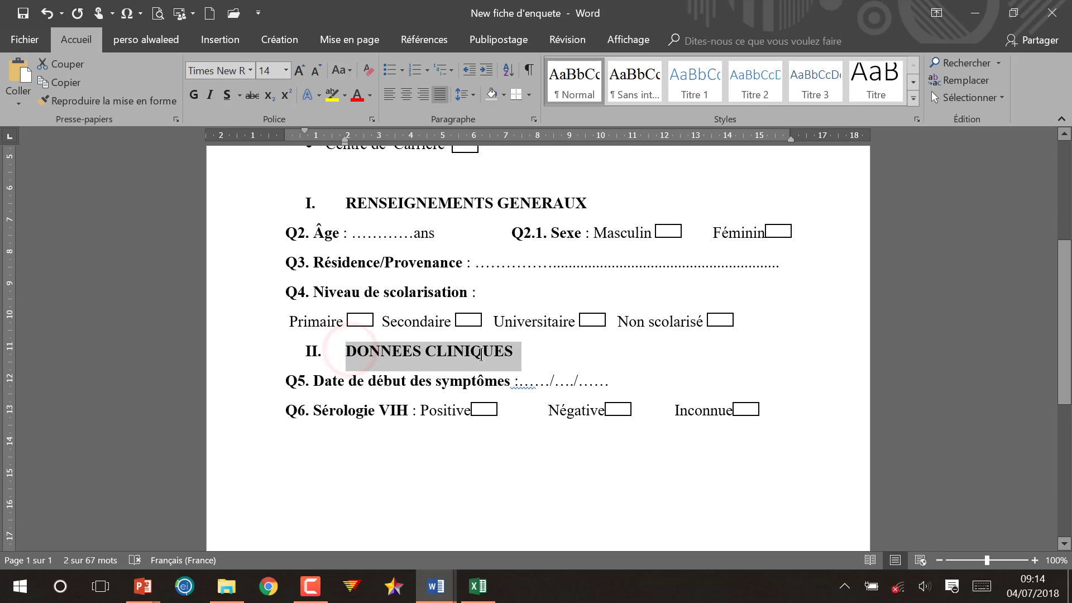
{"action": "key", "text": "alt+Tab"}
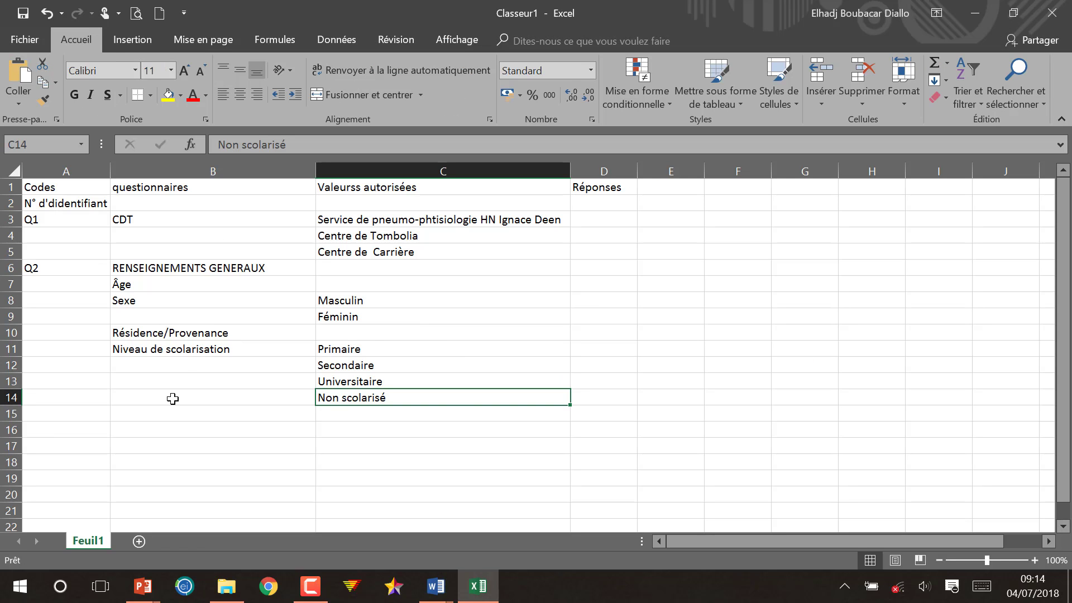
{"action": "left_click", "coordinate": [194, 411]}
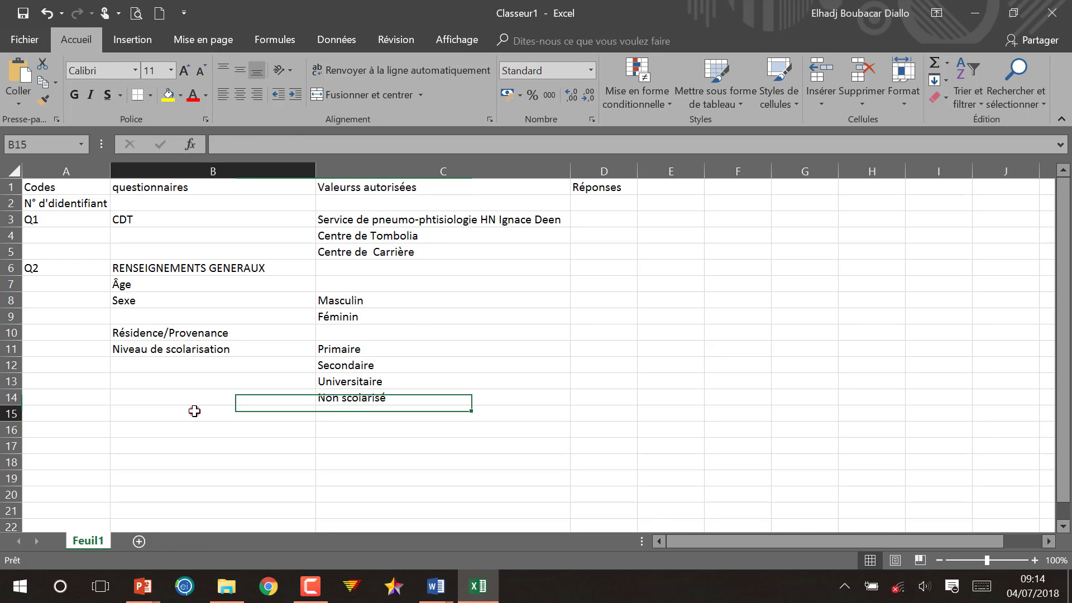
{"action": "key", "text": "ctrl+v"}
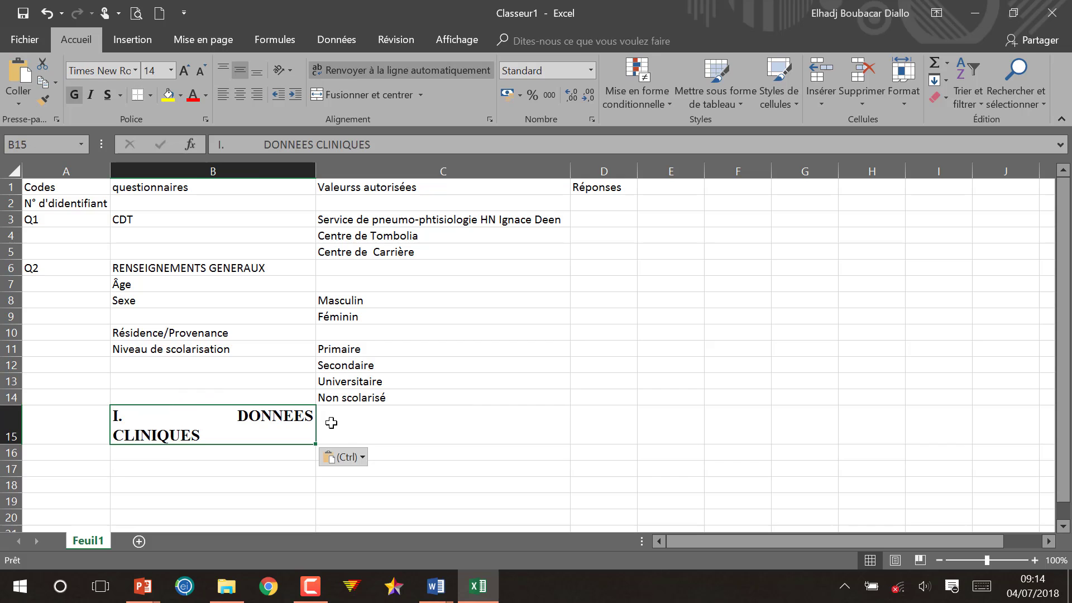
{"action": "left_click", "coordinate": [354, 459]}
{"action": "left_click", "coordinate": [359, 492]}
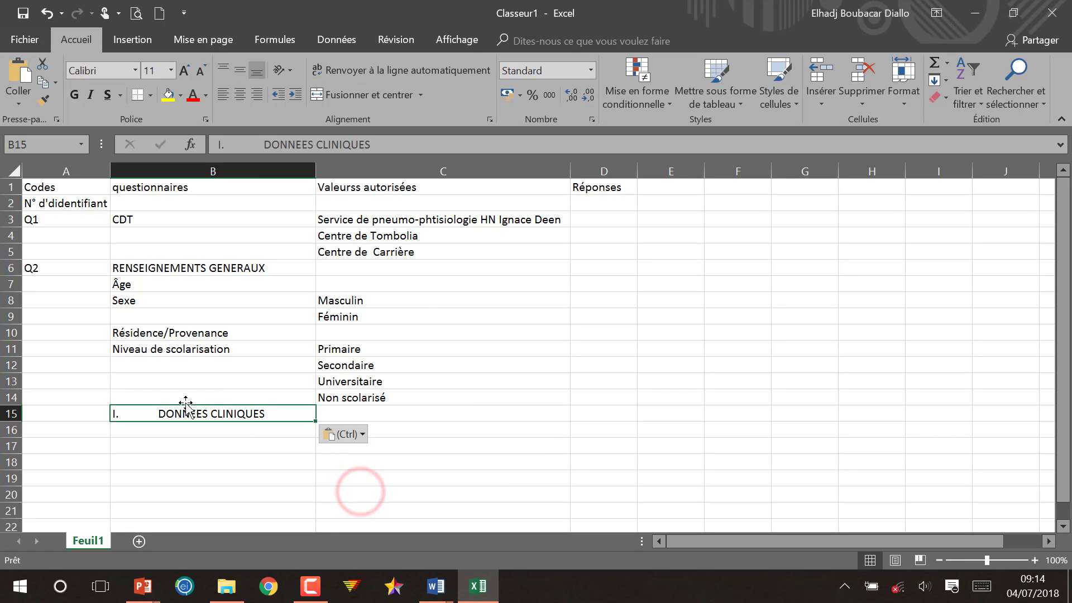
- Remove the leading "I." numbering and spaces from the heading in B15 and enter the code Q3 in A15
{"action": "double_click", "coordinate": [162, 411]}
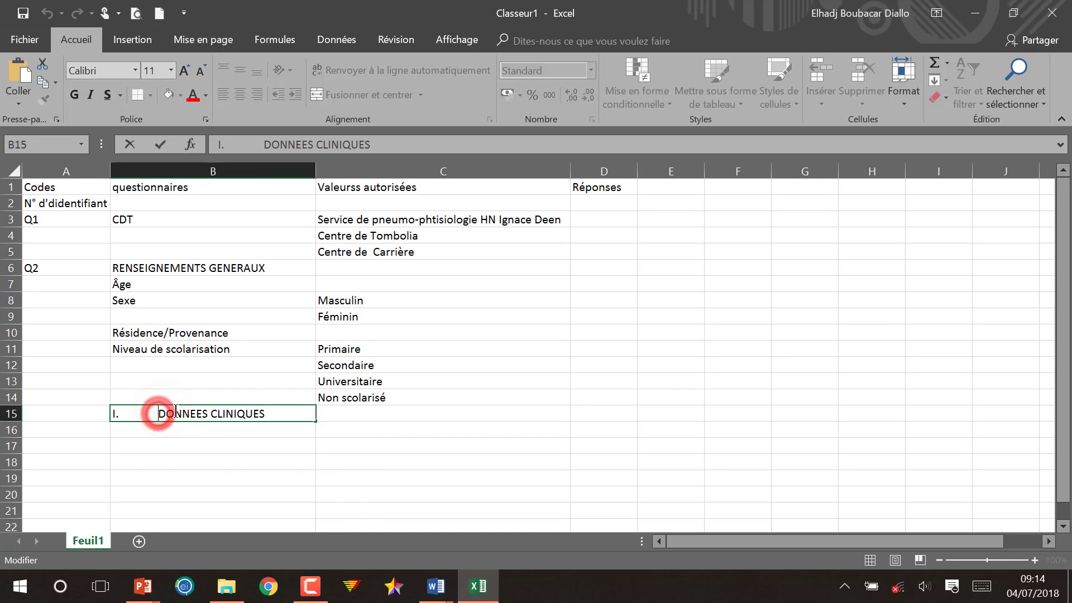
{"action": "key", "text": "BackSpace"}
{"action": "key", "text": "BackSpace"}
{"action": "key", "text": "BackSpace"}
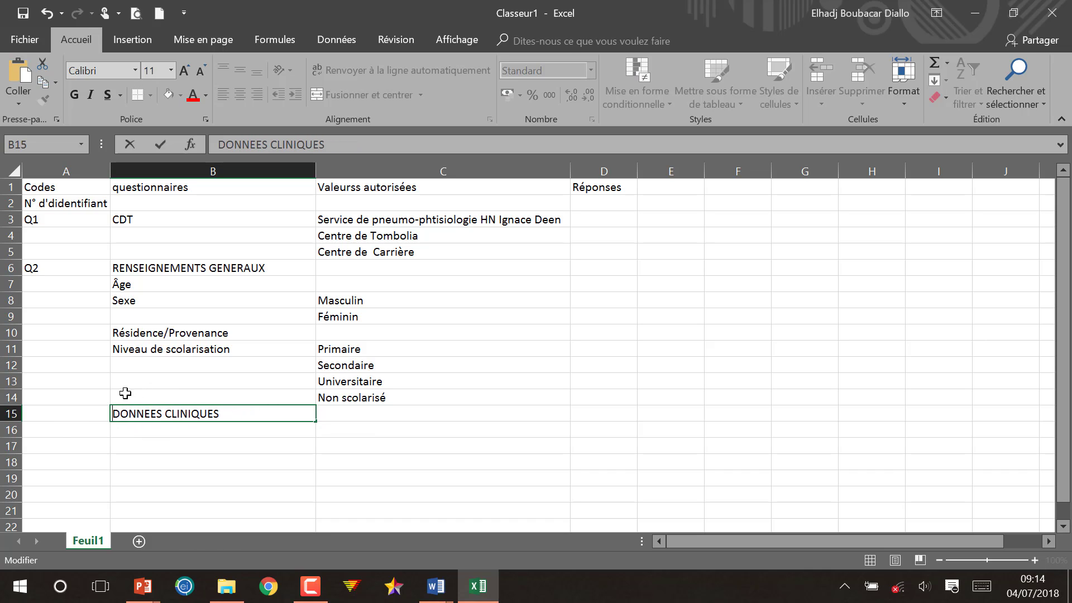
{"action": "left_click", "coordinate": [66, 413]}
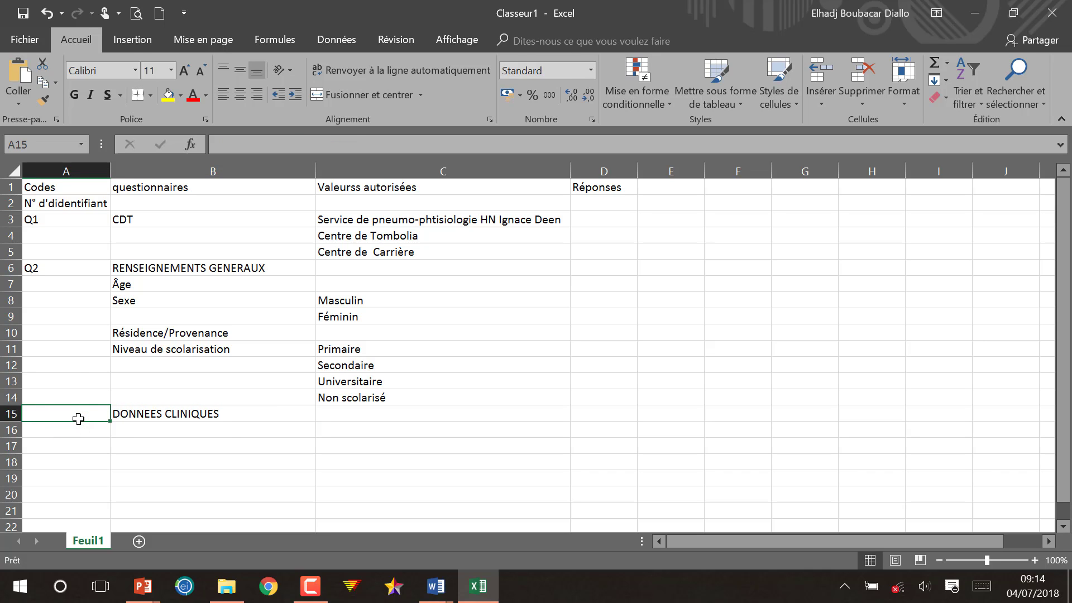
{"action": "type", "text": "Q3"}
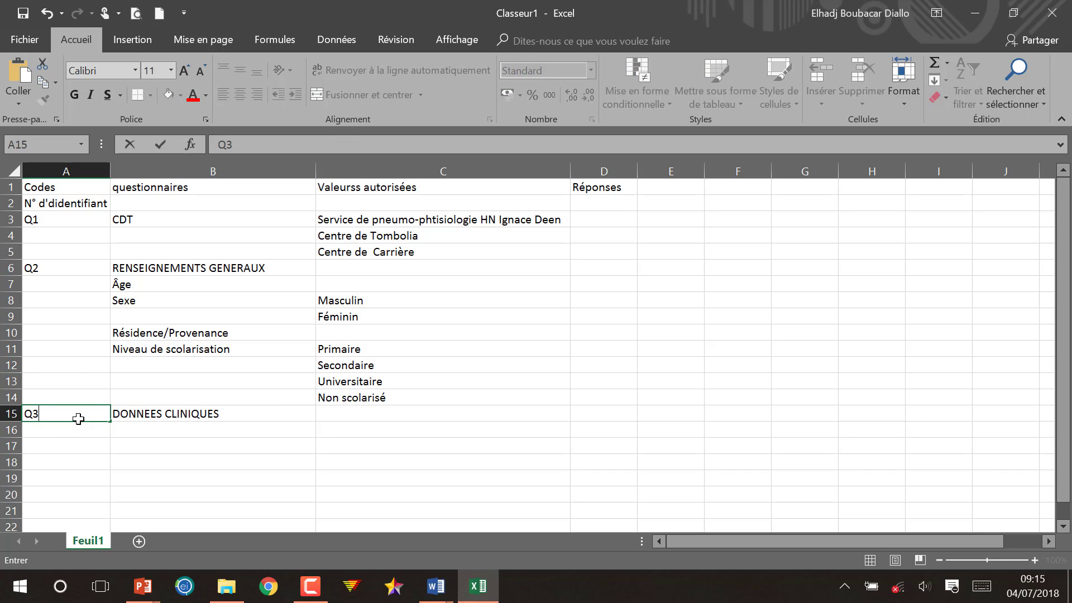
- Copy the question label "Date de début des symptômes" from the Word survey form into Excel cell B16, matching the destination formatting
{"action": "left_click", "coordinate": [164, 429]}
{"action": "key", "text": "alt+Tab"}
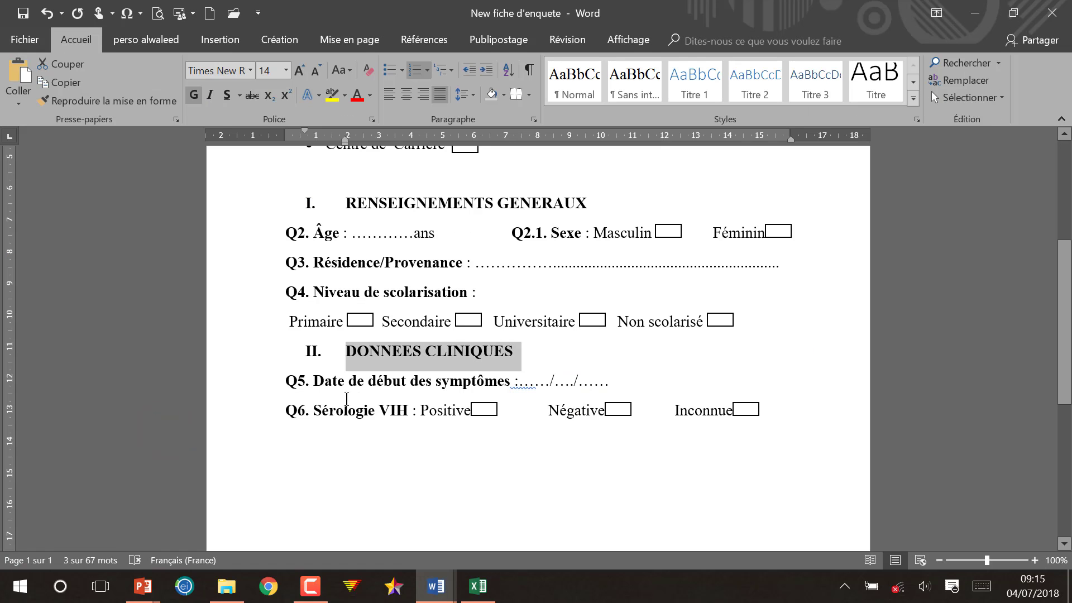
{"action": "left_click_drag", "start_coordinate": [346, 383], "coordinate": [485, 385]}
{"action": "key", "text": "ctrl+c"}
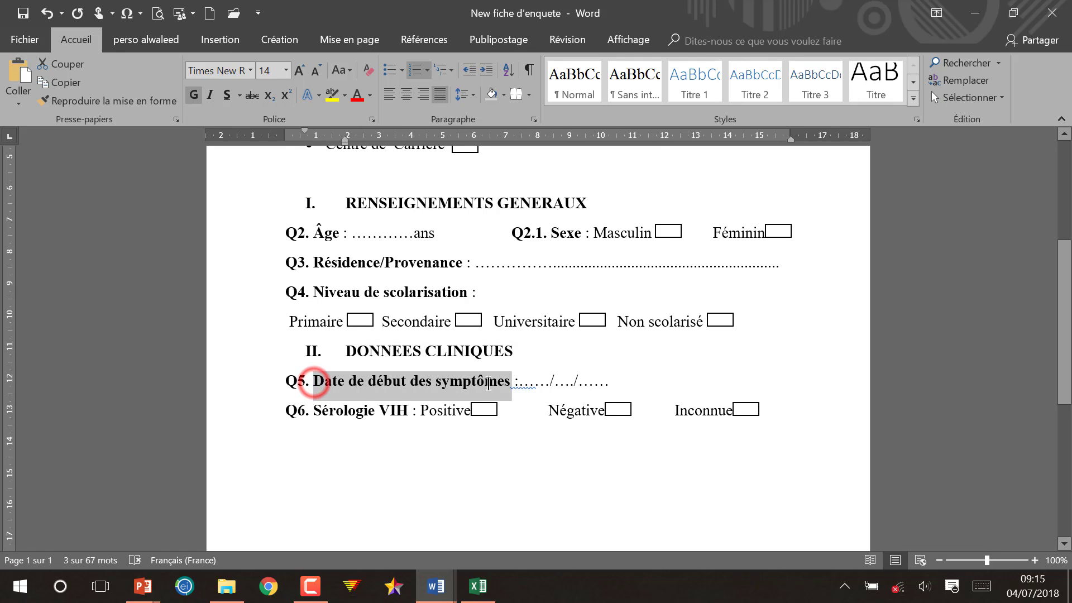
{"action": "key", "text": "alt+Tab"}
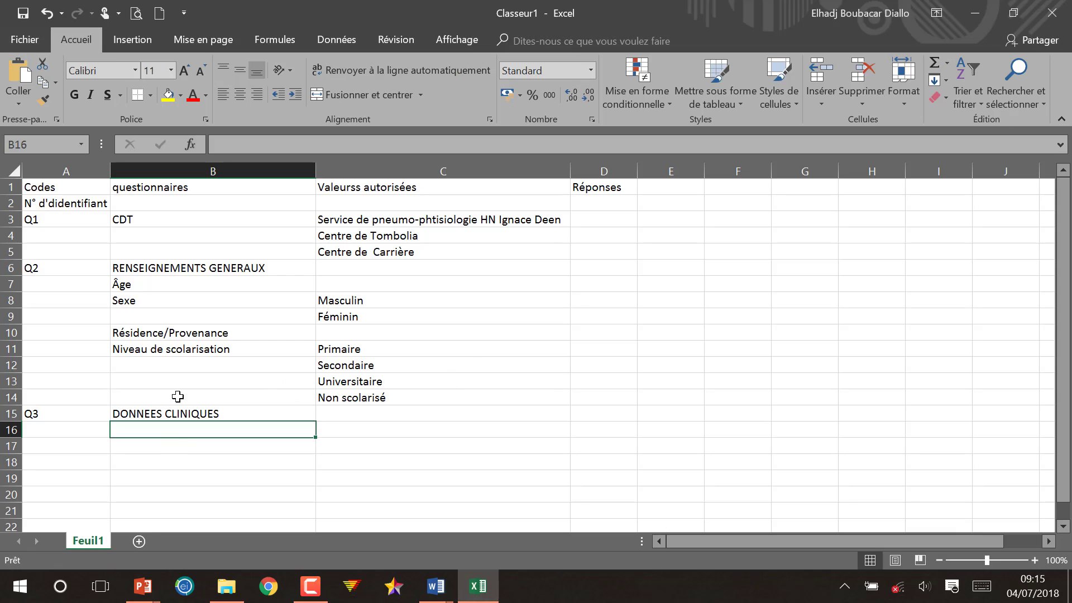
{"action": "key", "text": "ctrl+v"}
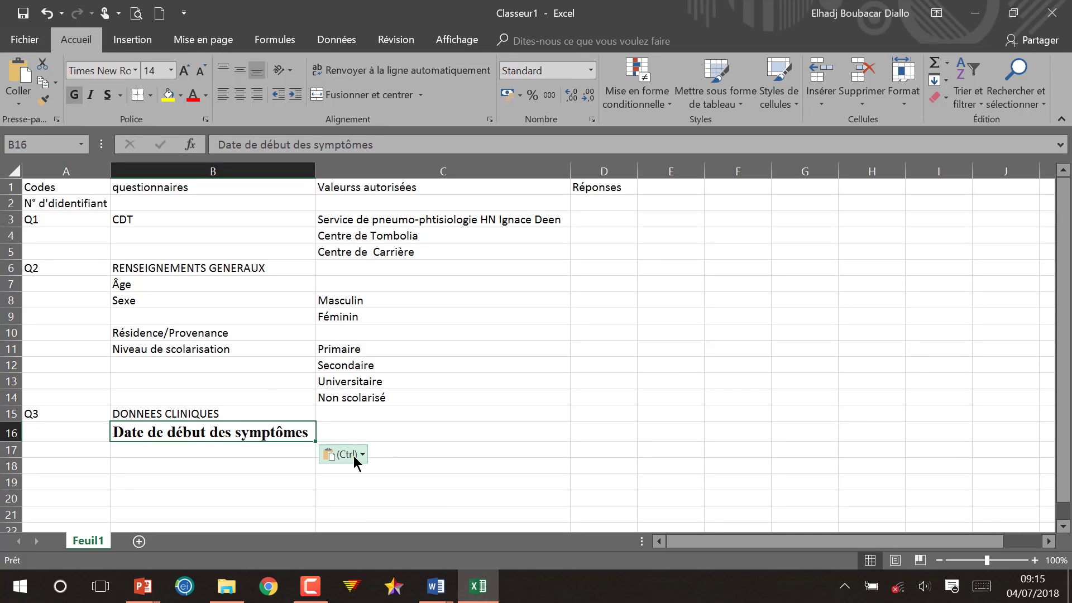
{"action": "left_click", "coordinate": [346, 454]}
{"action": "left_click", "coordinate": [358, 495]}
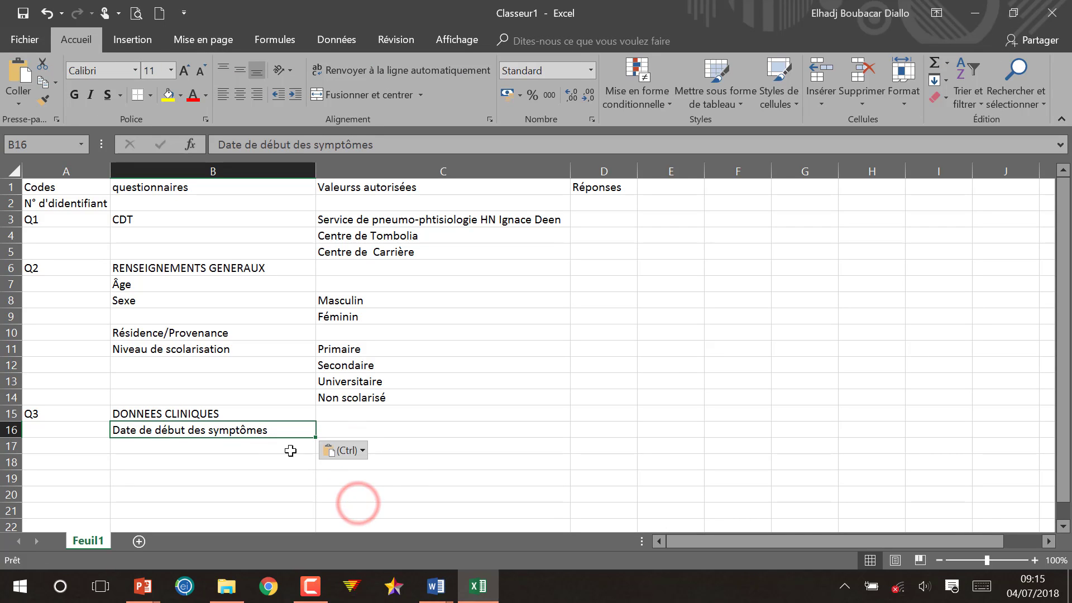
- Copy the question label "Sérologie VIH" from the Word survey form into Excel cell B17, matching the destination formatting
{"action": "key", "text": "alt+Tab"}
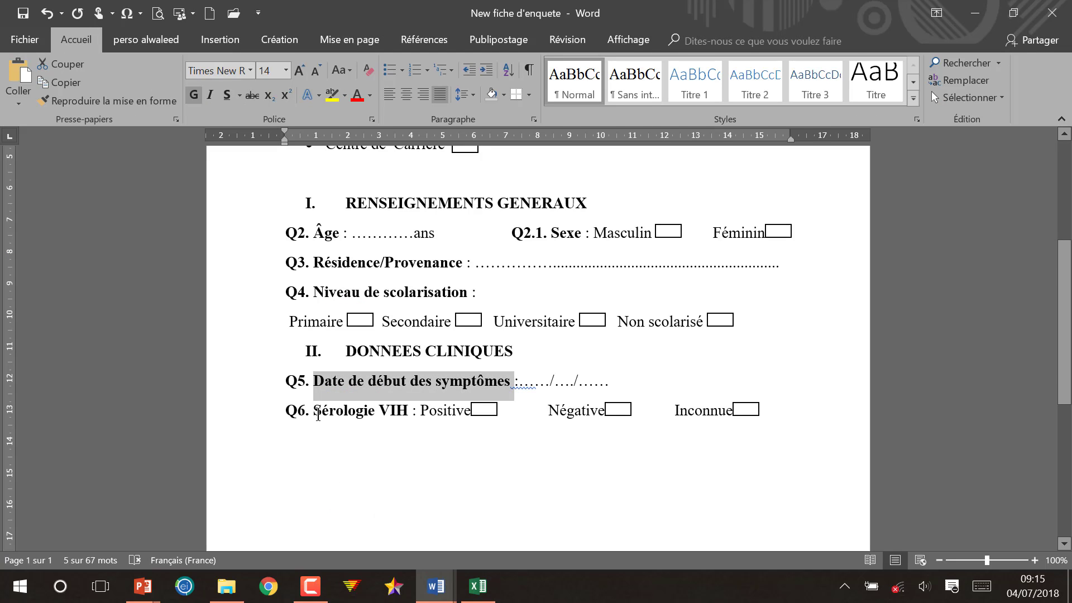
{"action": "left_click_drag", "start_coordinate": [315, 410], "coordinate": [404, 419]}
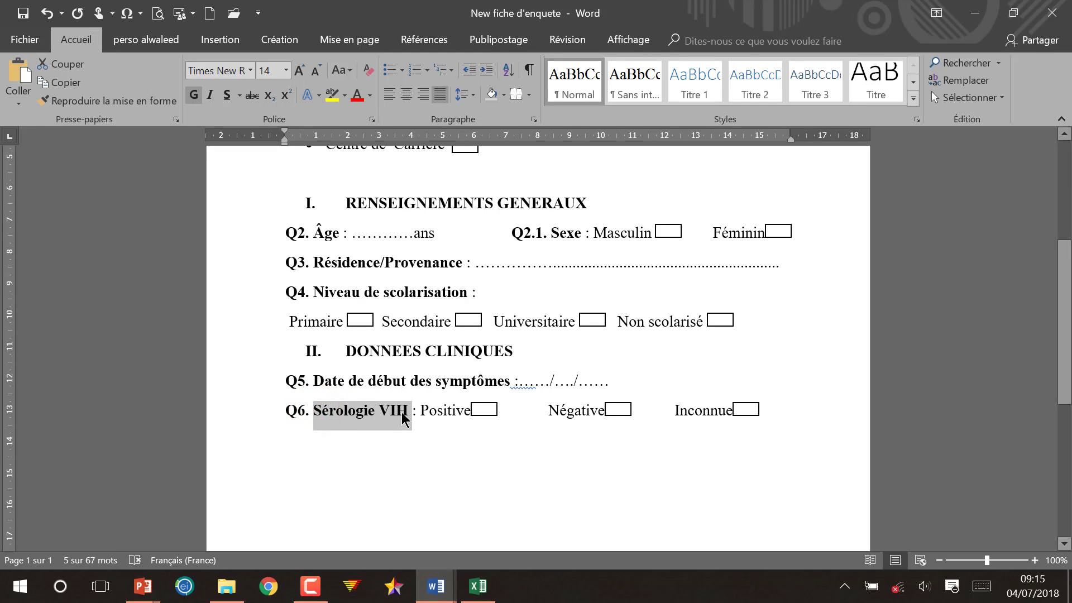
{"action": "key", "text": "ctrl+c"}
{"action": "key", "text": "alt+Tab"}
{"action": "left_click", "coordinate": [201, 448]}
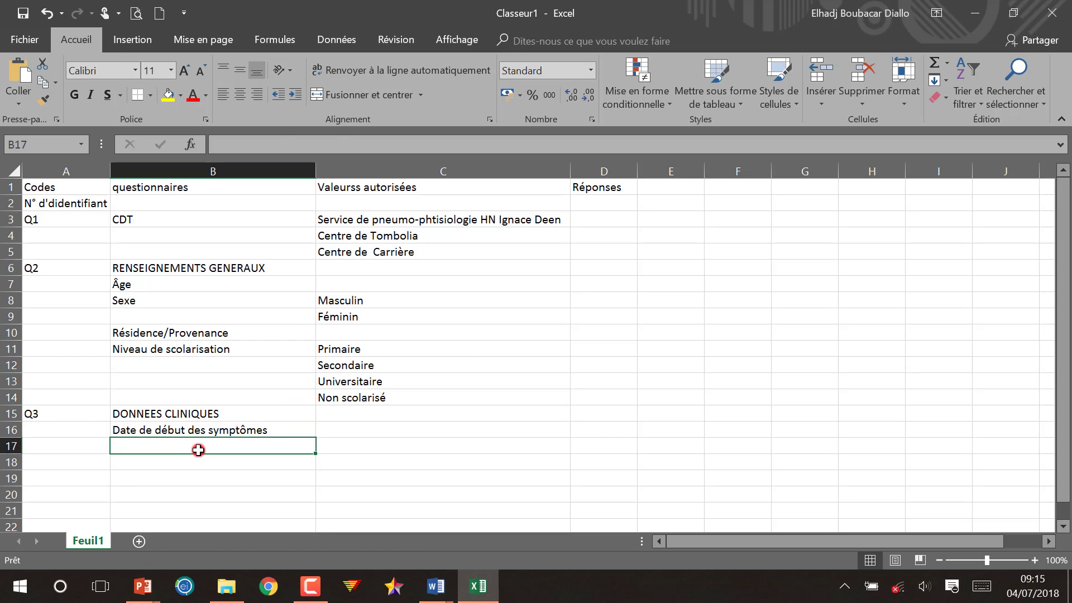
{"action": "key", "text": "ctrl+v"}
{"action": "left_click", "coordinate": [362, 470]}
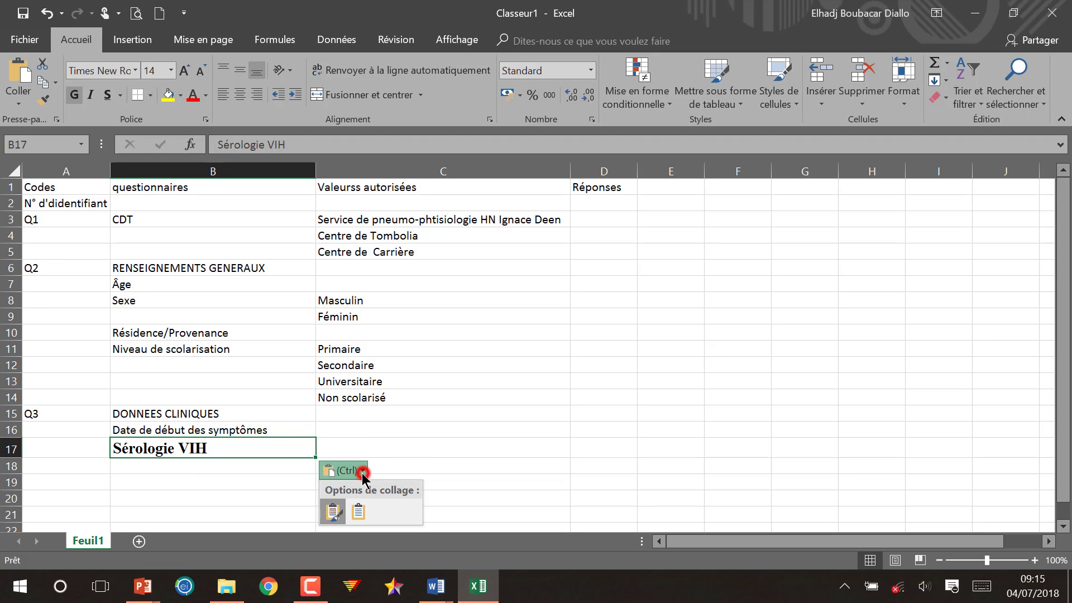
{"action": "left_click", "coordinate": [357, 508]}
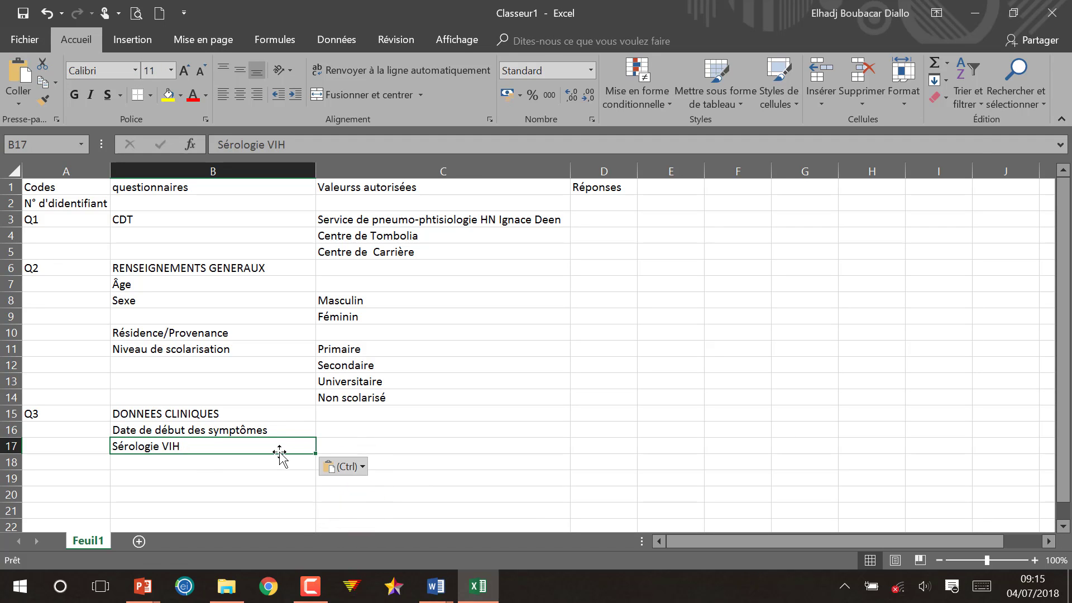
- Copy the answer "Positive" from the Word survey form into Excel cell C17, matching the destination formatting
{"action": "key", "text": "alt+Tab"}
{"action": "double_click", "coordinate": [440, 410]}
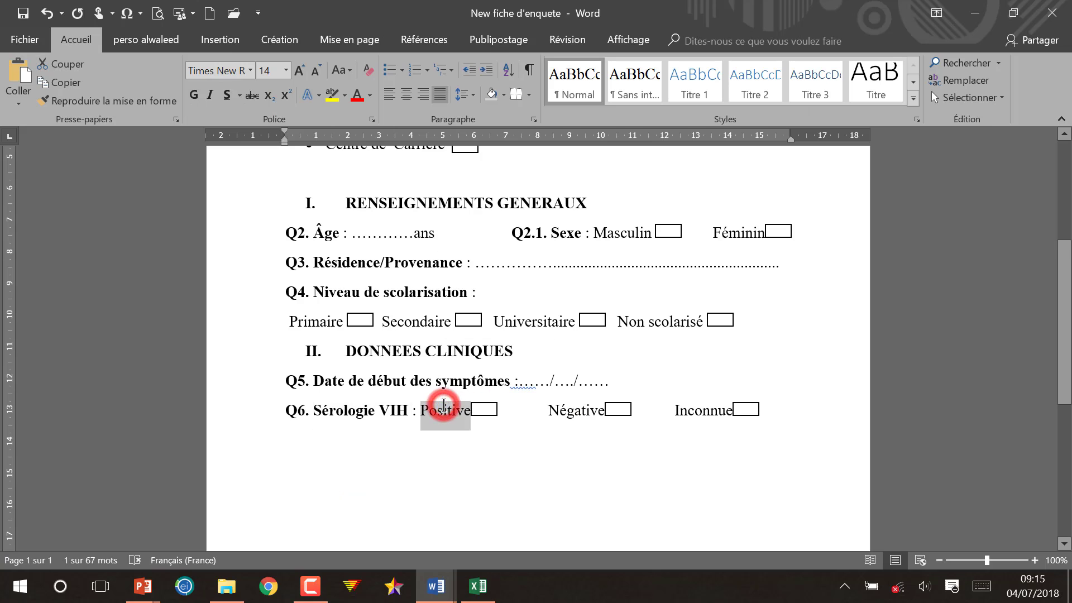
{"action": "key", "text": "alt+Tab"}
{"action": "left_click", "coordinate": [366, 445]}
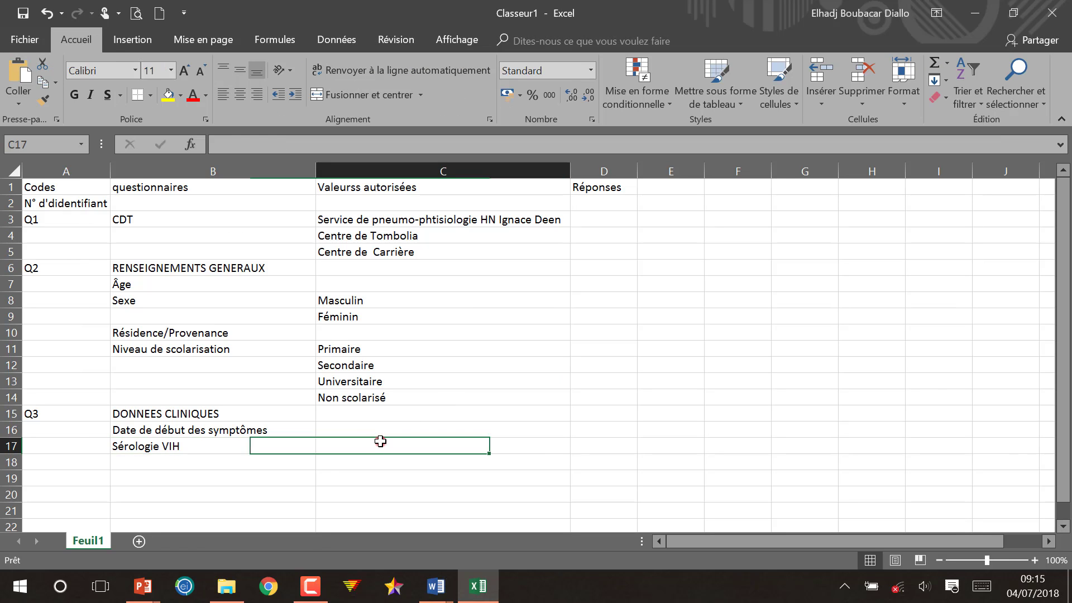
{"action": "key", "text": "ctrl+v"}
{"action": "left_click", "coordinate": [600, 470]}
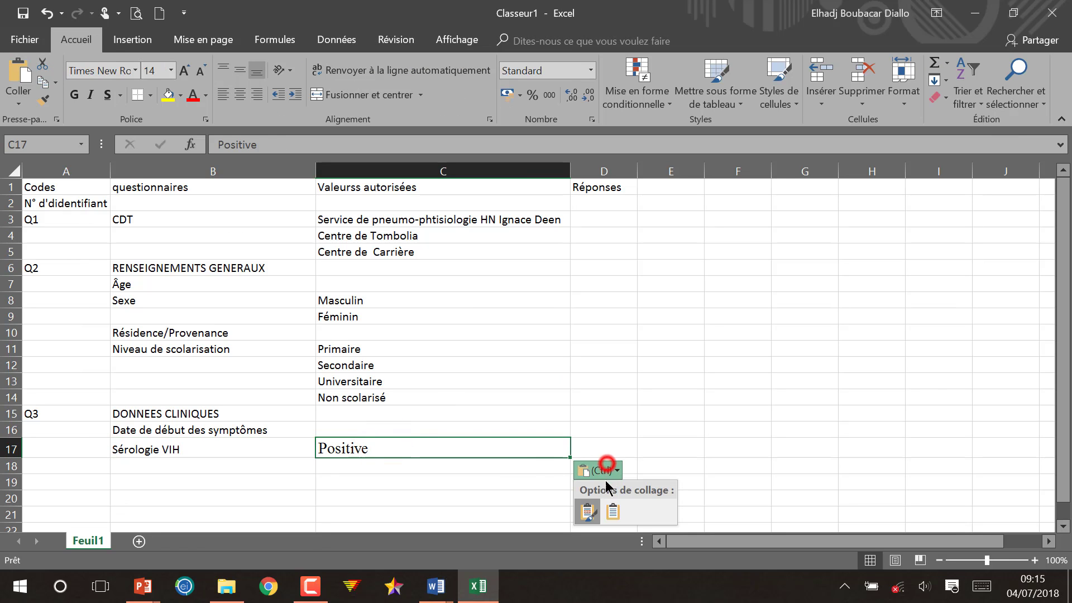
{"action": "left_click", "coordinate": [601, 505]}
- Copy the answer "Négative" from the Word survey form into Excel cell C18, matching the destination formatting
{"action": "key", "text": "alt+Tab"}
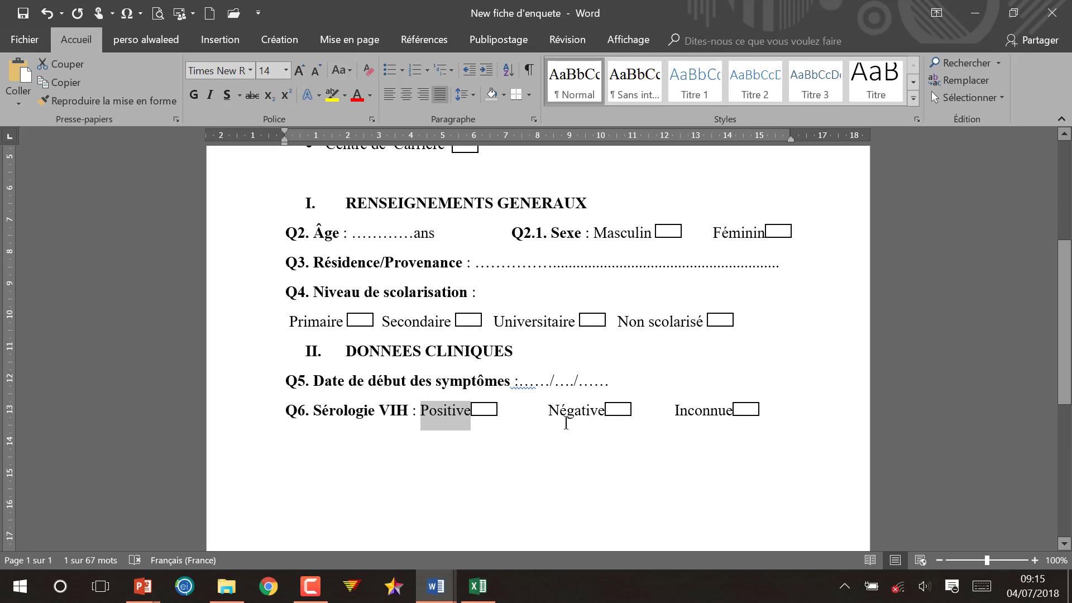
{"action": "double_click", "coordinate": [568, 412]}
{"action": "key", "text": "alt+Tab"}
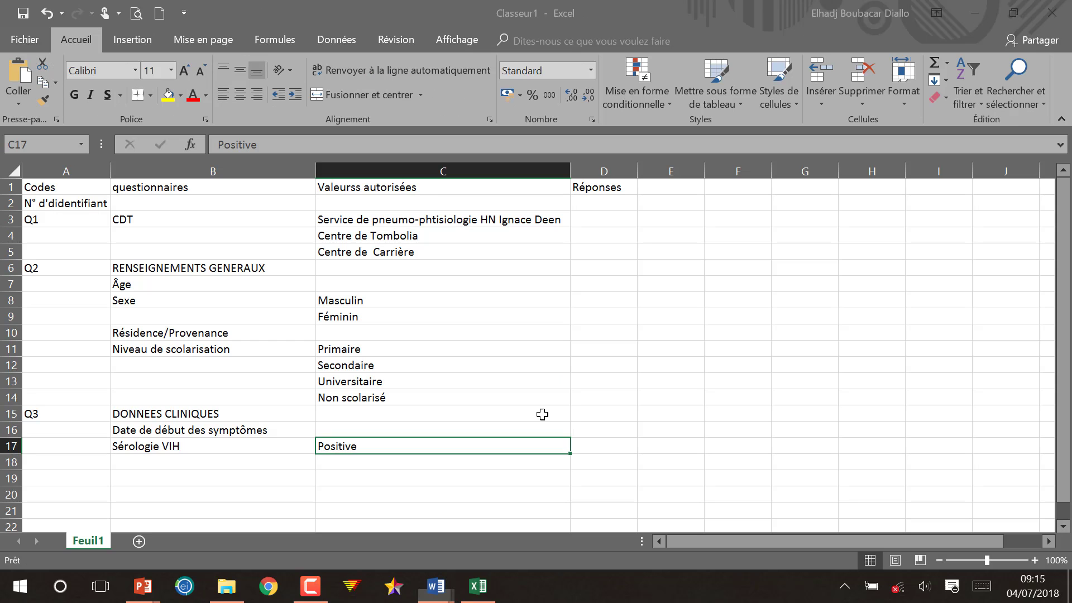
{"action": "left_click", "coordinate": [388, 462]}
{"action": "key", "text": "ctrl+v"}
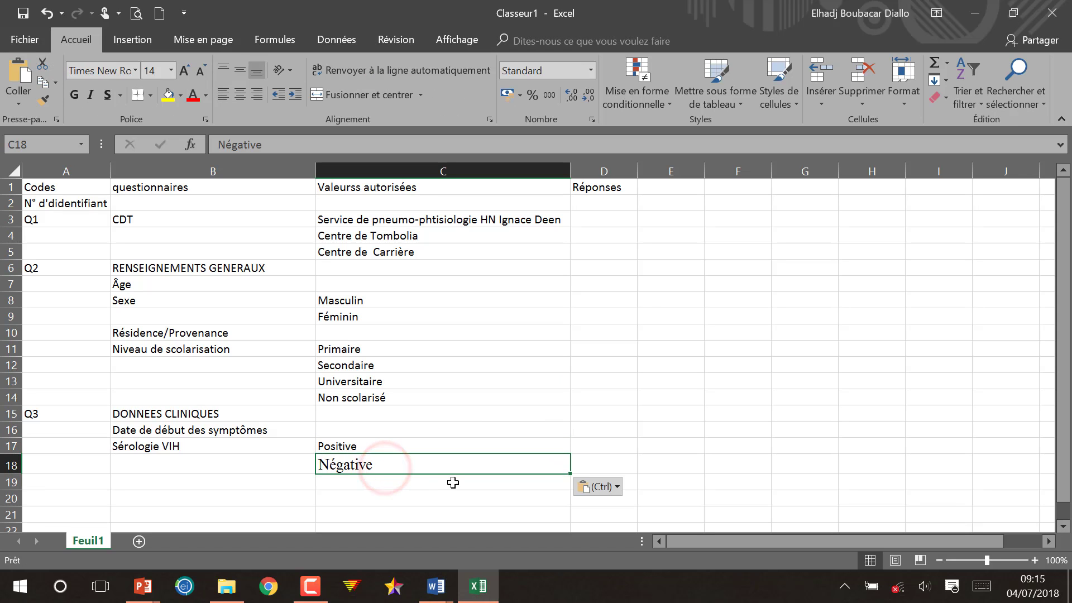
{"action": "left_click", "coordinate": [603, 486]}
{"action": "left_click", "coordinate": [605, 486]}
- Copy the answer "Inconnue" from the Word survey form into Excel cell C19, matching the destination formatting
{"action": "key", "text": "alt+Tab"}
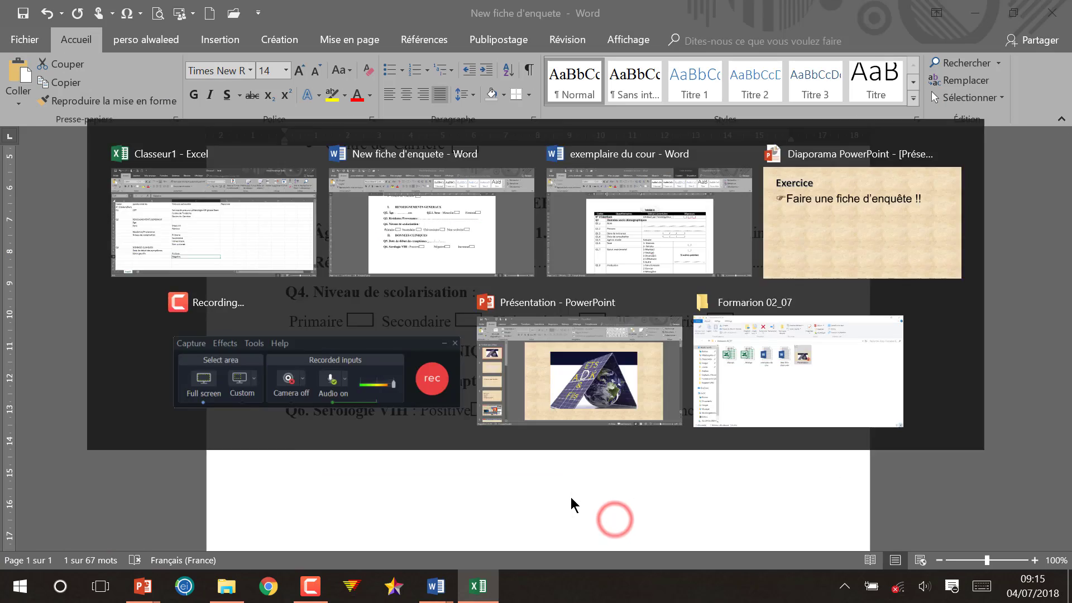
{"action": "double_click", "coordinate": [695, 409]}
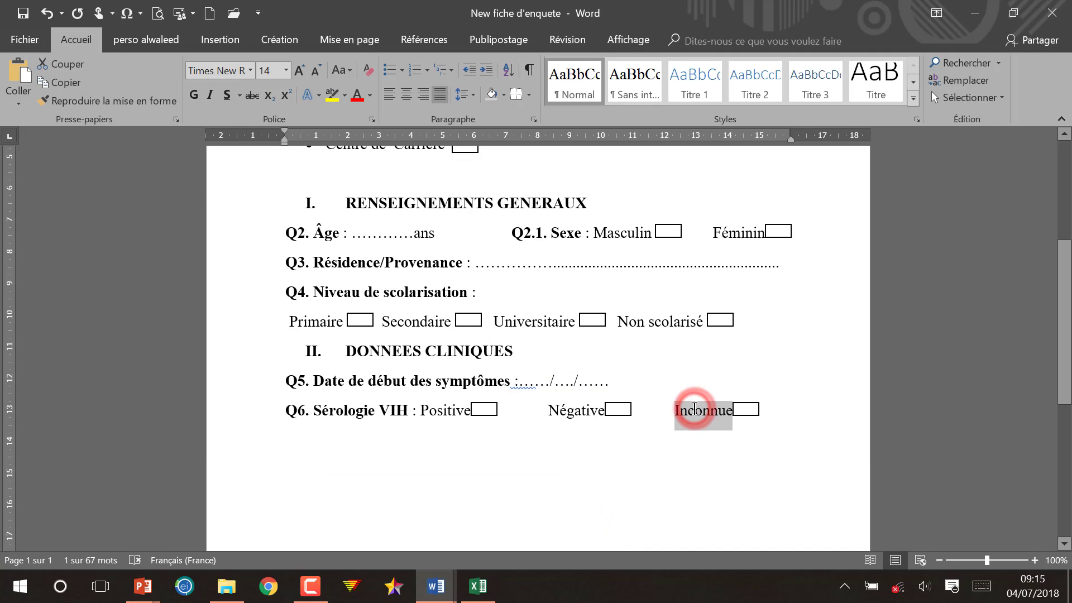
{"action": "key", "text": "alt+Tab"}
{"action": "left_click", "coordinate": [390, 481]}
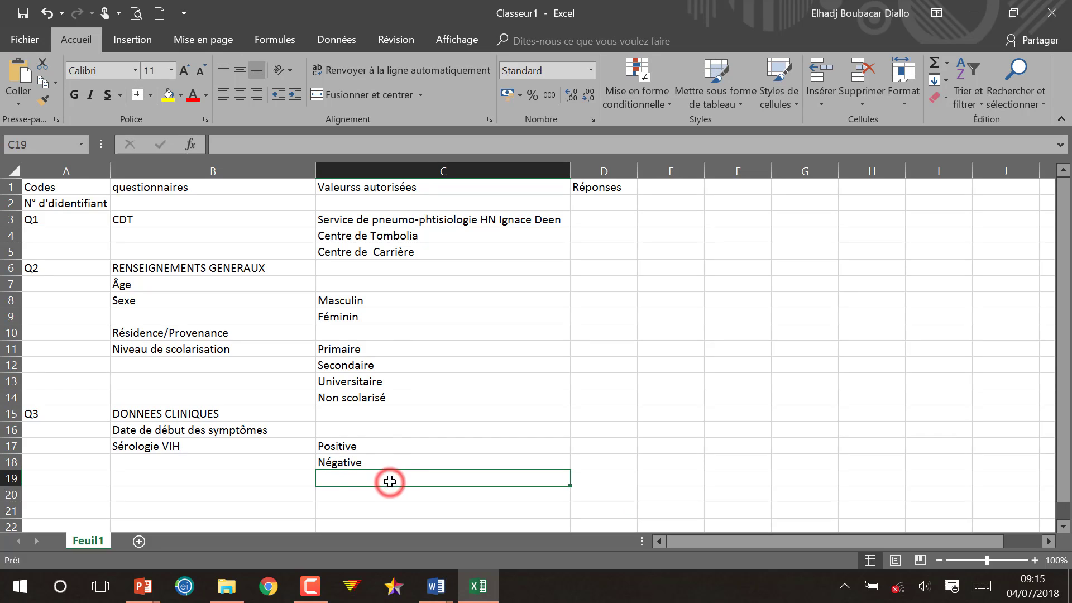
{"action": "key", "text": "ctrl+v"}
{"action": "left_click", "coordinate": [597, 504]}
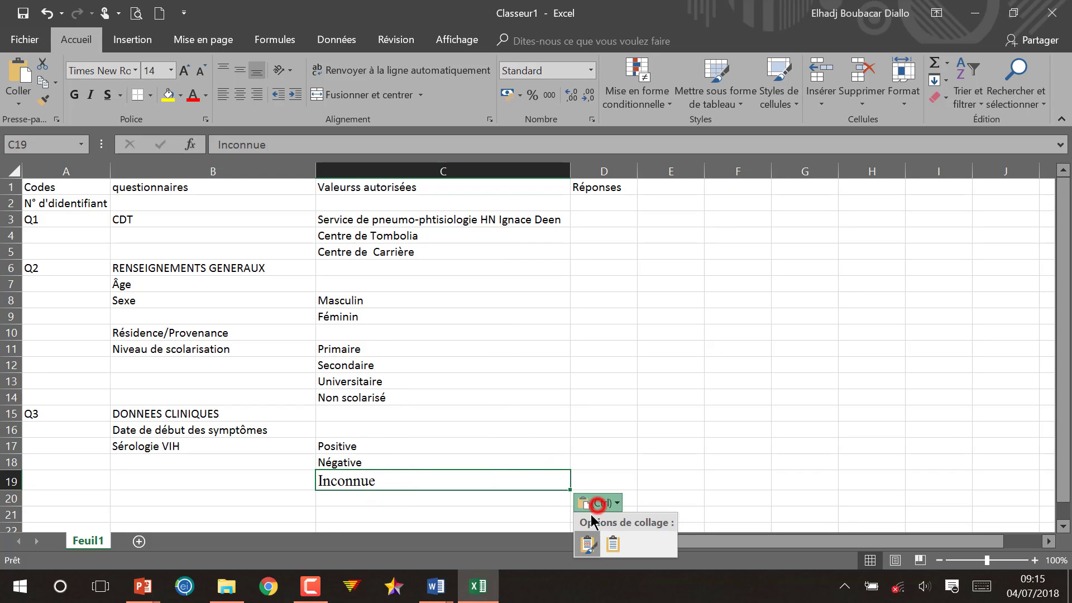
{"action": "left_click", "coordinate": [613, 543]}
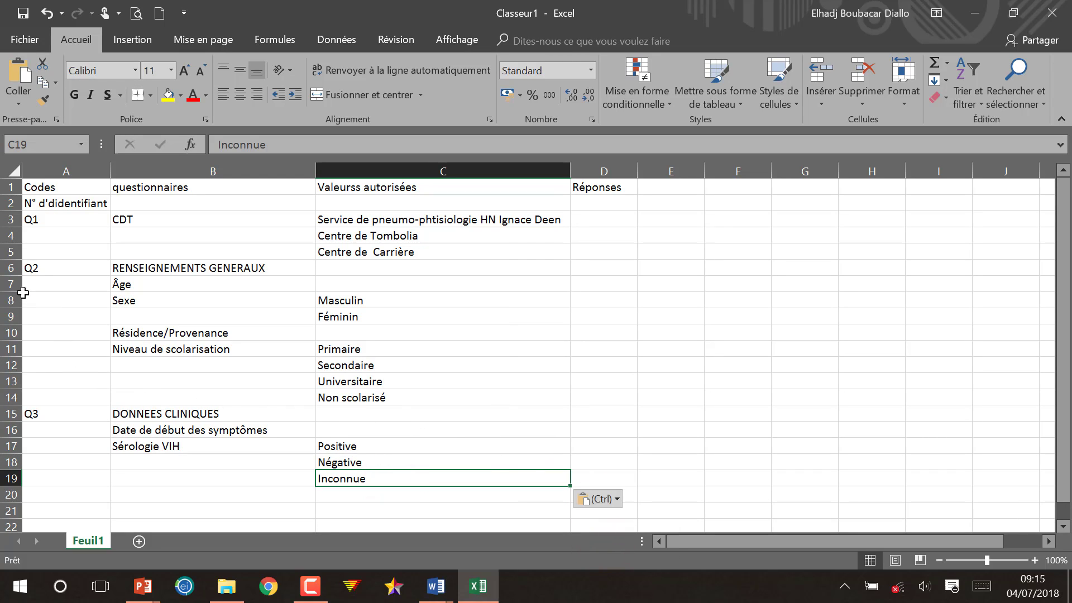
- Enter the code Q2.1 for Âge in A7 and fill the series down to Q2.2 for Sexe in A8
{"action": "left_click", "coordinate": [41, 279]}
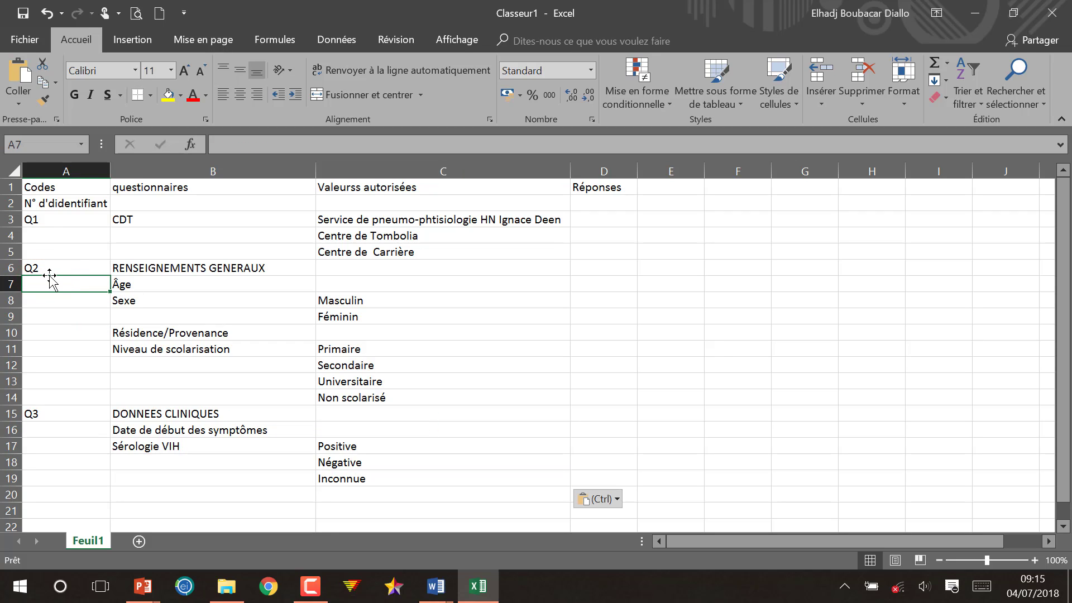
{"action": "type", "text": "Q2.1"}
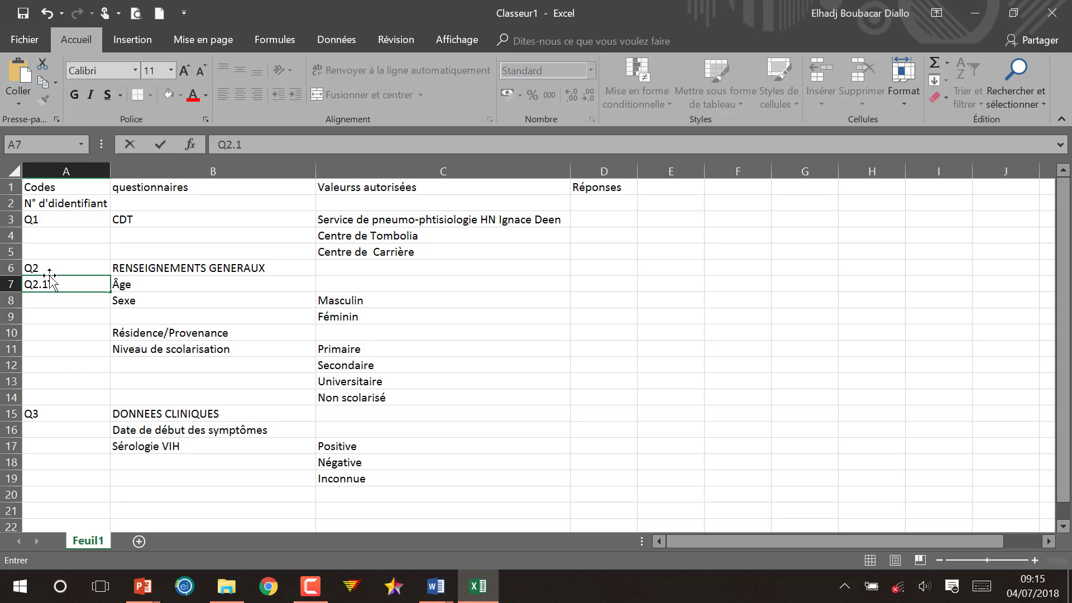
{"action": "left_click", "coordinate": [48, 304]}
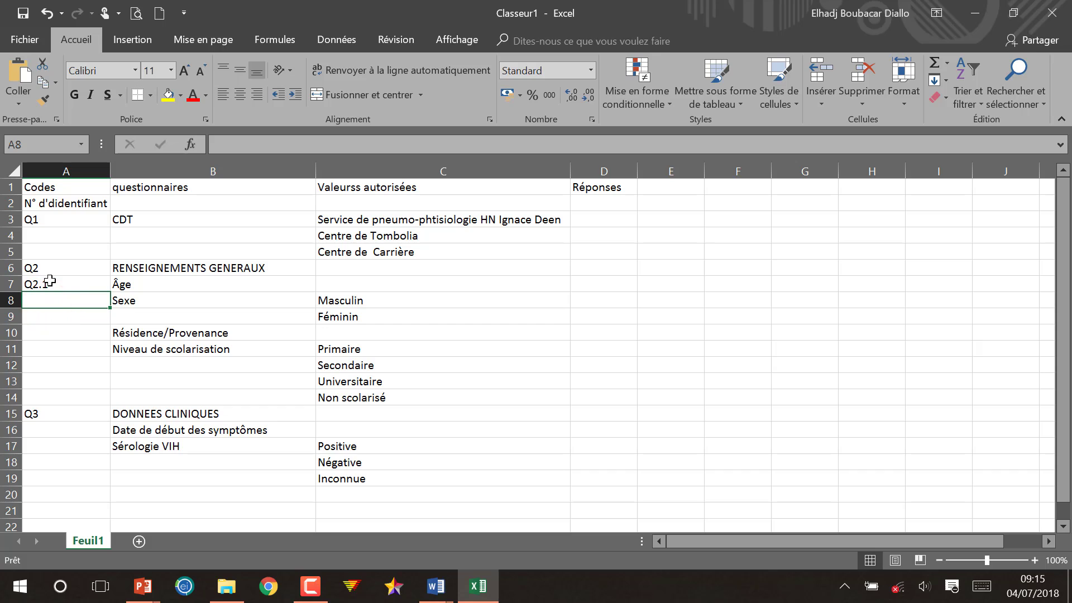
{"action": "left_click", "coordinate": [49, 283]}
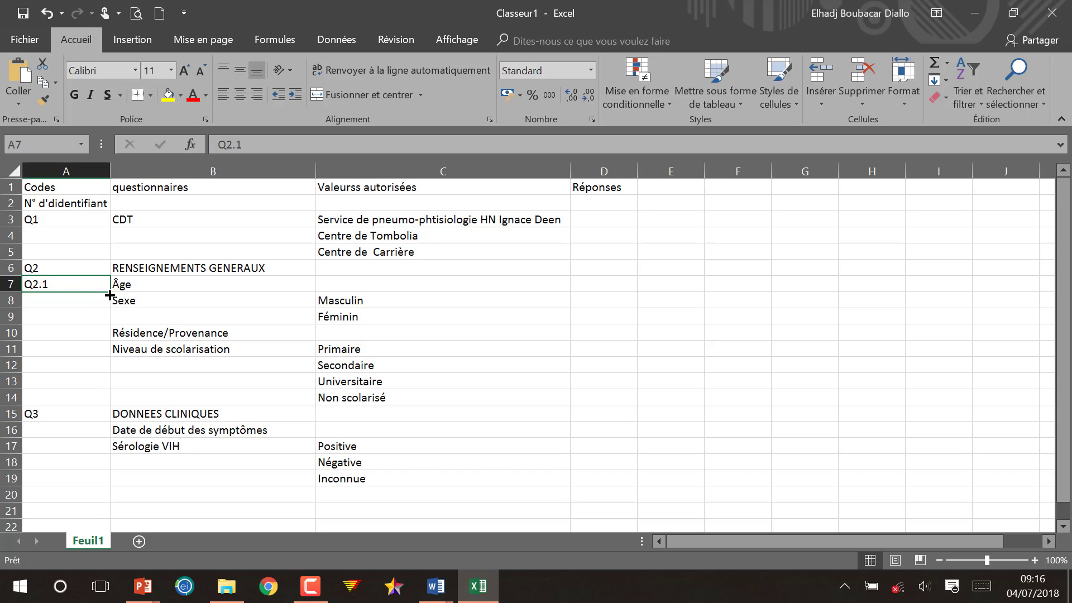
{"action": "left_click_drag", "start_coordinate": [109, 295], "coordinate": [110, 303]}
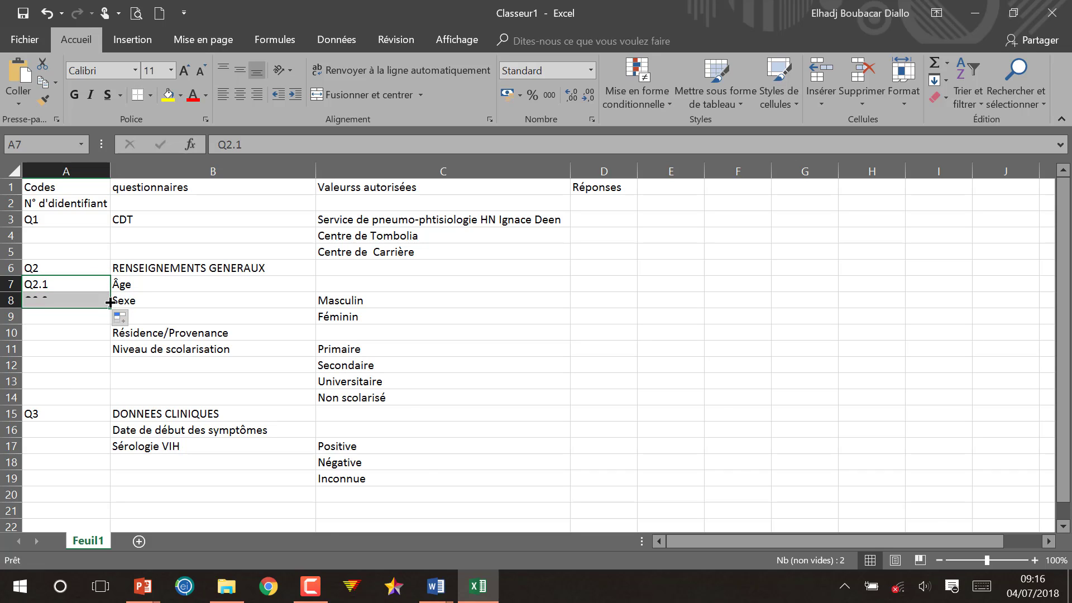
- Enter the code Q2.3 for Résidence/Provenance in A10 and fill the series down to Q2.4 in A11
{"action": "left_click", "coordinate": [62, 333]}
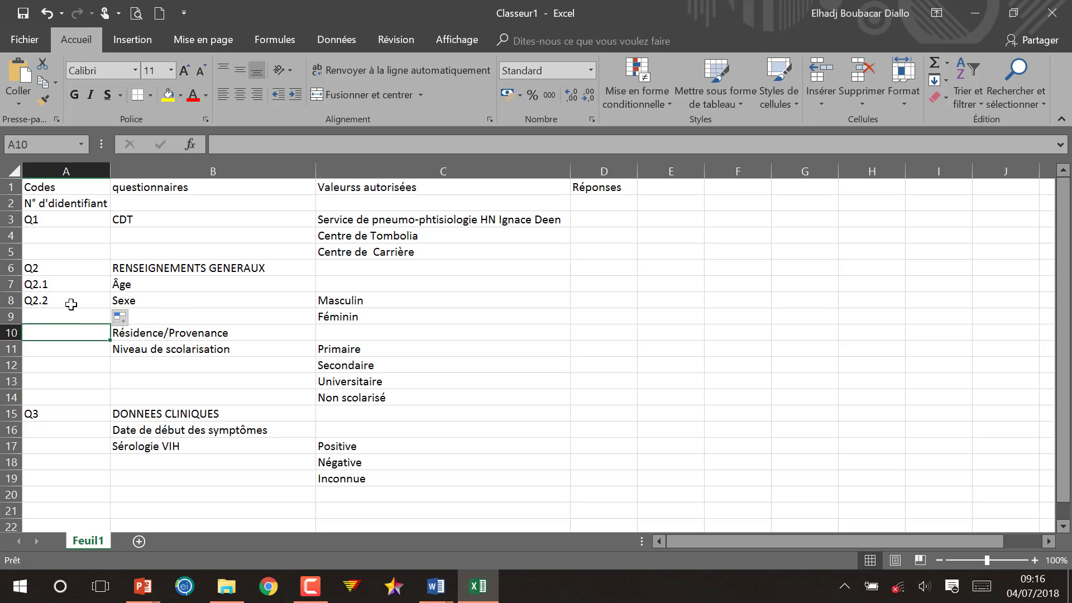
{"action": "type", "text": "Q2.3"}
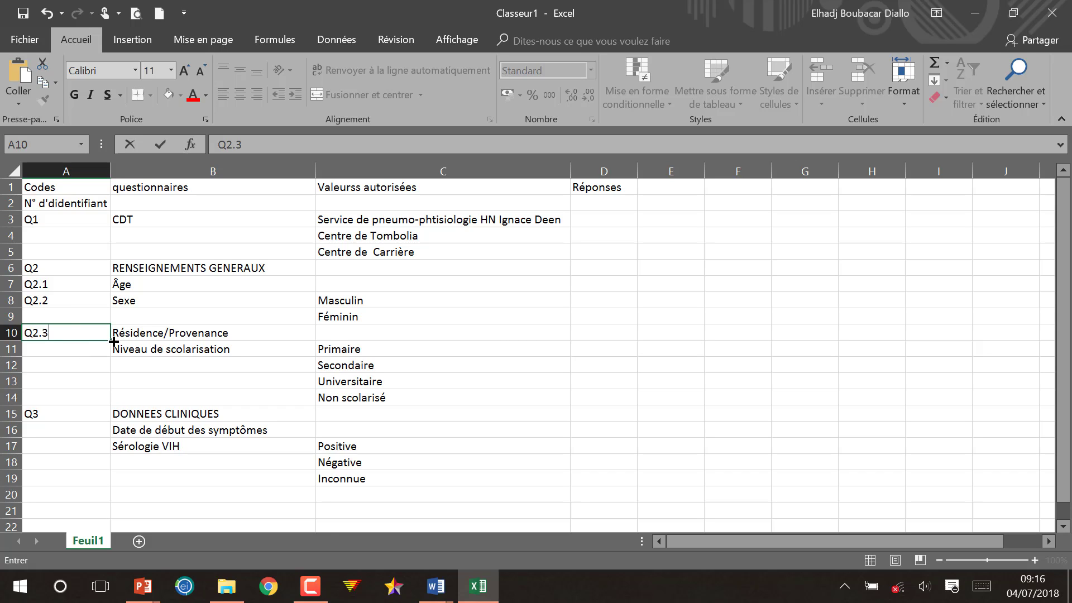
{"action": "left_click_drag", "start_coordinate": [114, 341], "coordinate": [114, 352]}
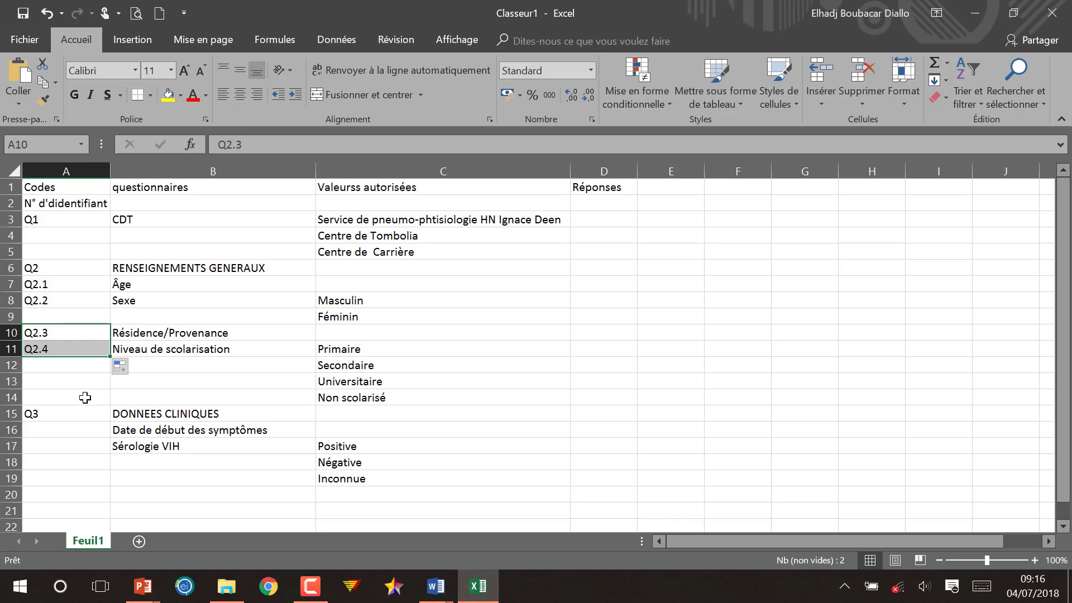
- Enter the code Q3.1 for Date de début des symptômes in A16 and fill the series down to Q3.2 in A17
{"action": "left_click", "coordinate": [65, 429]}
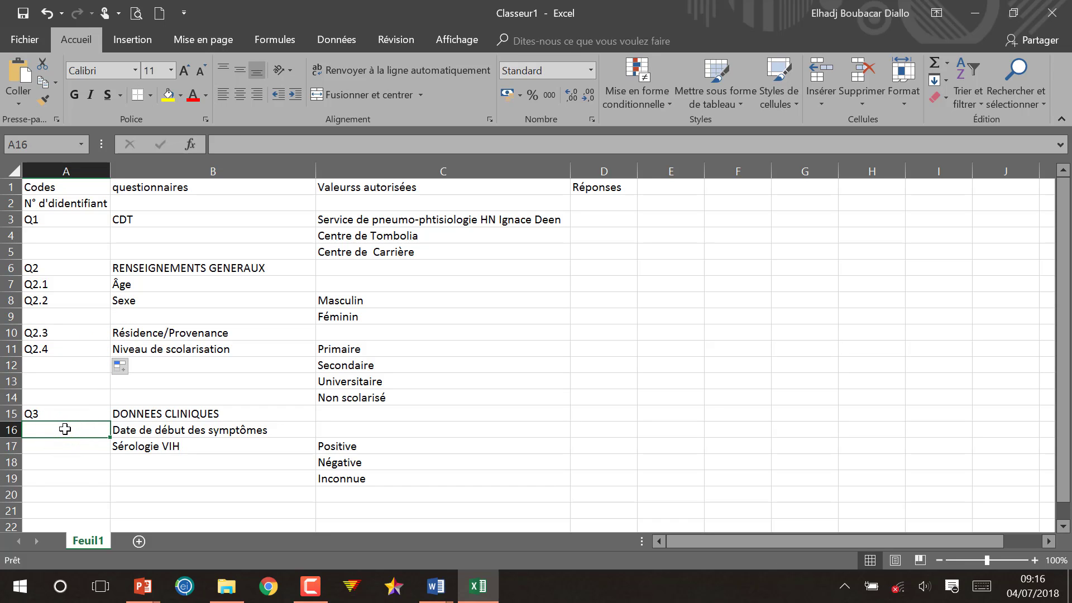
{"action": "type", "text": "Q3.1"}
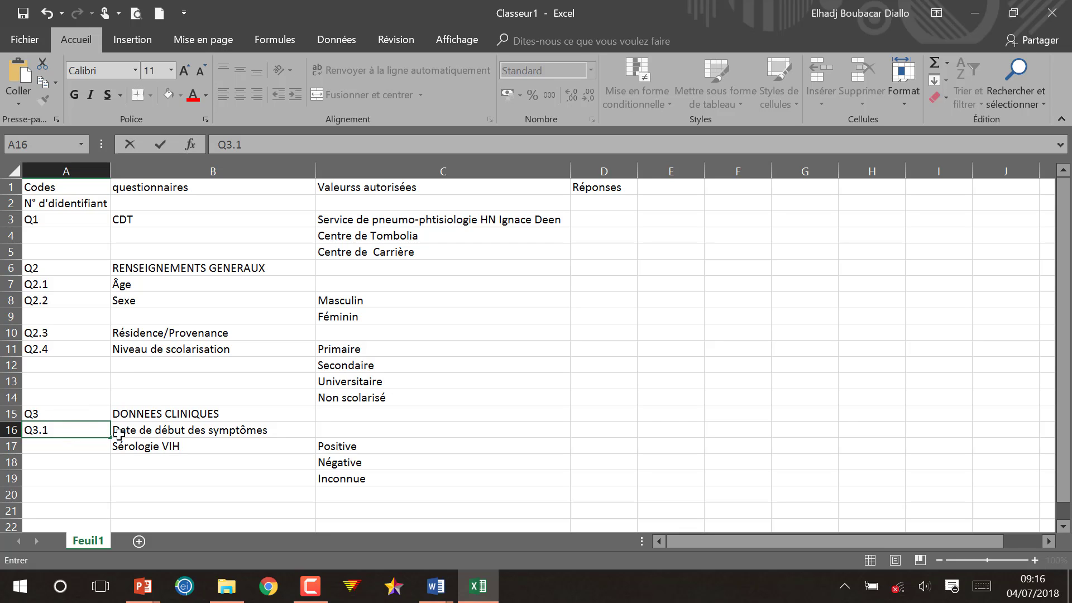
{"action": "left_click_drag", "start_coordinate": [113, 439], "coordinate": [102, 447]}
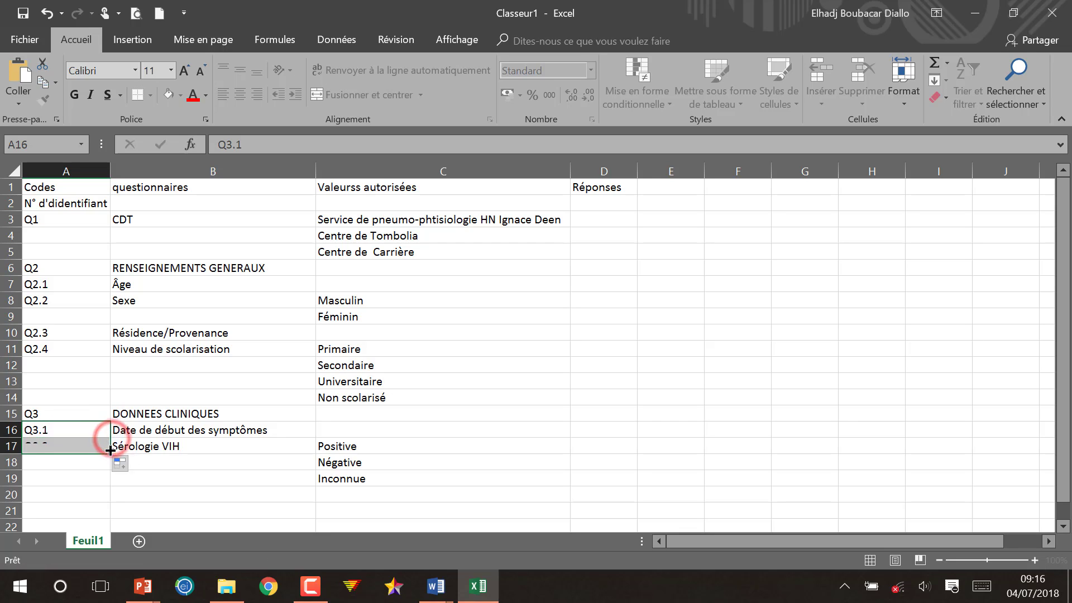
- Insert the prefix "1-" before the "Service de pneumo-phtisiologie" answer in C3
{"action": "left_click", "coordinate": [612, 380]}
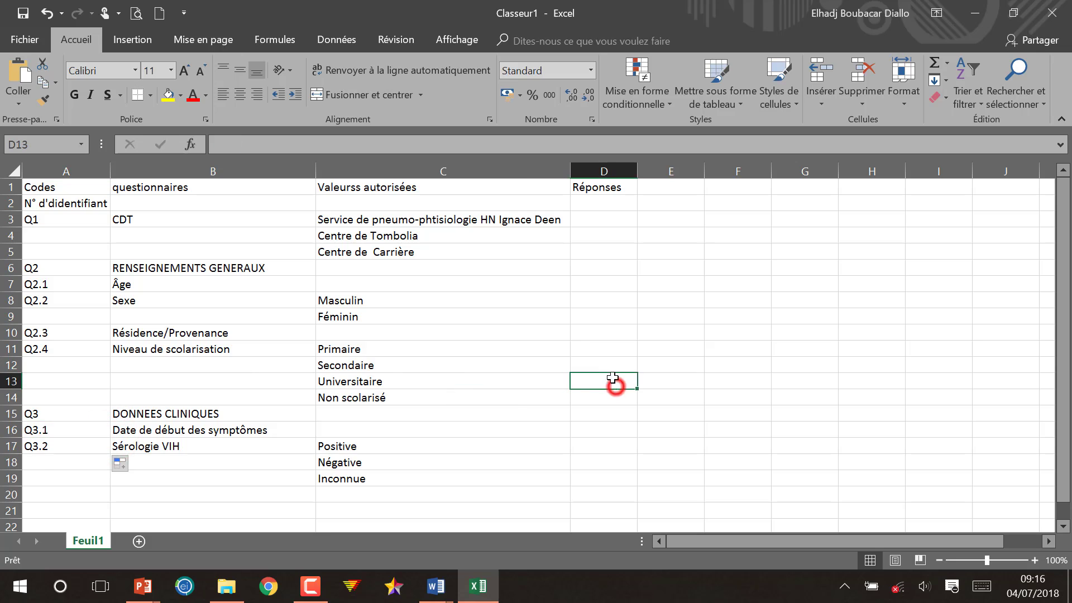
{"action": "left_click", "coordinate": [604, 218]}
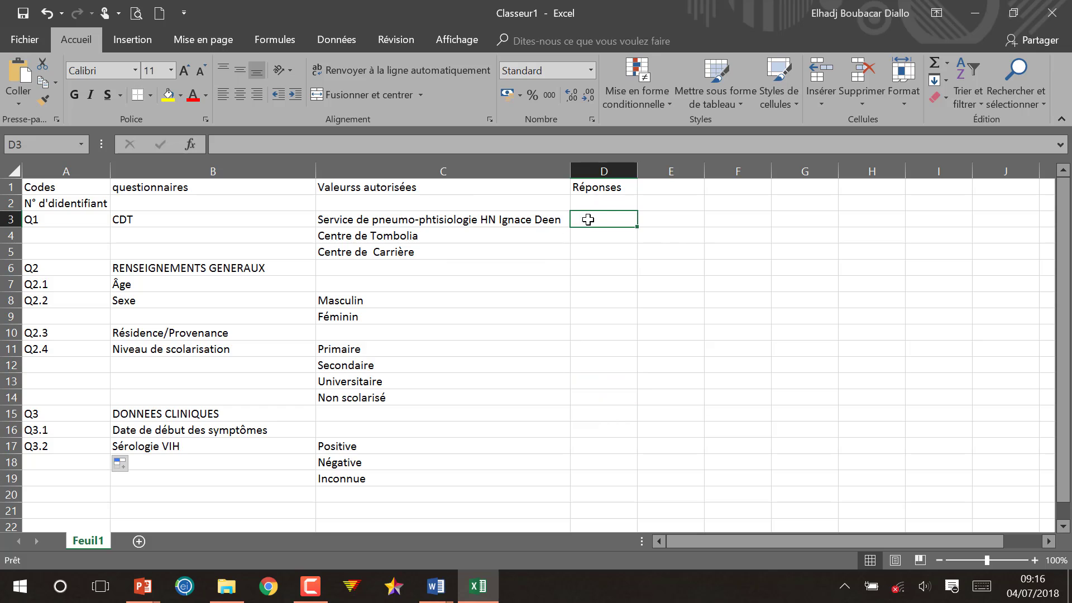
{"action": "left_click", "coordinate": [327, 220]}
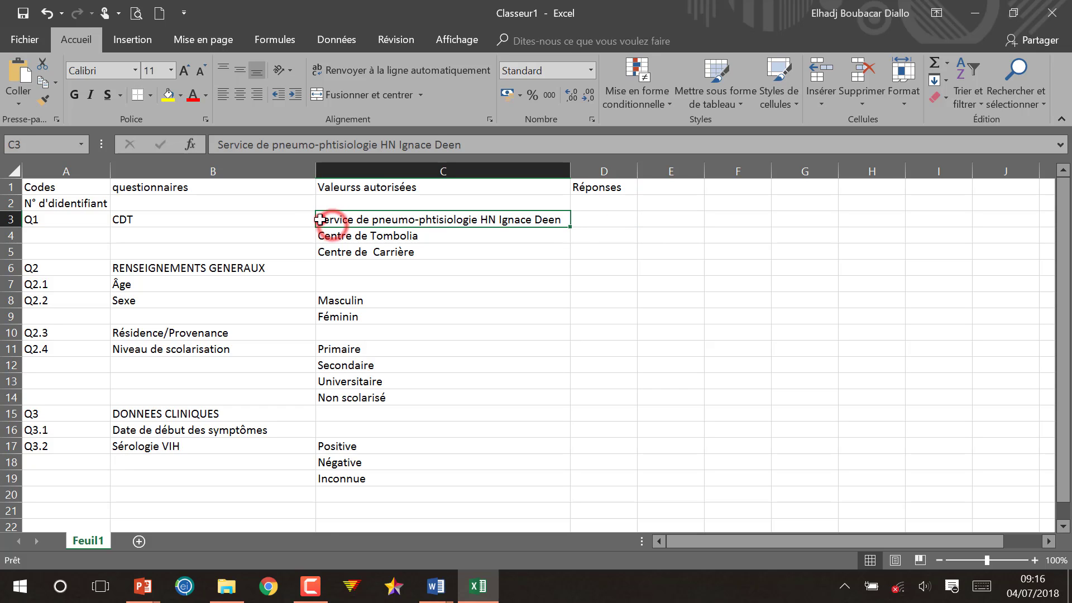
{"action": "double_click", "coordinate": [319, 219]}
{"action": "type", "text": "21"}
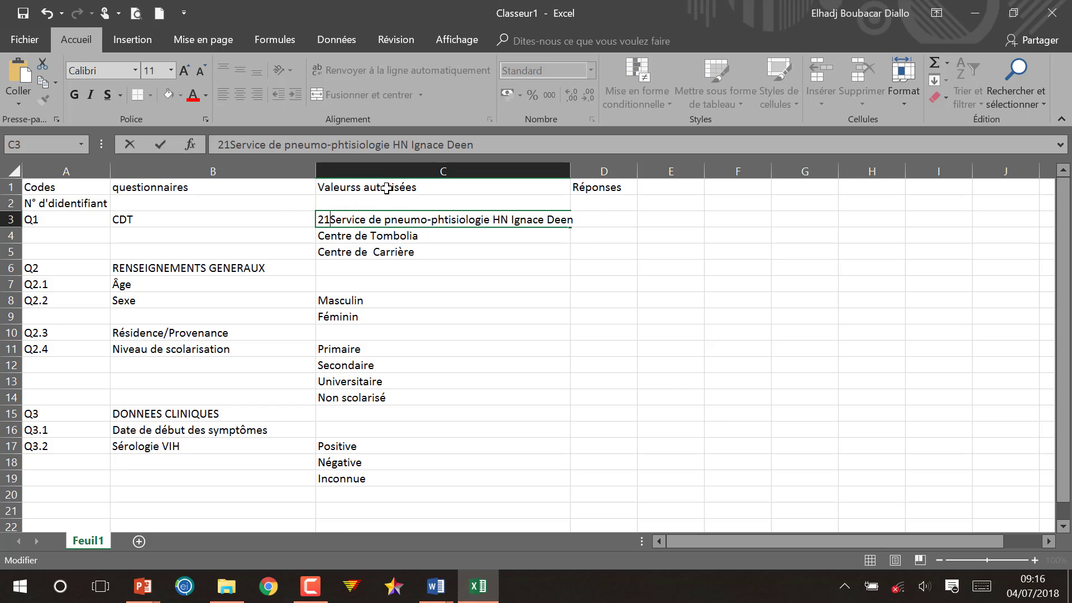
{"action": "key", "text": "BackSpace"}
{"action": "key", "text": "BackSpace"}
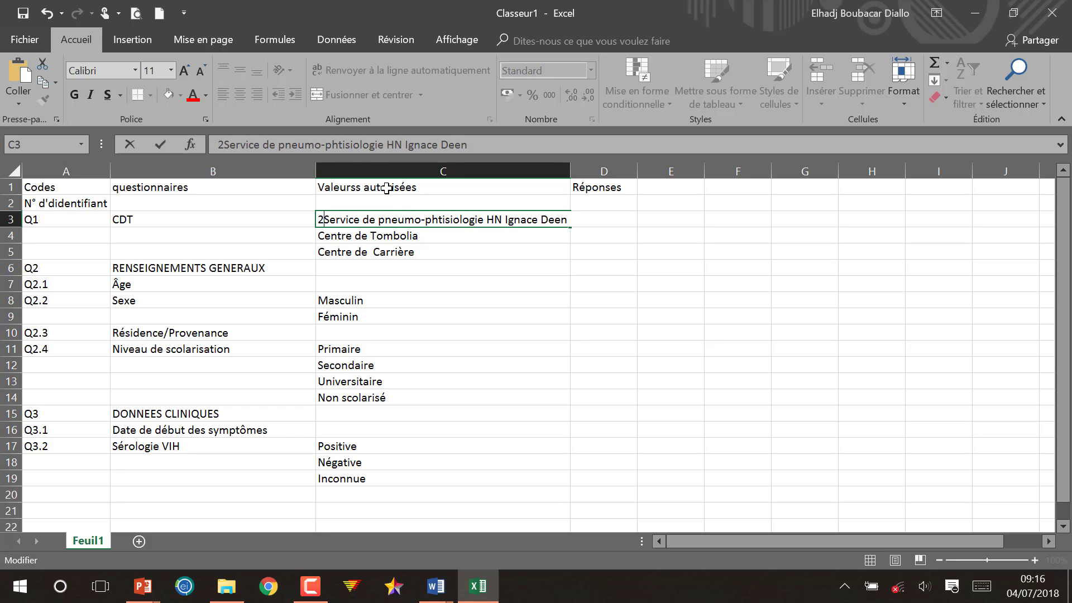
{"action": "type", "text": "&"}
{"action": "key", "text": "BackSpace"}
{"action": "type", "text": "1-"}
{"action": "key", "text": "Return"}
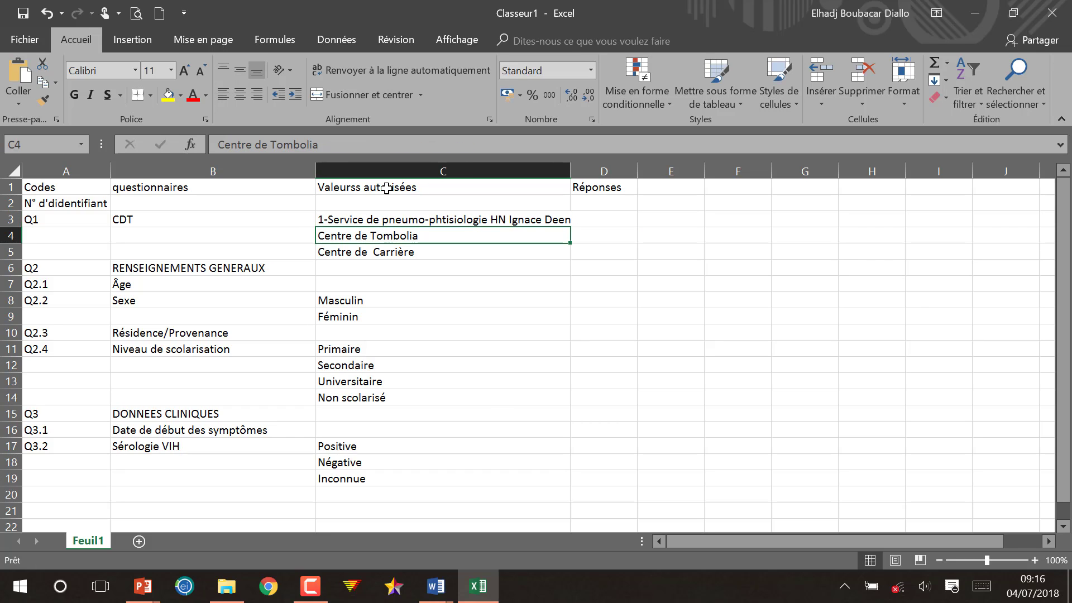
- Insert the prefix "2-" before the "Centre de Tombolia" answer in C4
{"action": "left_click_drag", "start_coordinate": [317, 235], "coordinate": [318, 236]}
{"action": "double_click", "coordinate": [317, 235]}
{"action": "double_click", "coordinate": [321, 235]}
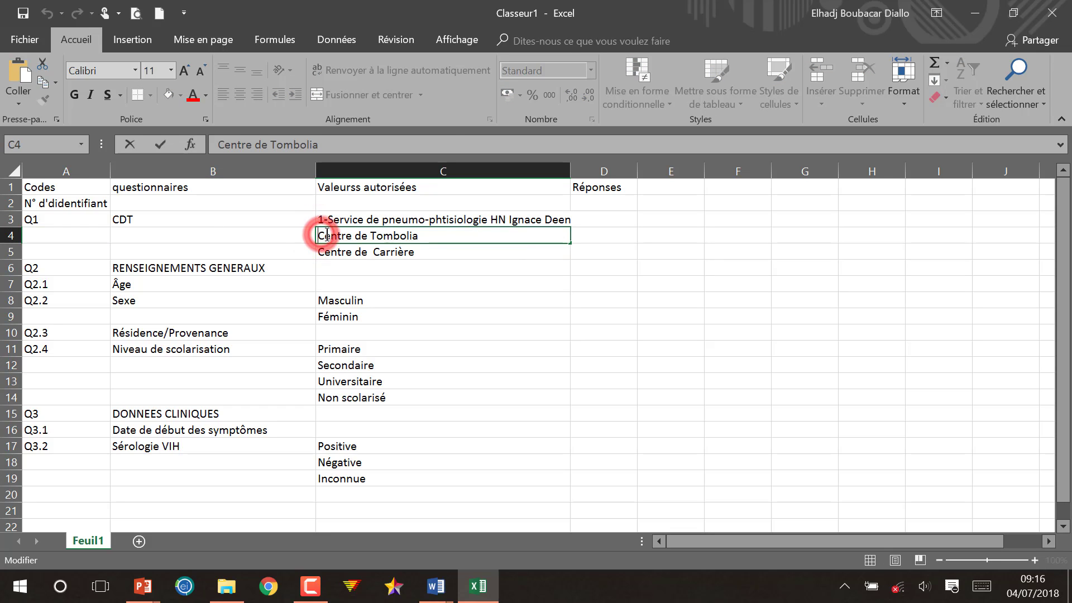
{"action": "type", "text": "2"}
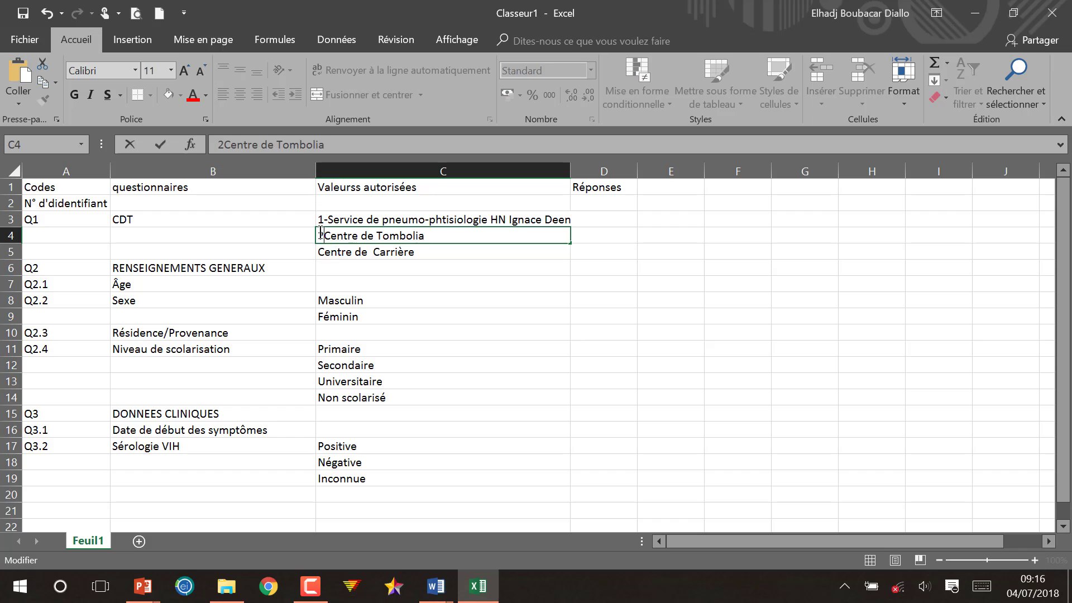
{"action": "type", "text": "-"}
- Insert the prefix "3-" before the "Centre de Carrière" answer in C5
{"action": "left_click", "coordinate": [328, 249]}
{"action": "double_click", "coordinate": [329, 249]}
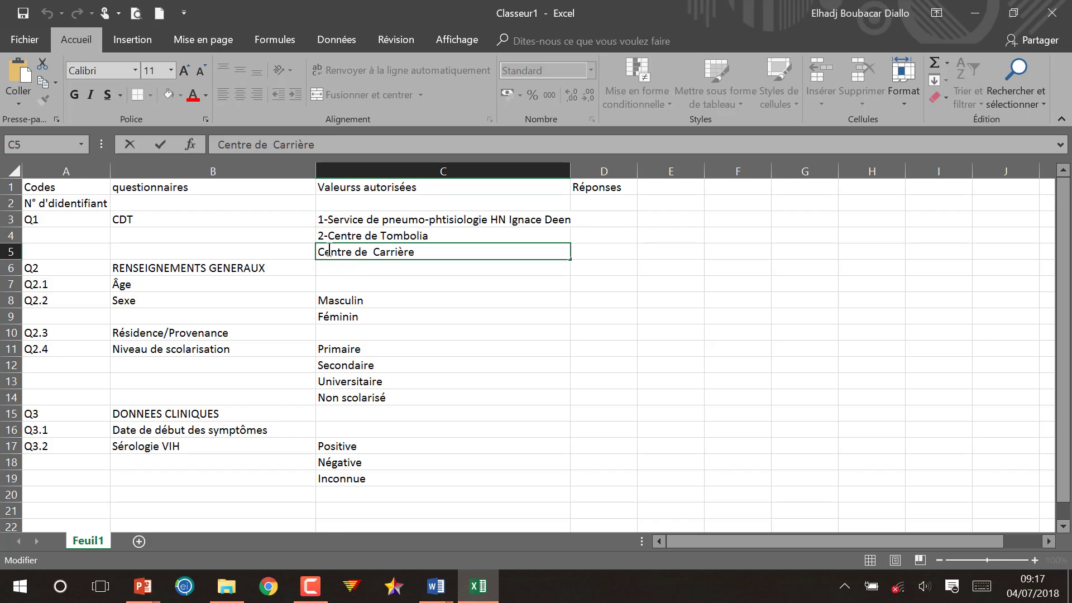
{"action": "type", "text": "\""}
{"action": "key", "text": "BackSpace"}
{"action": "type", "text": "36"}
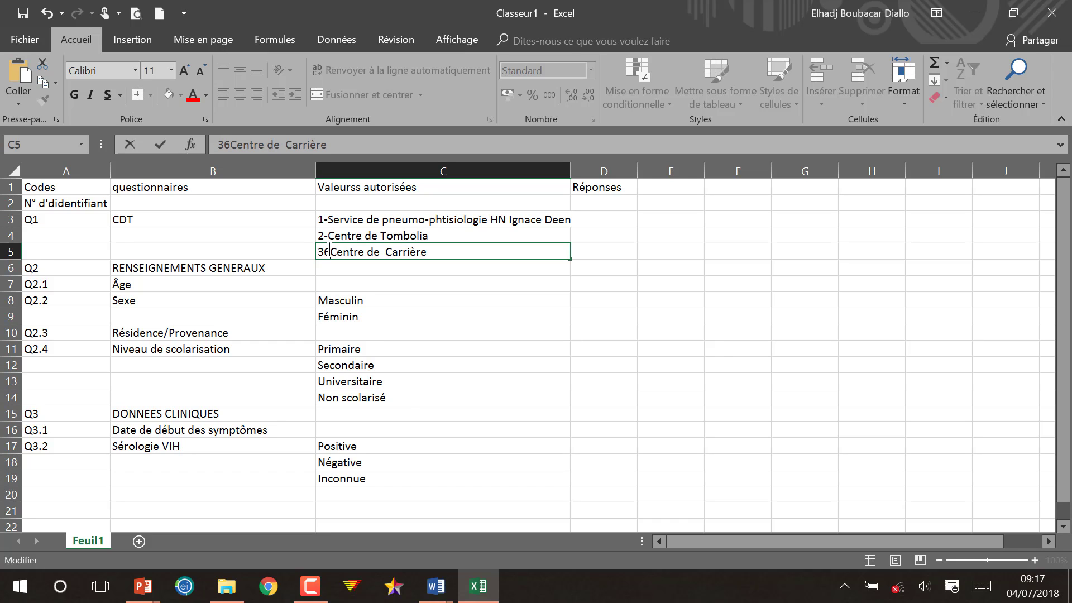
{"action": "key", "text": "BackSpace"}
{"action": "type", "text": "-"}
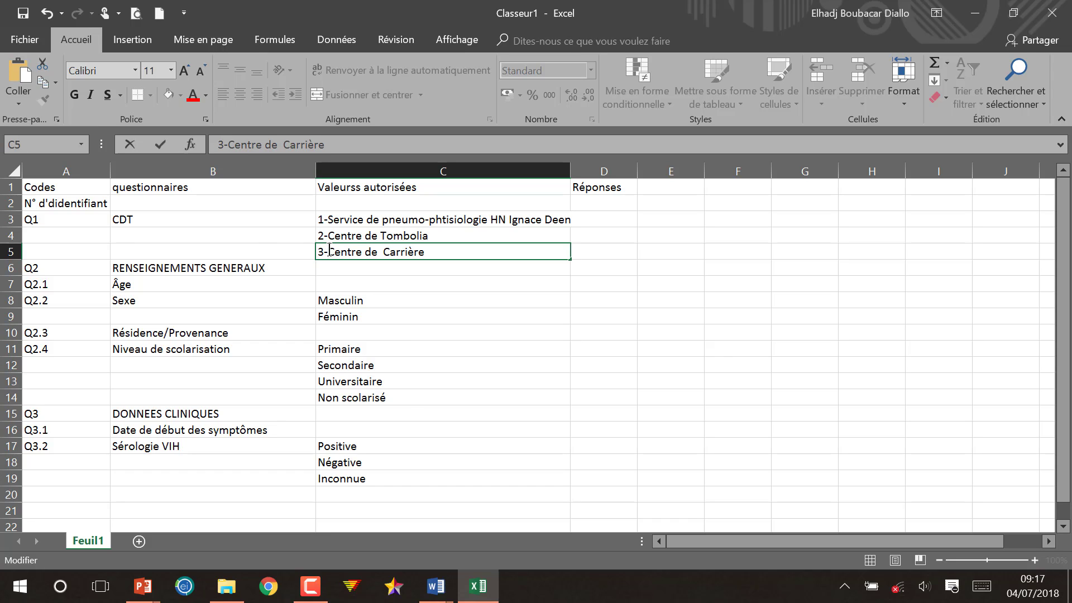
- Number the Sexe answers by prefixing "1-" to Masculin in C8 and "2-" to Féminin in C9
{"action": "double_click", "coordinate": [357, 299]}
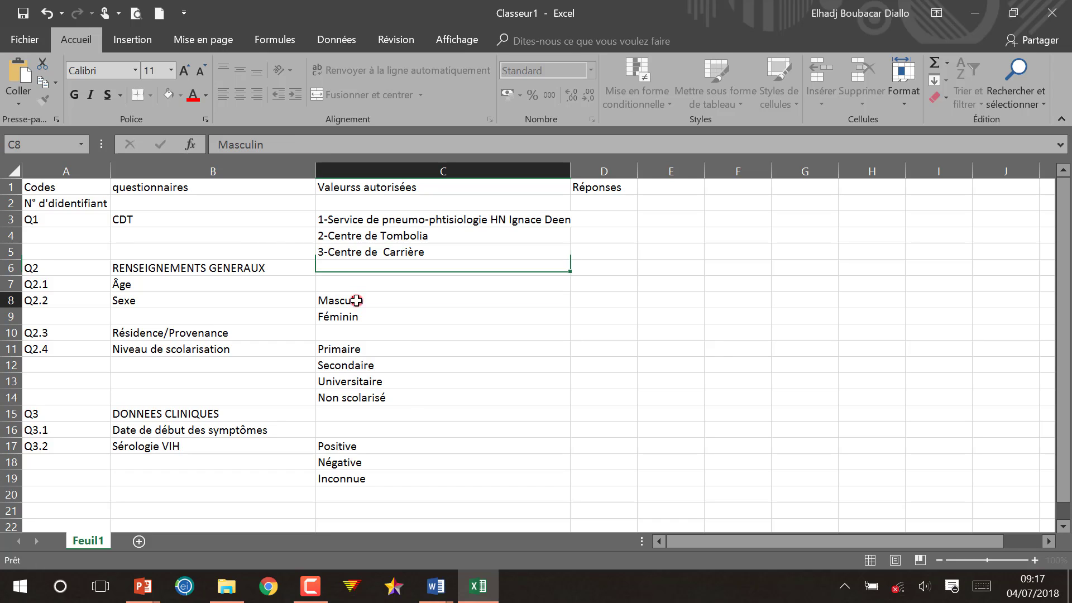
{"action": "left_click", "coordinate": [322, 296]}
{"action": "type", "text": "1"}
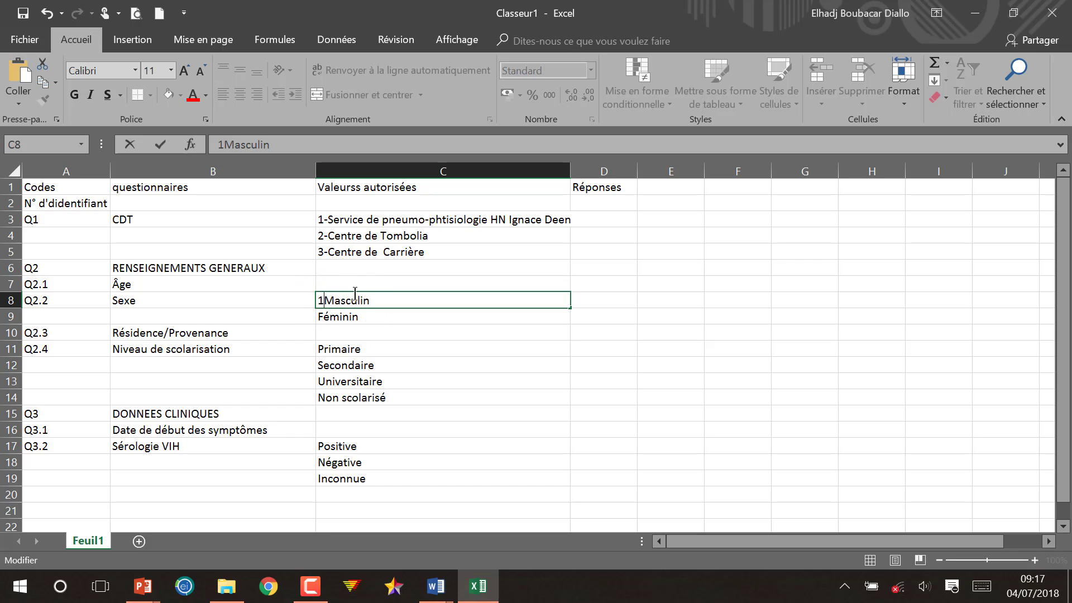
{"action": "type", "text": "-"}
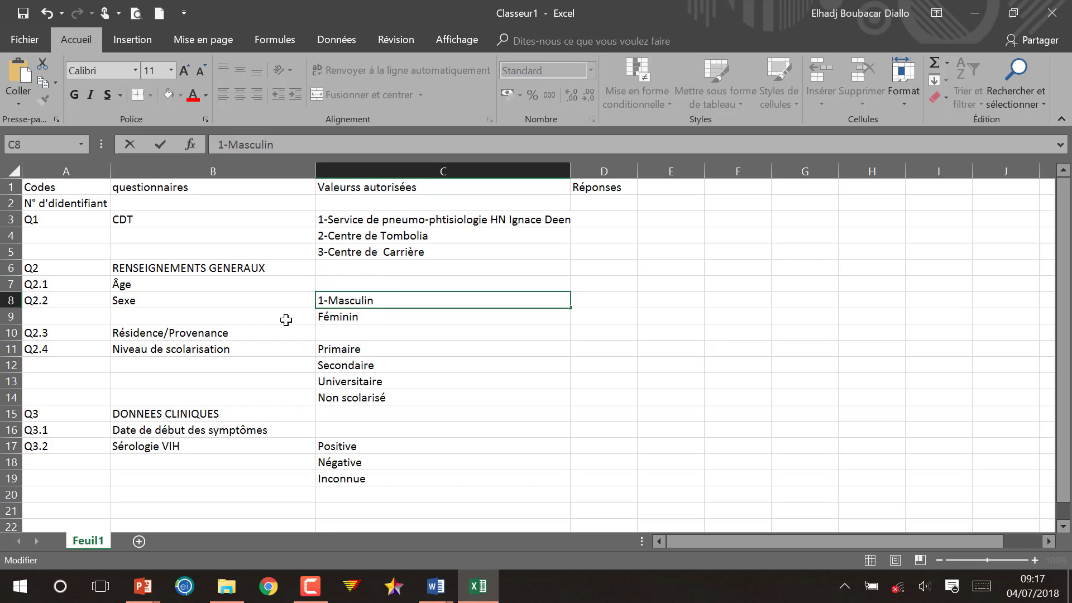
{"action": "left_click", "coordinate": [335, 316]}
{"action": "double_click", "coordinate": [334, 316]}
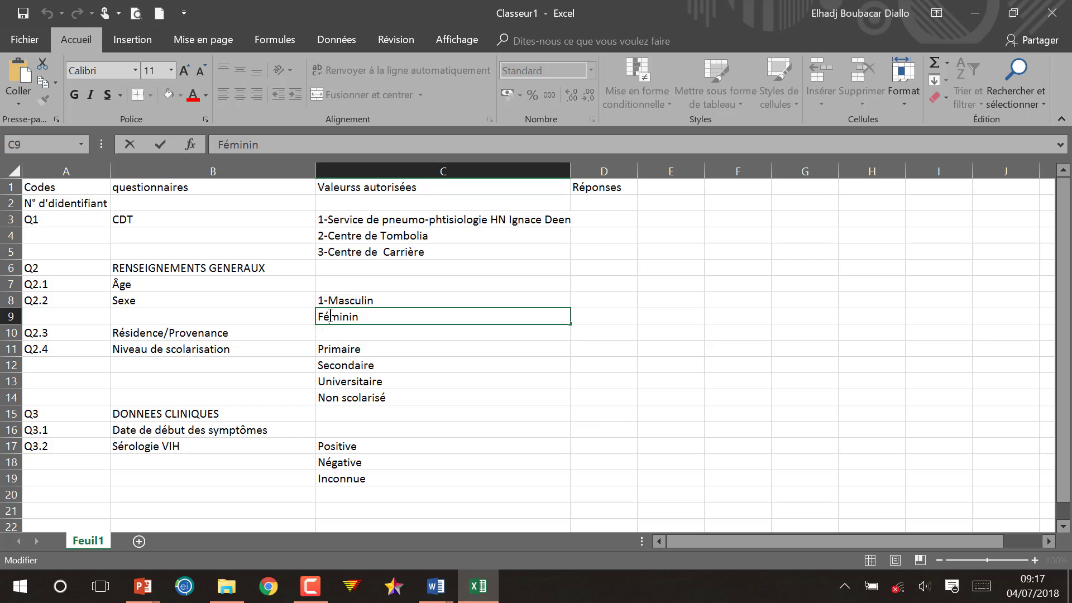
{"action": "type", "text": "2-"}
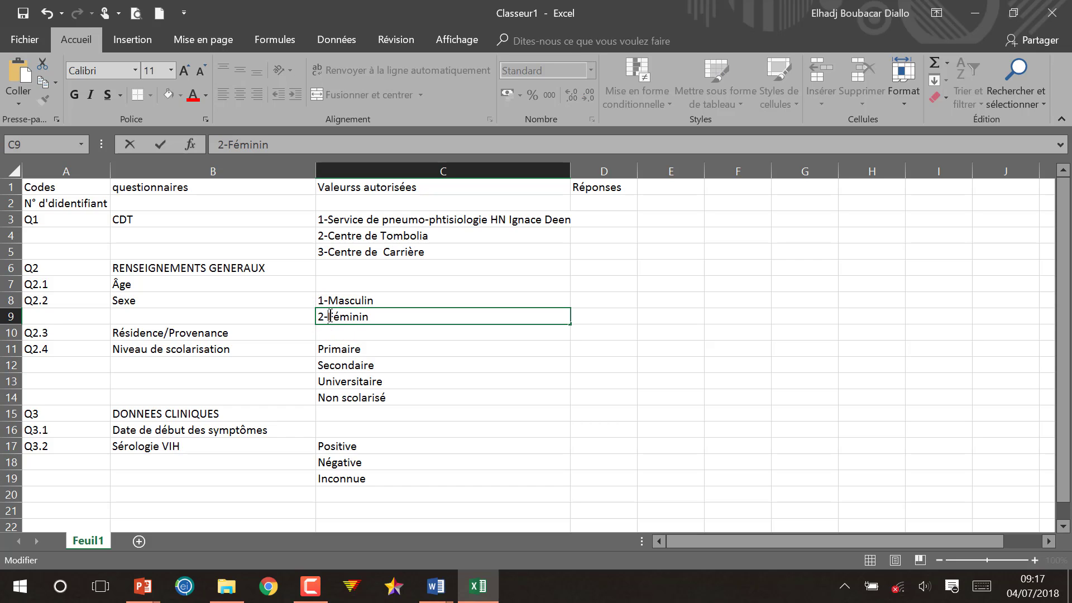
- Prefix the Niveau de scolarisation answers with "1-" for Primaire in C11 and "2-" for Secondaire in C12
{"action": "double_click", "coordinate": [329, 349]}
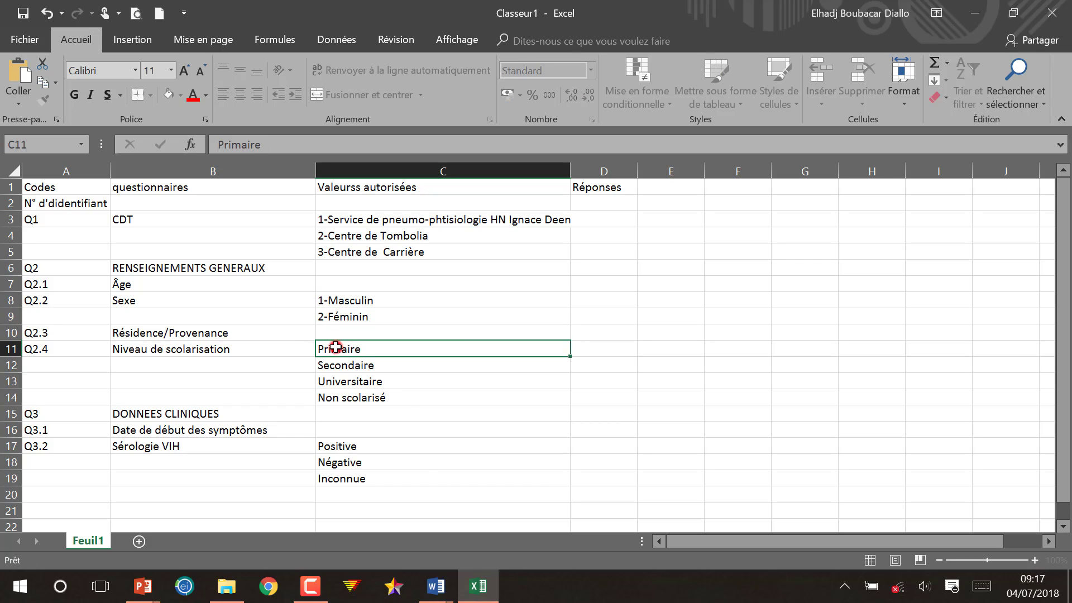
{"action": "left_click", "coordinate": [319, 349]}
{"action": "type", "text": "&"}
{"action": "key", "text": "BackSpace"}
{"action": "type", "text": "1"}
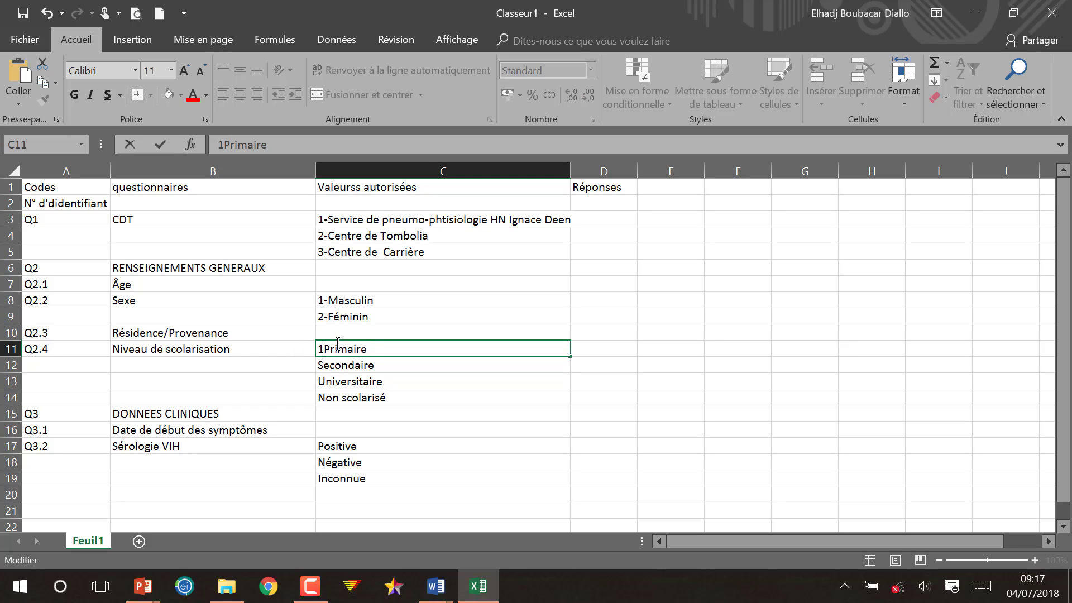
{"action": "type", "text": "-"}
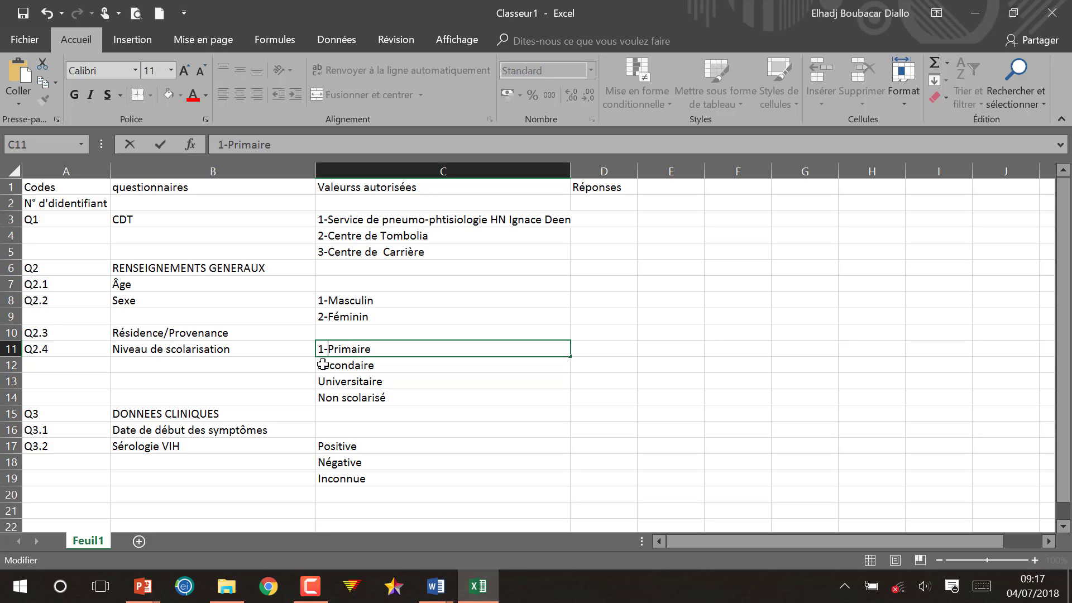
{"action": "double_click", "coordinate": [325, 364]}
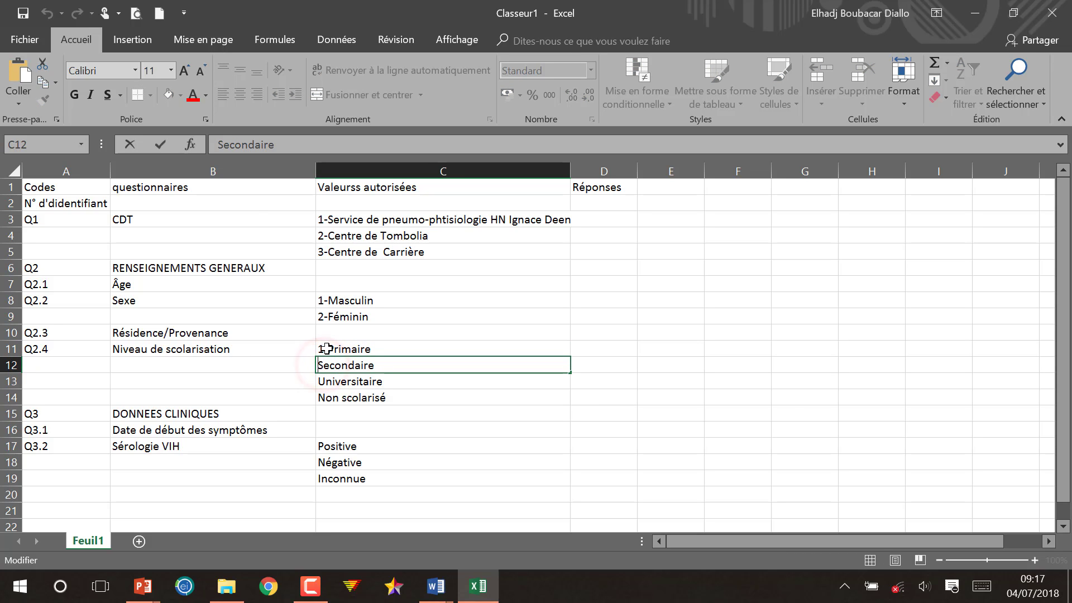
{"action": "type", "text": "2"}
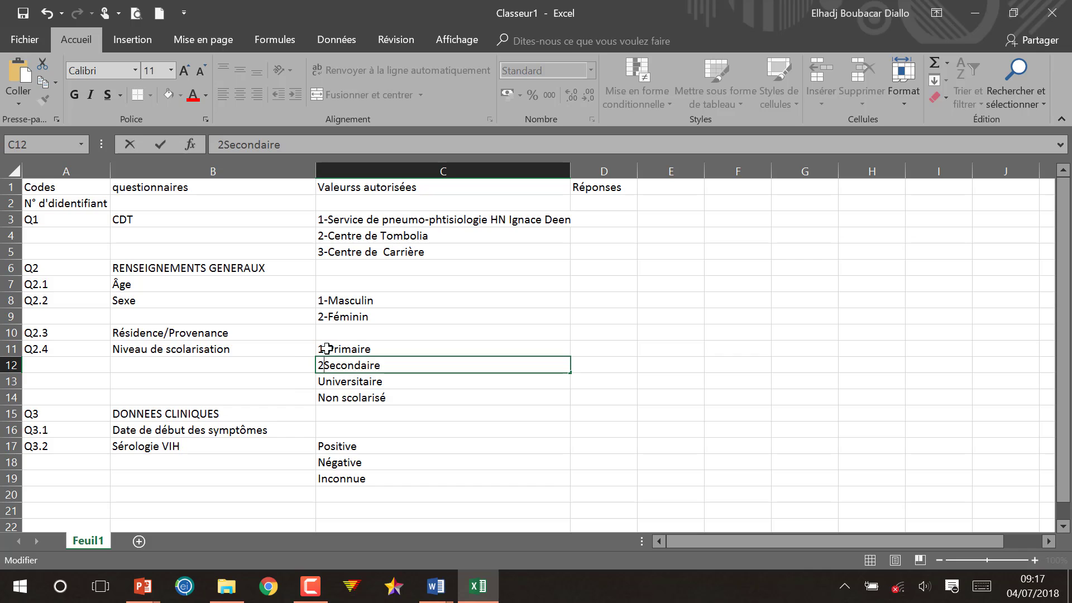
{"action": "type", "text": "-"}
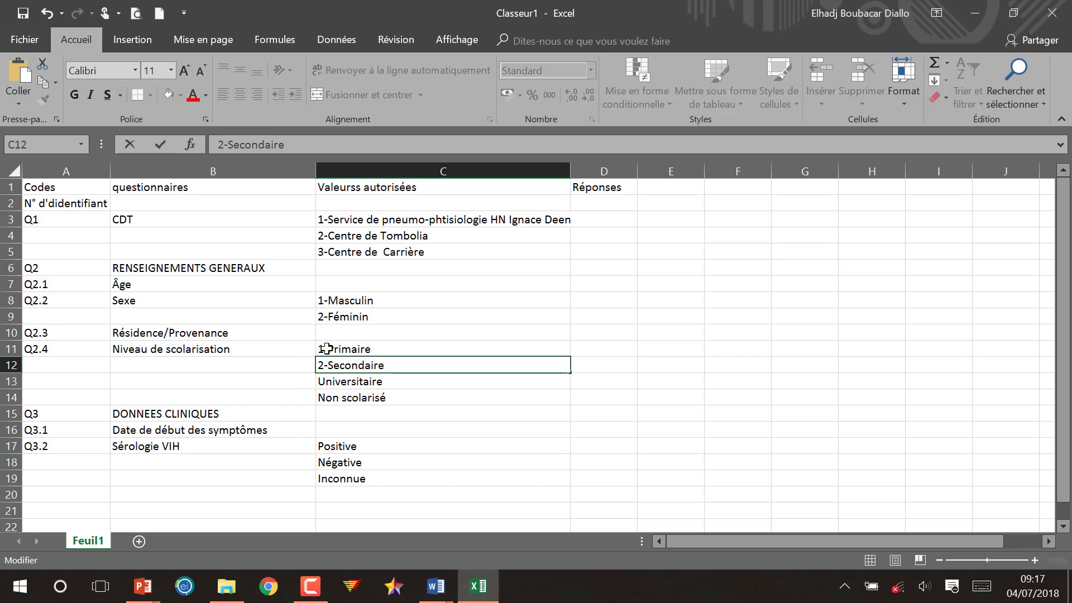
- Prefix the remaining schooling answers with "3-" for Universitaire in C13 and "4-" for Non scolarisé in C14
{"action": "double_click", "coordinate": [320, 379]}
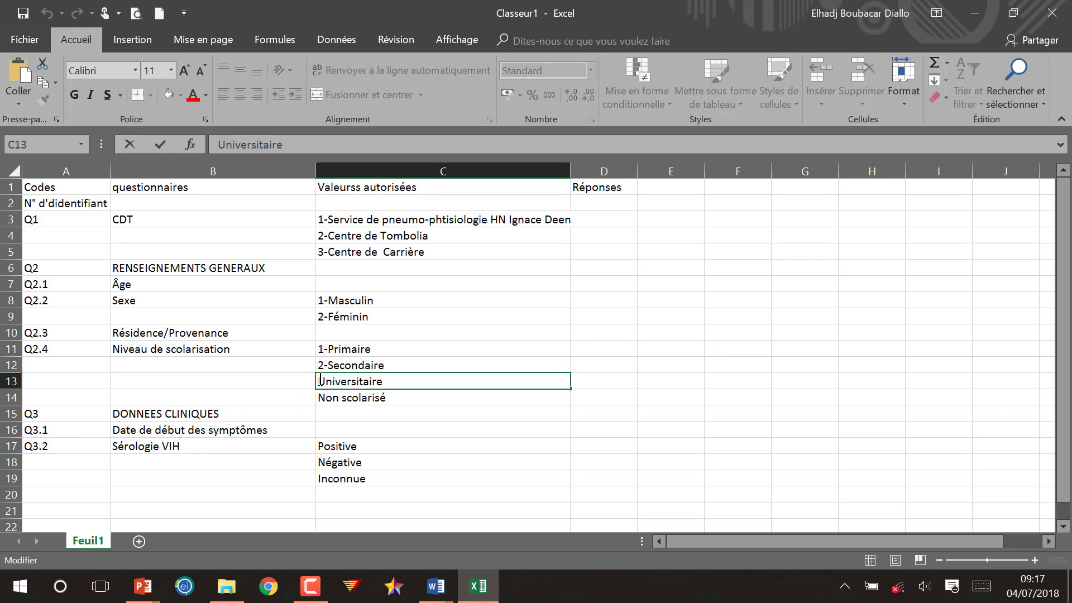
{"action": "type", "text": "3"}
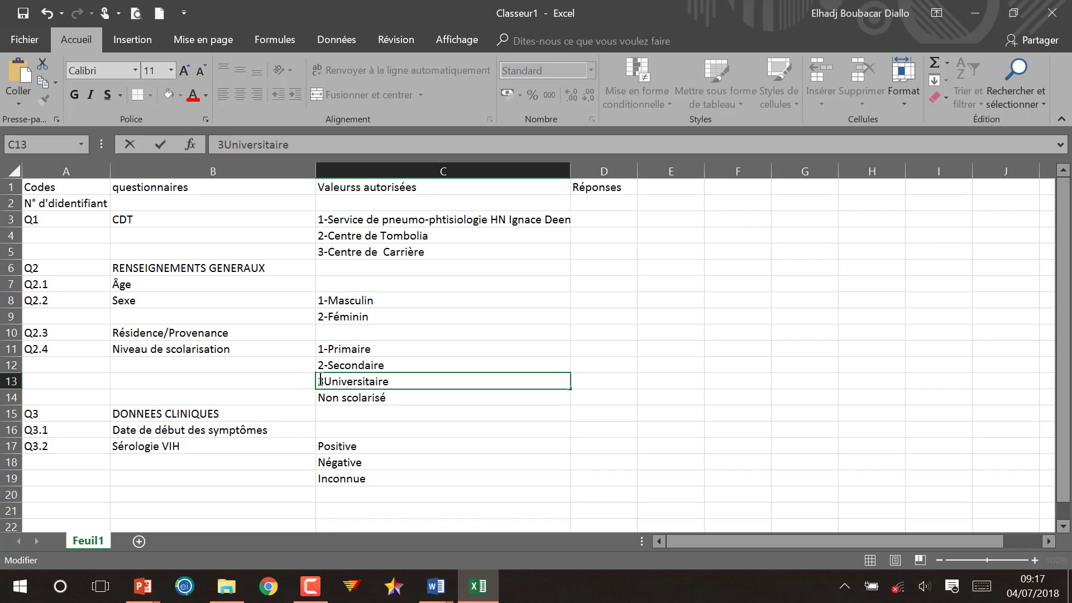
{"action": "type", "text": "-"}
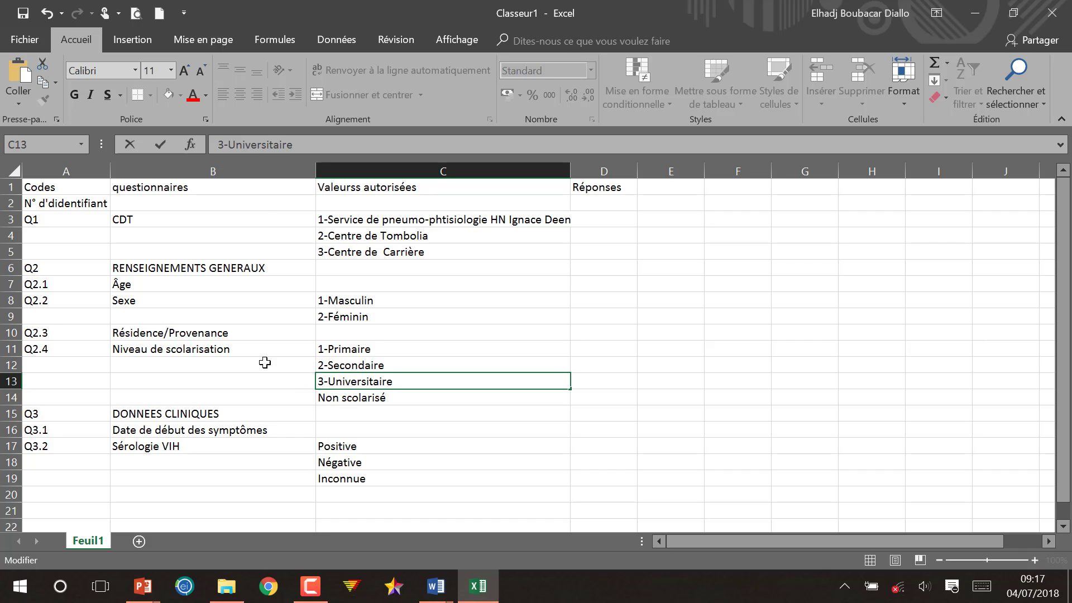
{"action": "double_click", "coordinate": [327, 394]}
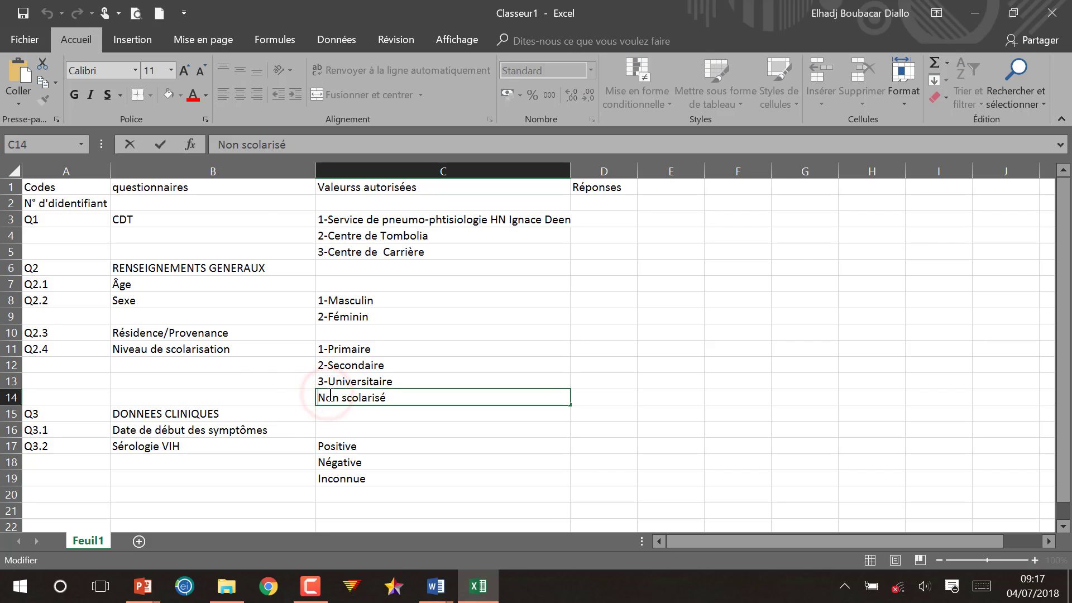
{"action": "type", "text": "4"}
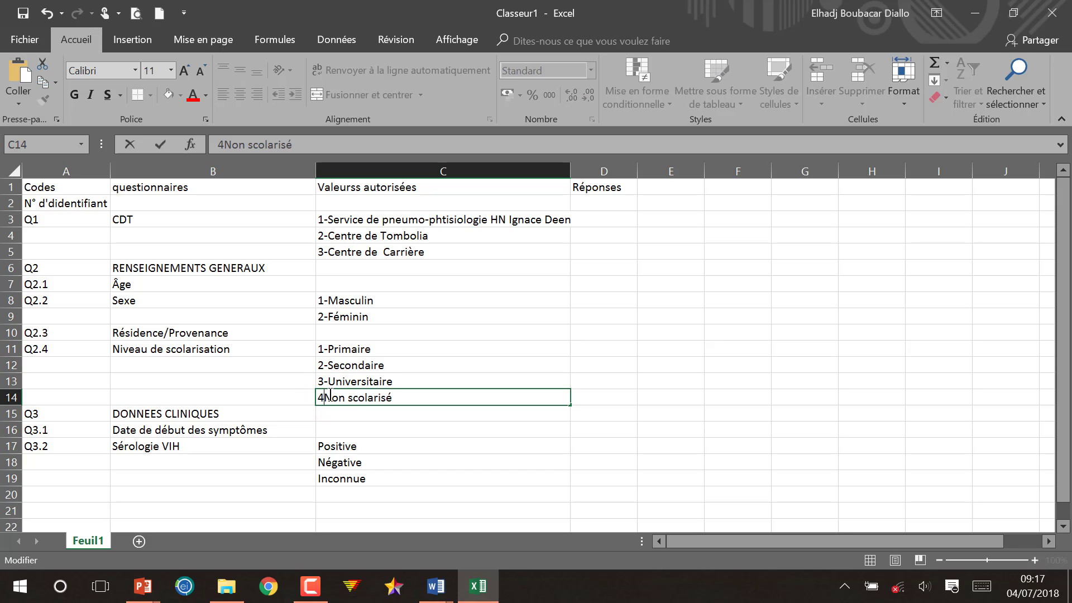
{"action": "type", "text": "-"}
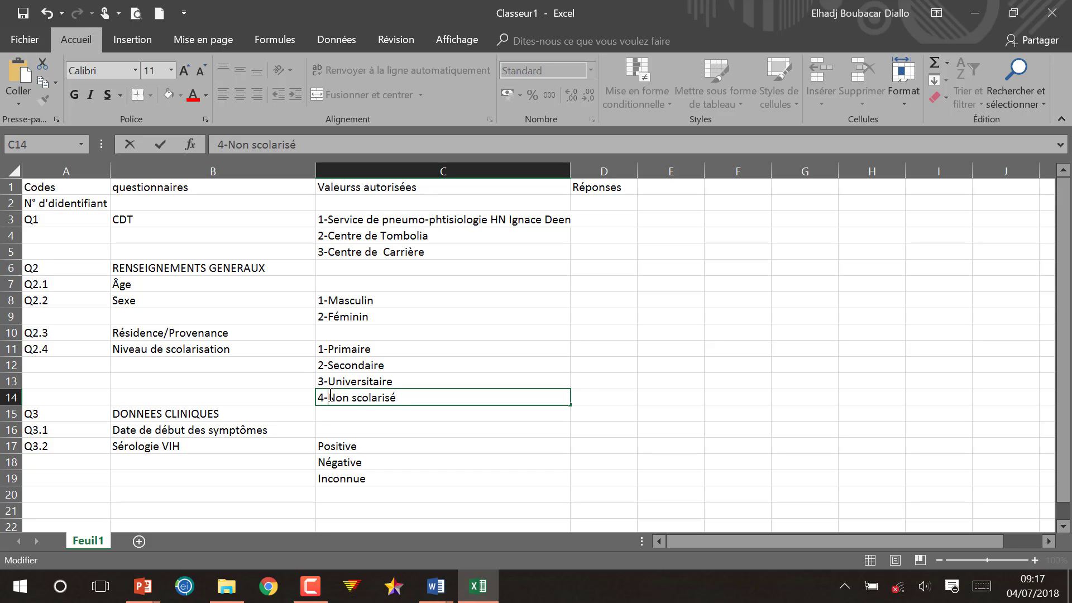
- Number the Sérologie VIH answers in C17 to C19 as "1-Positive", "2-Négative" and "3-Inconnue"
{"action": "left_click", "coordinate": [330, 445]}
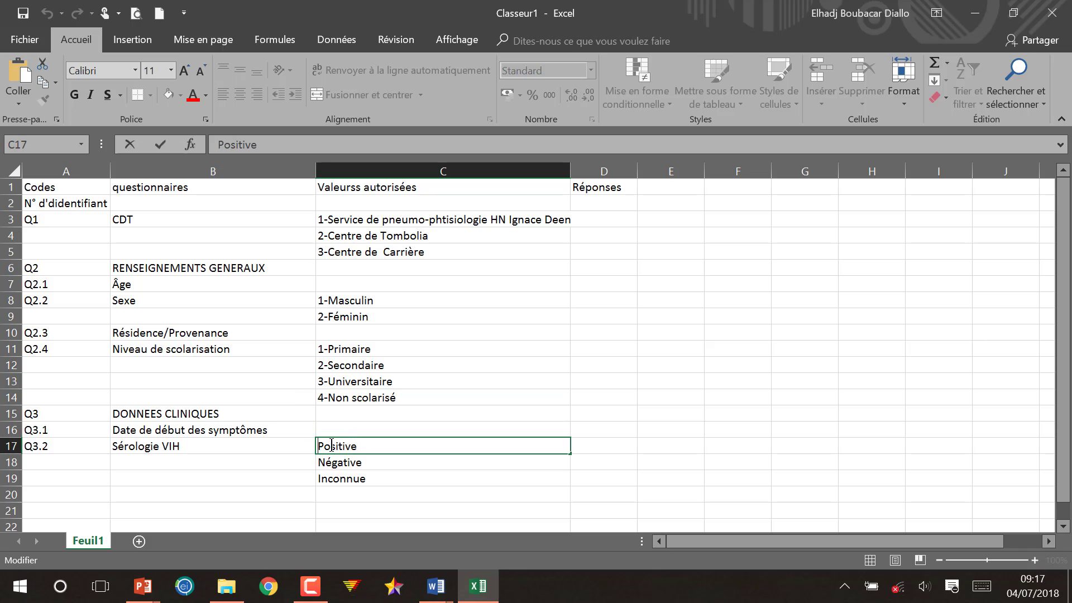
{"action": "type", "text": "1-"}
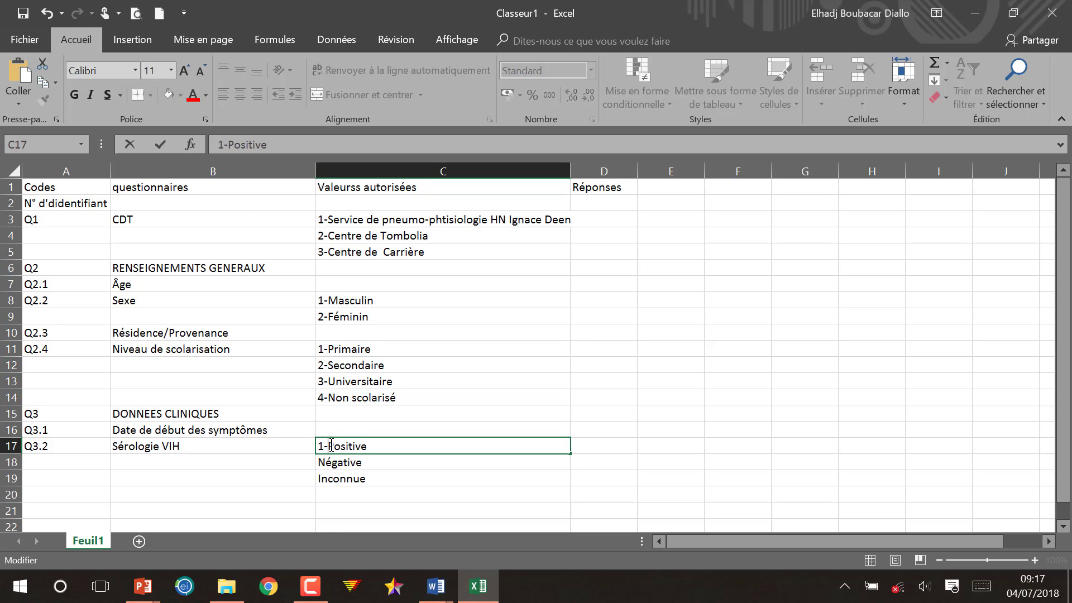
{"action": "double_click", "coordinate": [346, 471]}
{"action": "double_click", "coordinate": [341, 465]}
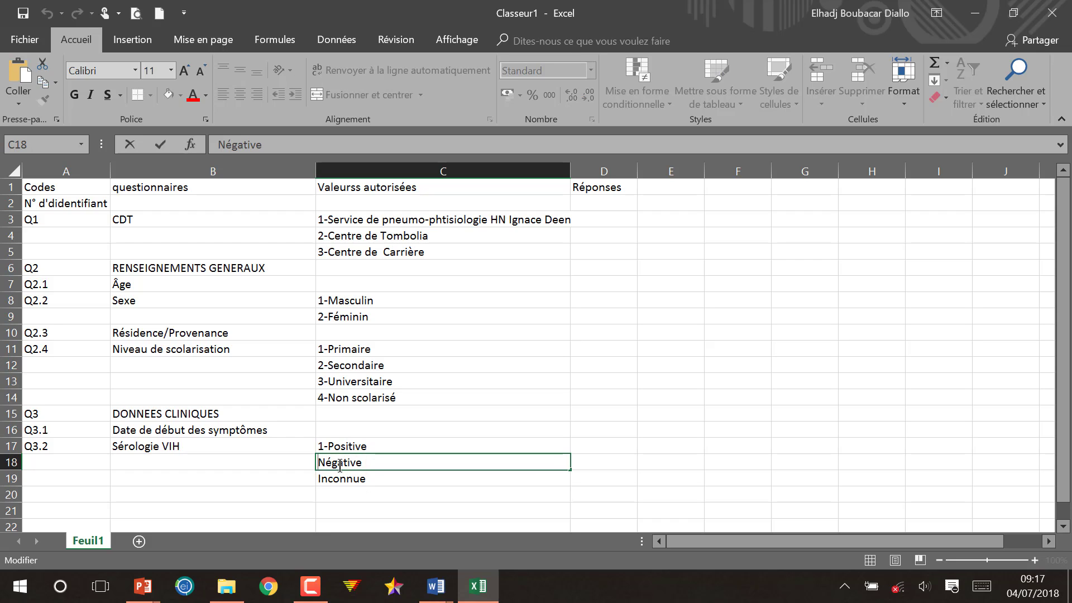
{"action": "type", "text": "2-"}
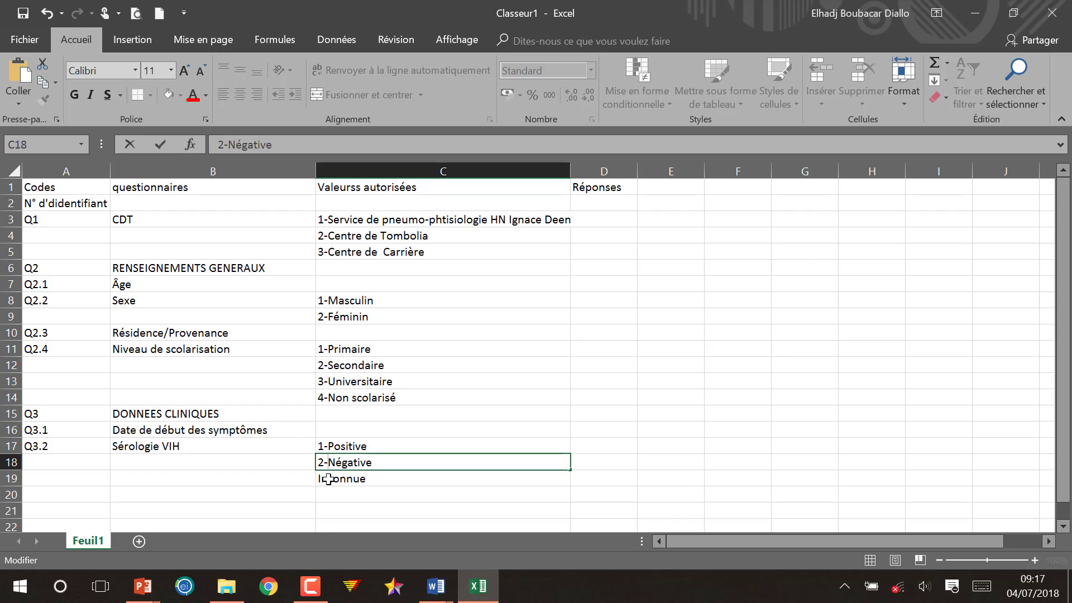
{"action": "double_click", "coordinate": [324, 479]}
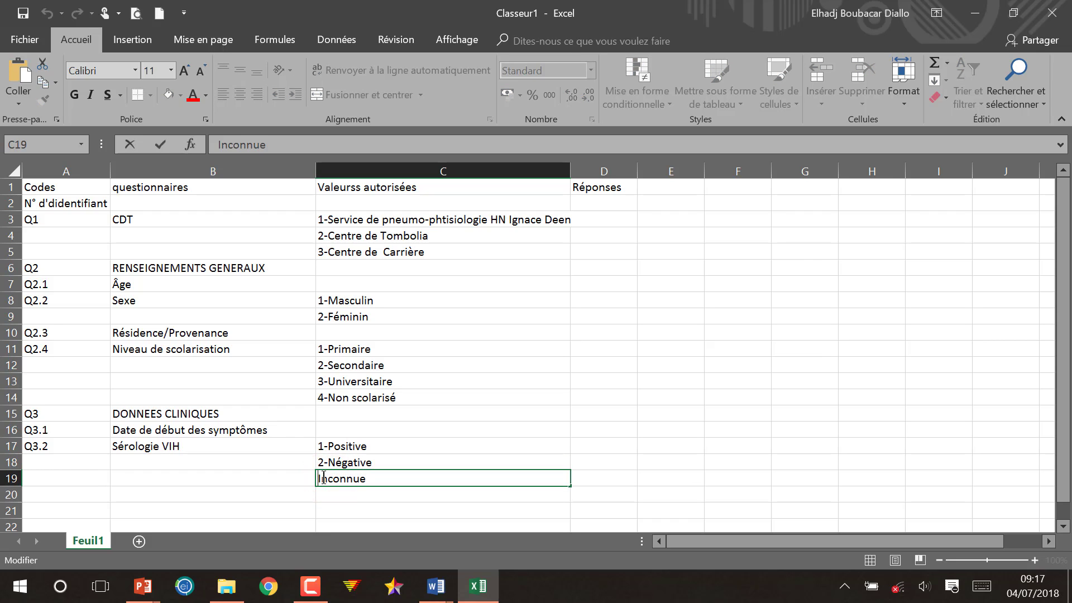
{"action": "type", "text": "3-"}
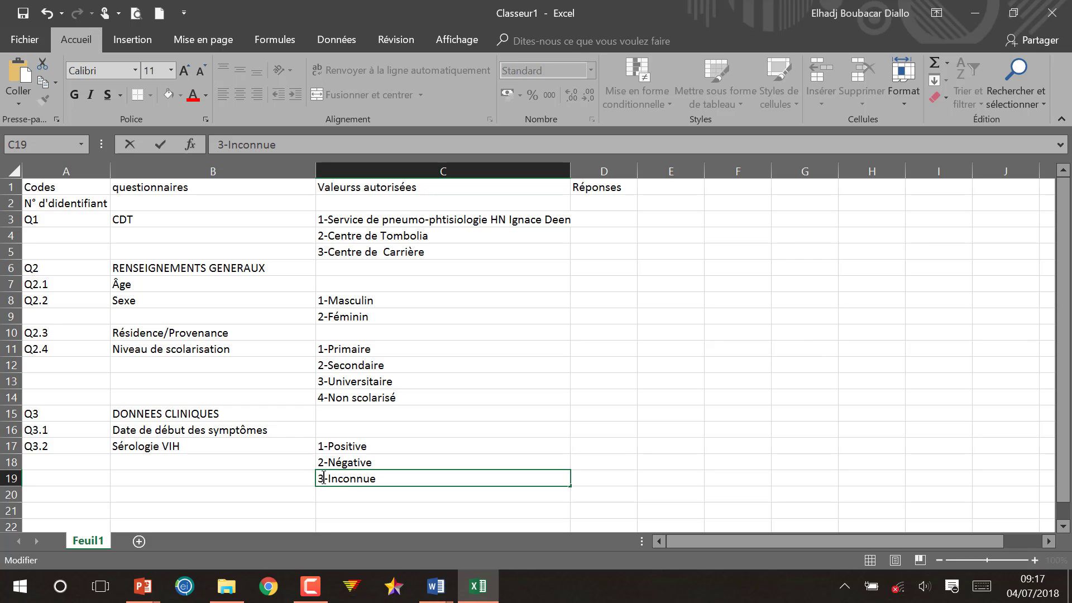
- Autofit the width of column C and enter a vertical bar "|" in the Réponses cell D3
{"action": "double_click", "coordinate": [570, 166]}
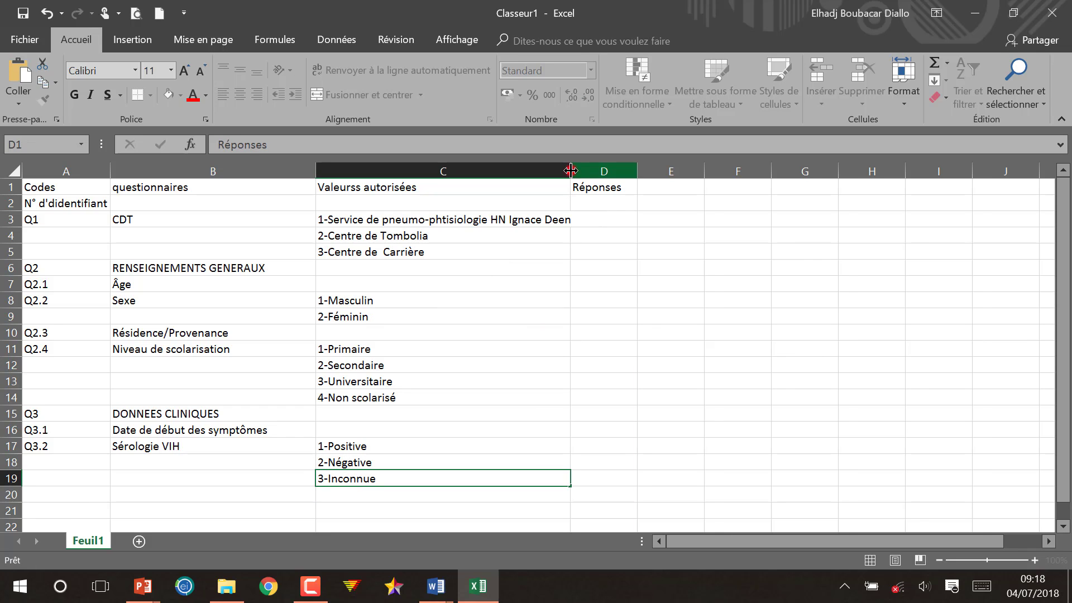
{"action": "left_click", "coordinate": [602, 219]}
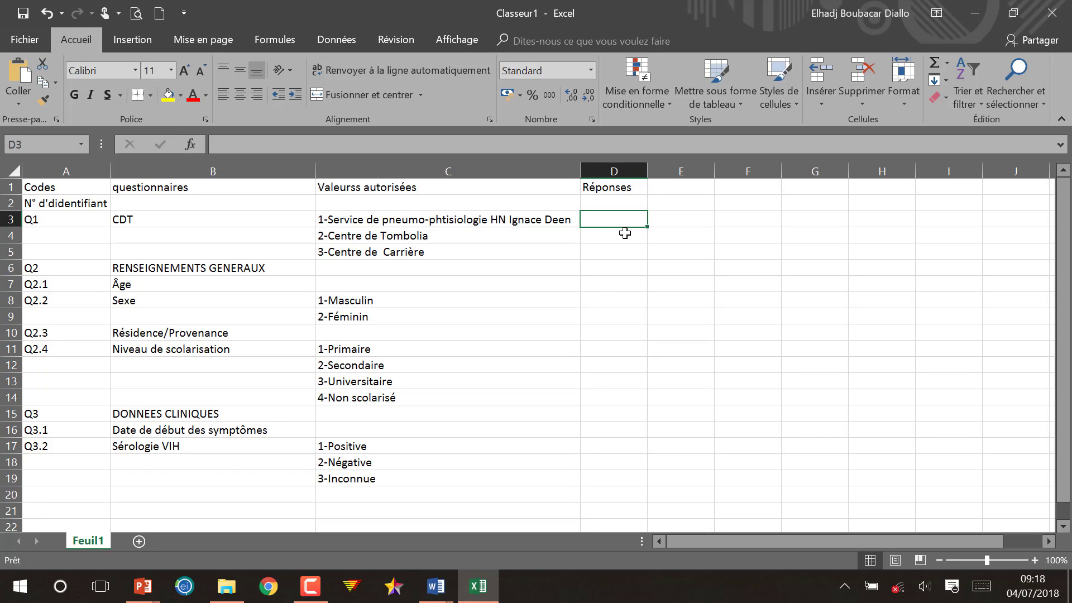
{"action": "type", "text": "|"}
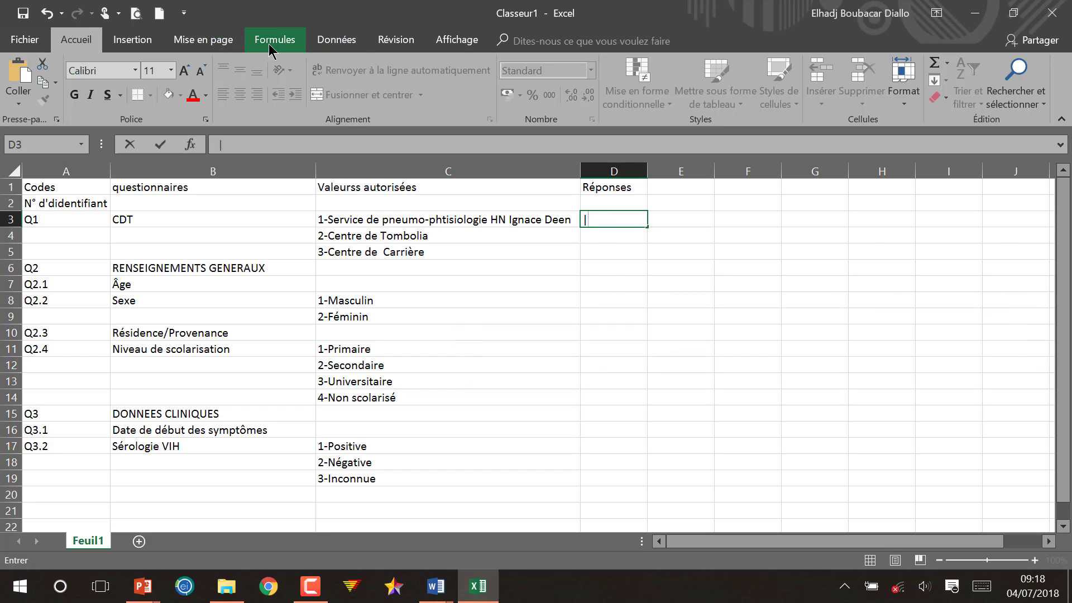
{"action": "left_click", "coordinate": [705, 267]}
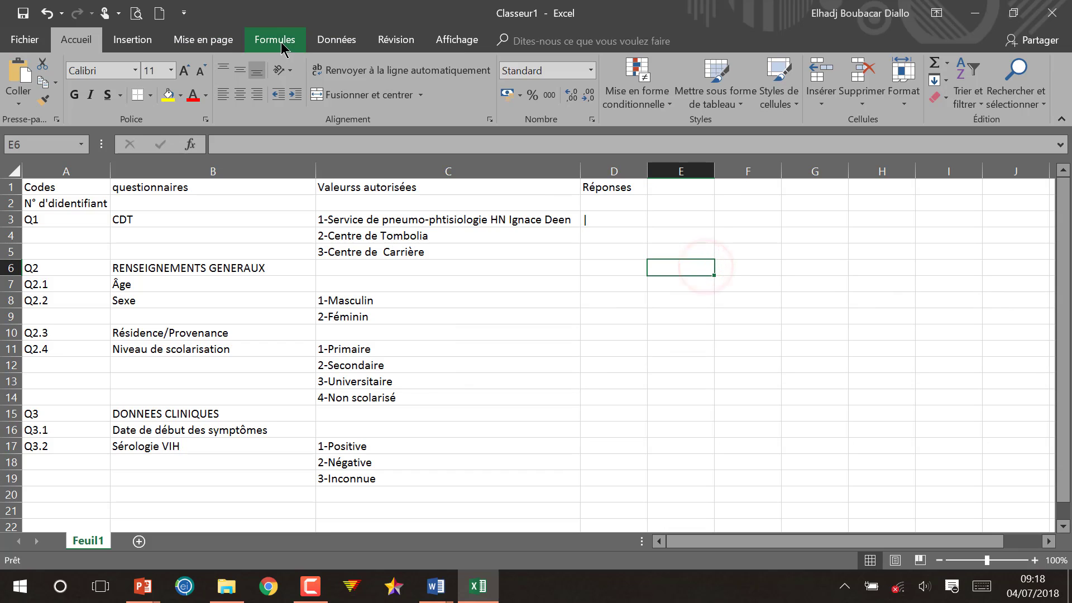
- Try inserting the division slash symbol (character code 2215) in cell E6
{"action": "left_click", "coordinate": [114, 39]}
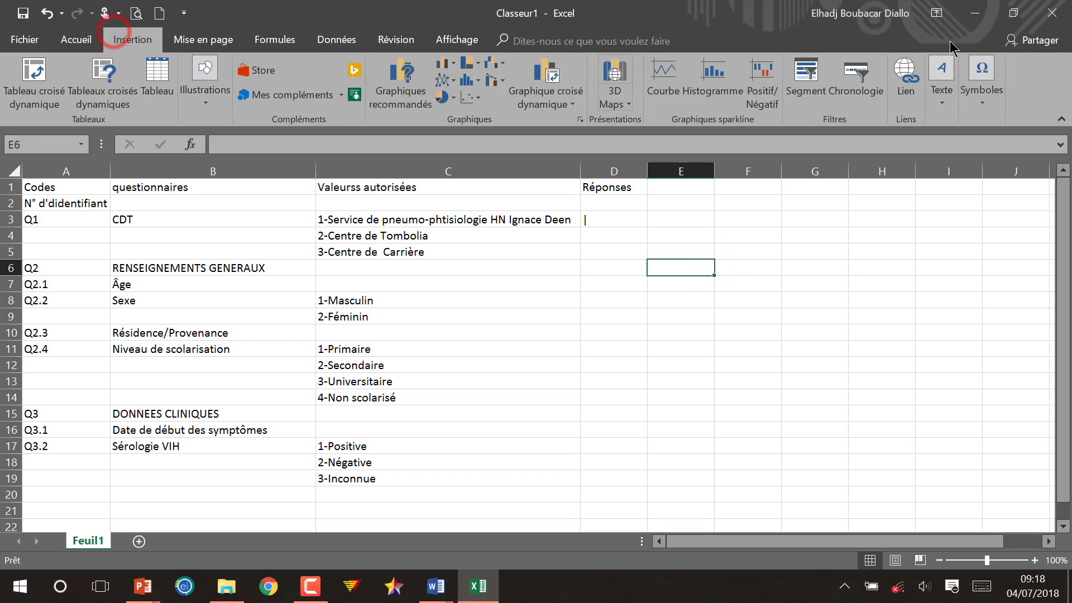
{"action": "left_click", "coordinate": [974, 102]}
{"action": "left_click", "coordinate": [1025, 148]}
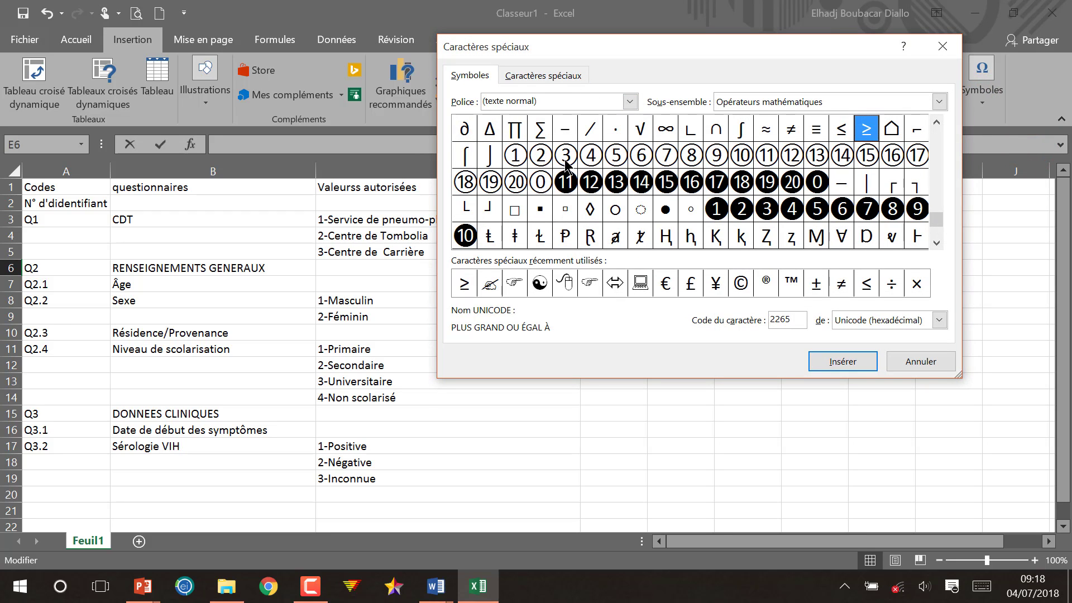
{"action": "left_click", "coordinate": [588, 126]}
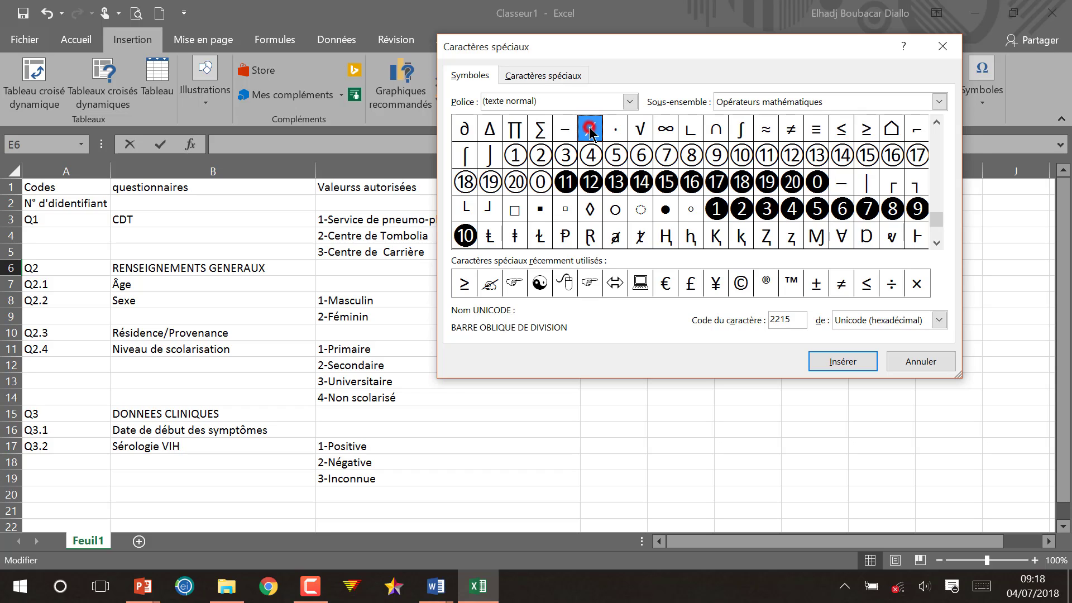
{"action": "left_click", "coordinate": [840, 362]}
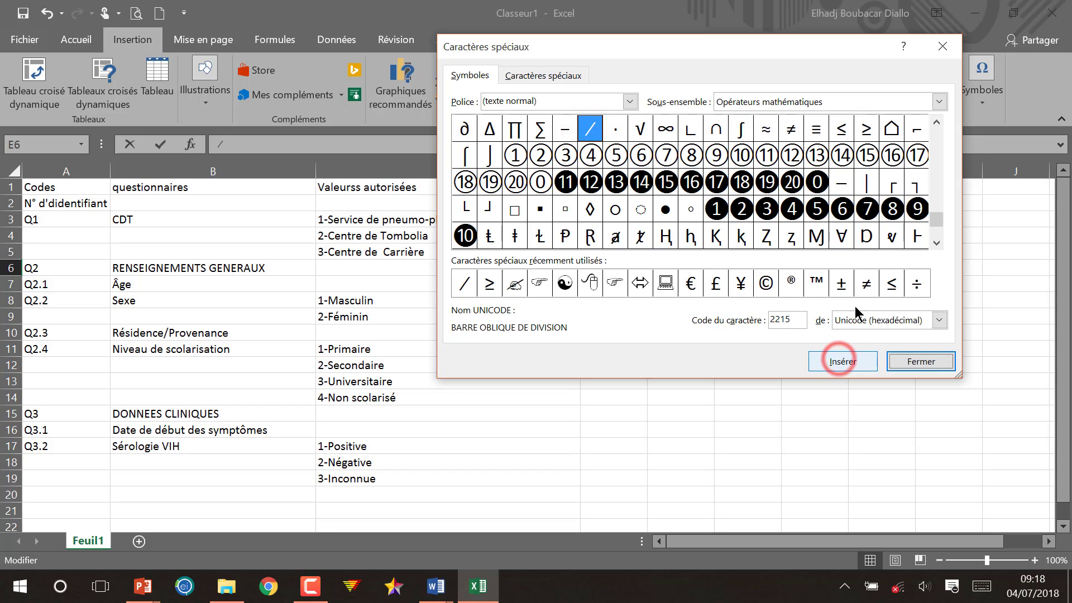
{"action": "left_click", "coordinate": [948, 47]}
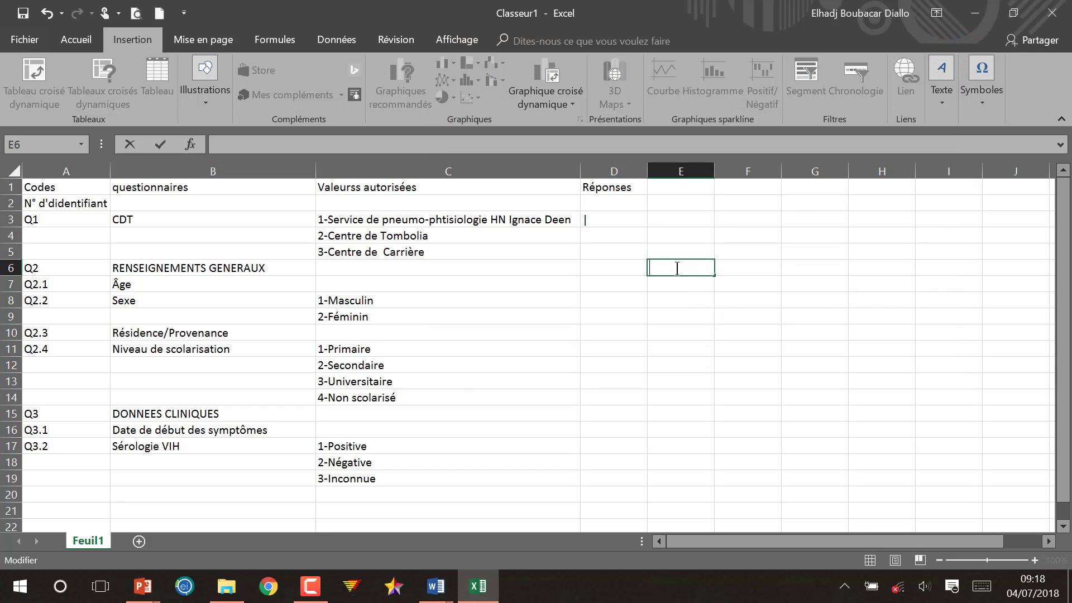
- Complete the response box for the CDT question in D3 as "|___|"
{"action": "left_click", "coordinate": [607, 222]}
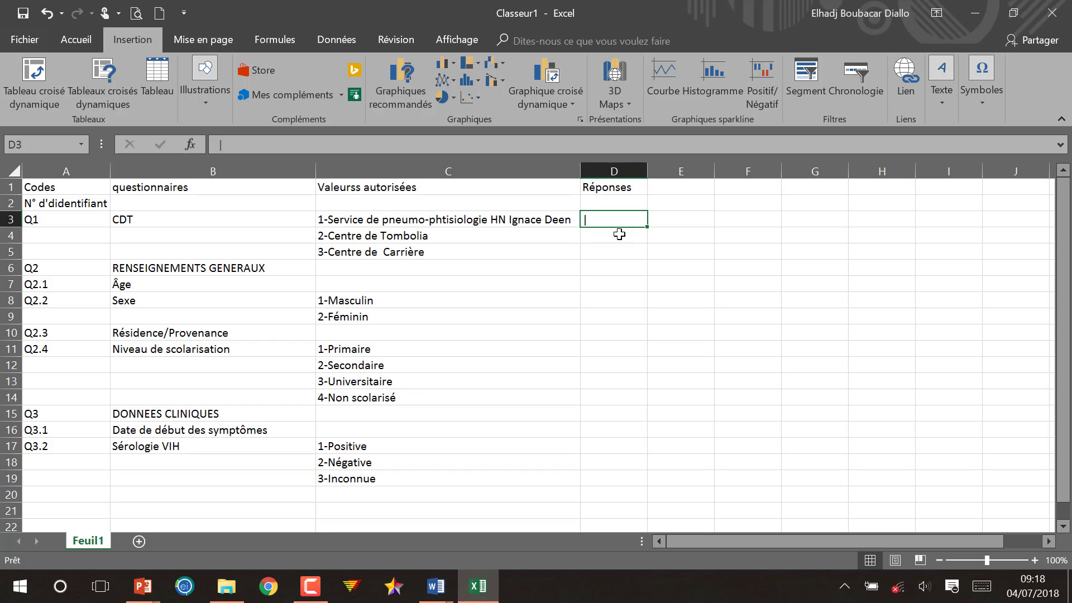
{"action": "type", "text": "_"}
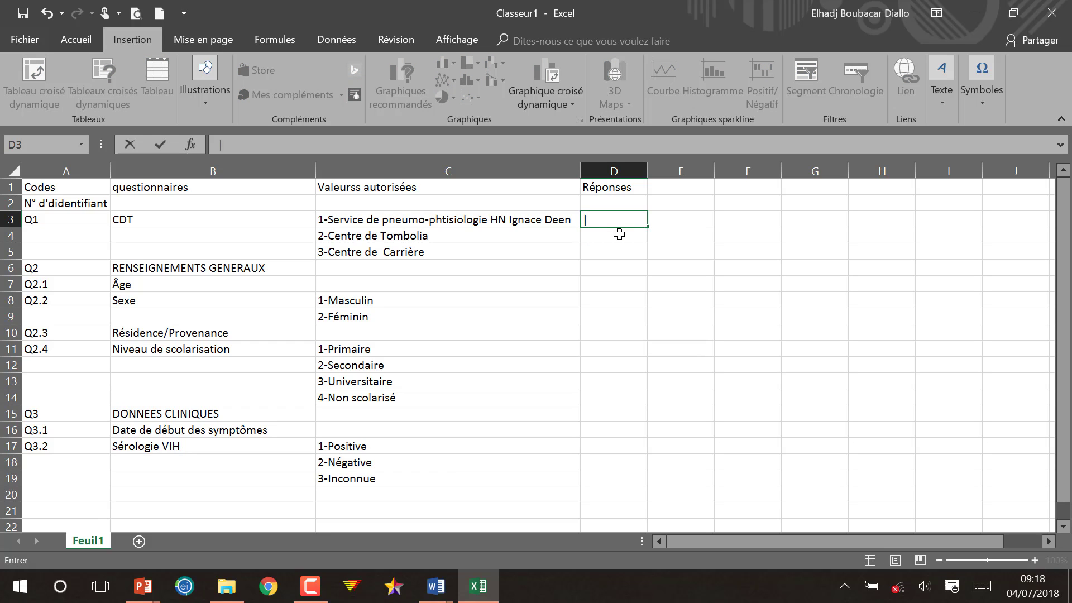
{"action": "type", "text": "8"}
{"action": "left_click", "coordinate": [613, 238]}
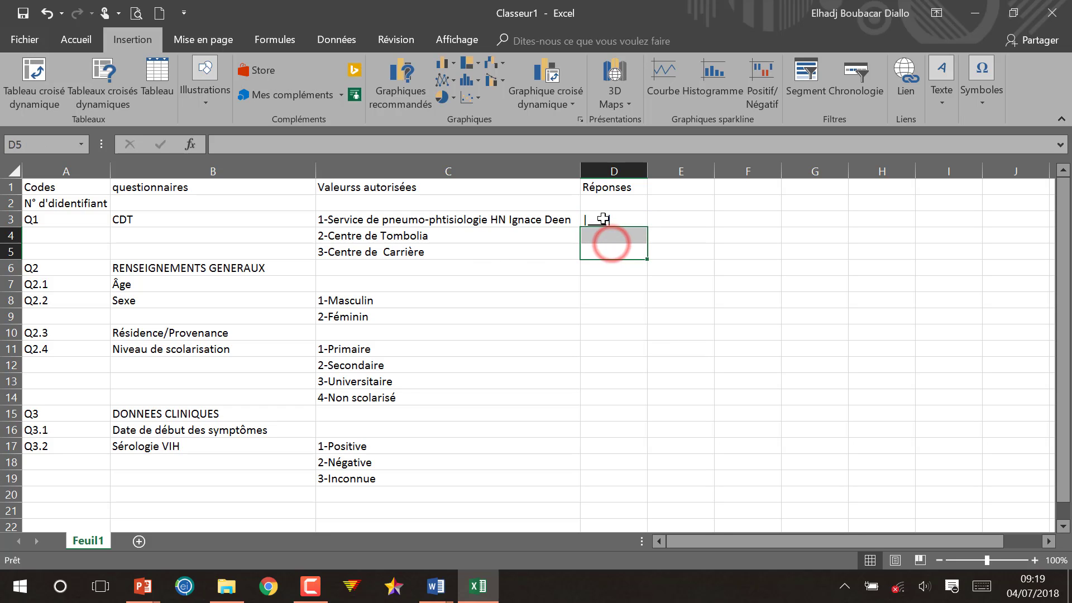
- Copy the response box from D3 to the Sexe question in D8
{"action": "left_click", "coordinate": [603, 219]}
{"action": "key", "text": "ctrl+c"}
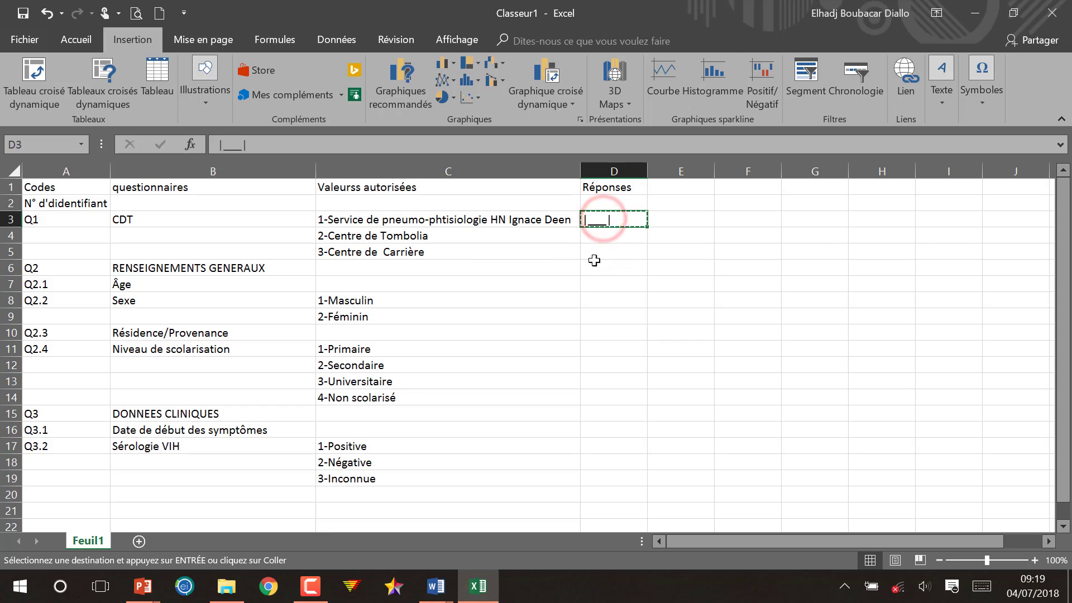
{"action": "left_click", "coordinate": [599, 297]}
{"action": "key", "text": "ctrl+v"}
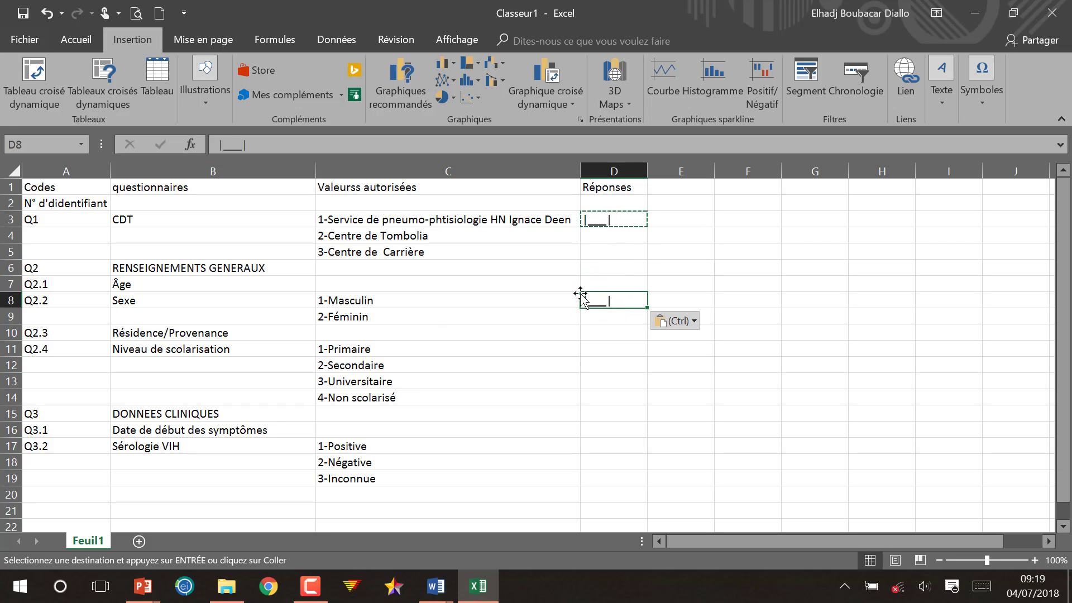
- Copy the response box from D8 to the Niveau de scolarisation row in D11 and the Sérologie VIH row in D17
{"action": "left_click", "coordinate": [616, 337]}
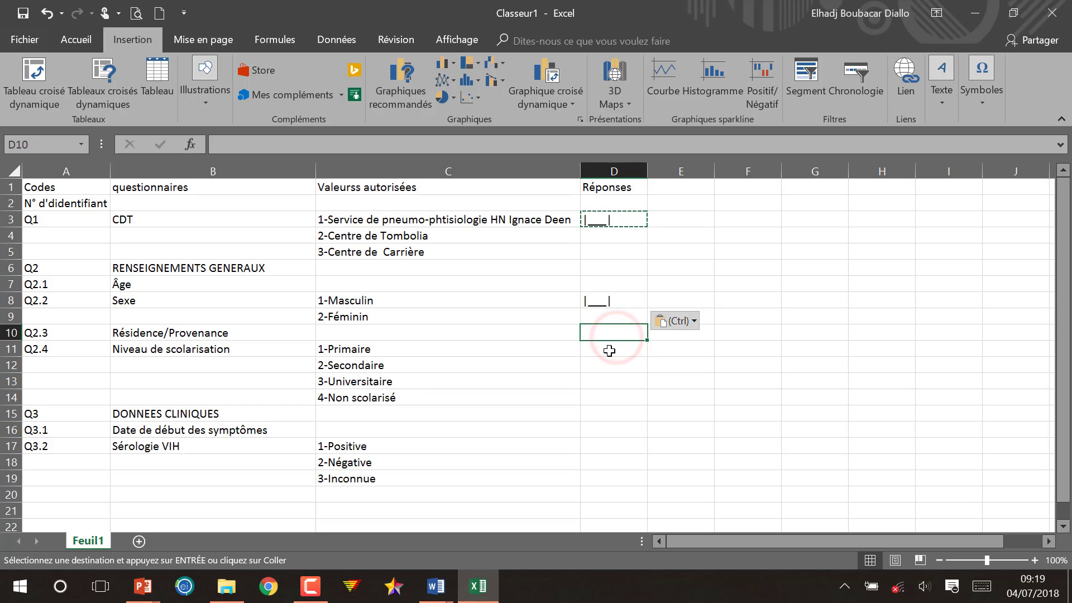
{"action": "double_click", "coordinate": [608, 350]}
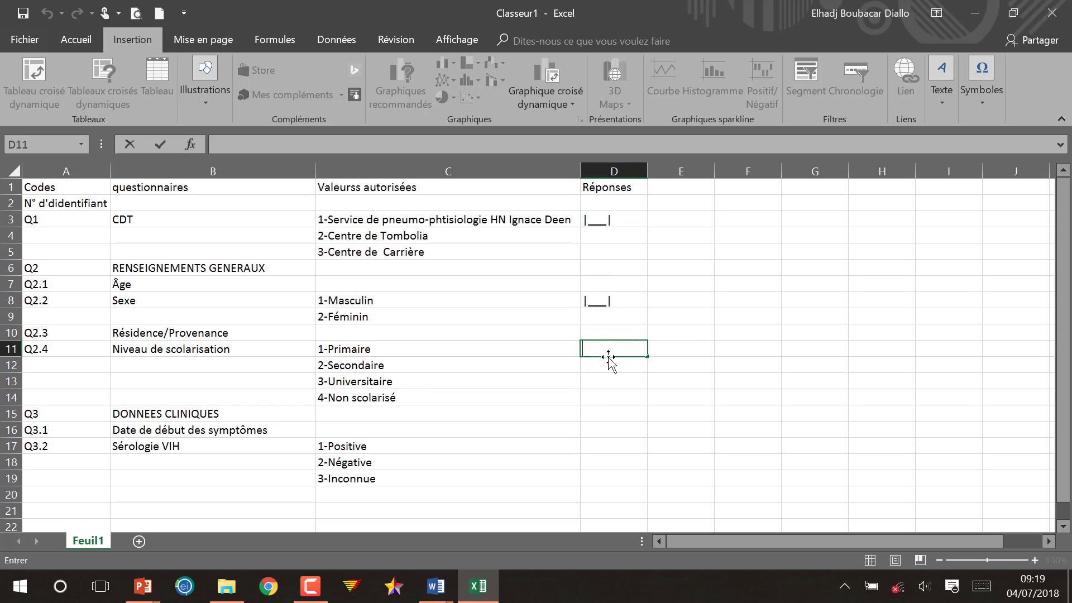
{"action": "left_click", "coordinate": [602, 301]}
{"action": "key", "text": "ctrl+c"}
{"action": "left_click", "coordinate": [602, 356]}
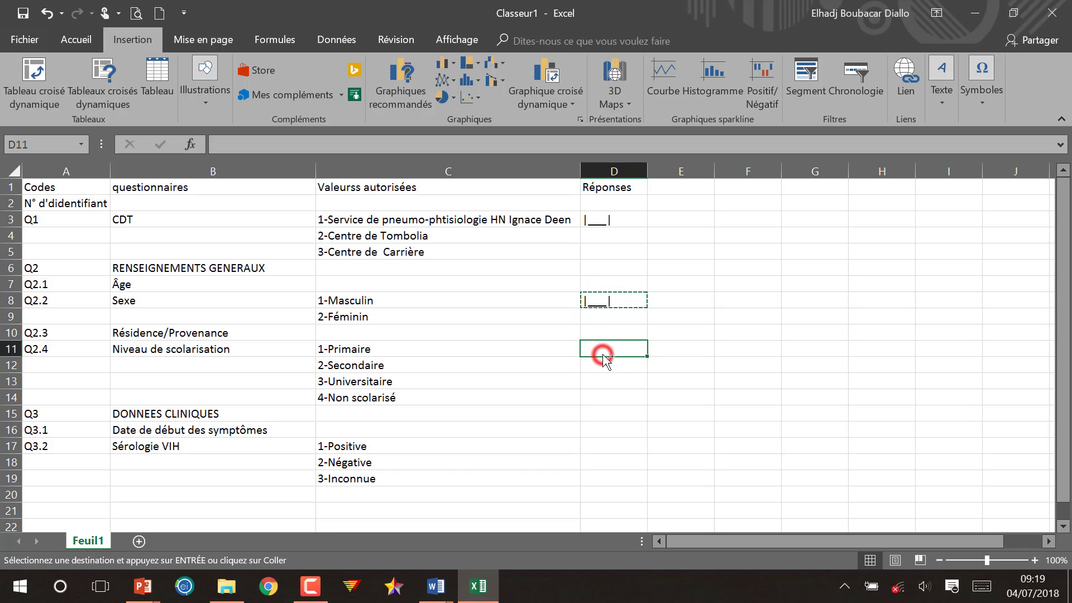
{"action": "key", "text": "ctrl+v"}
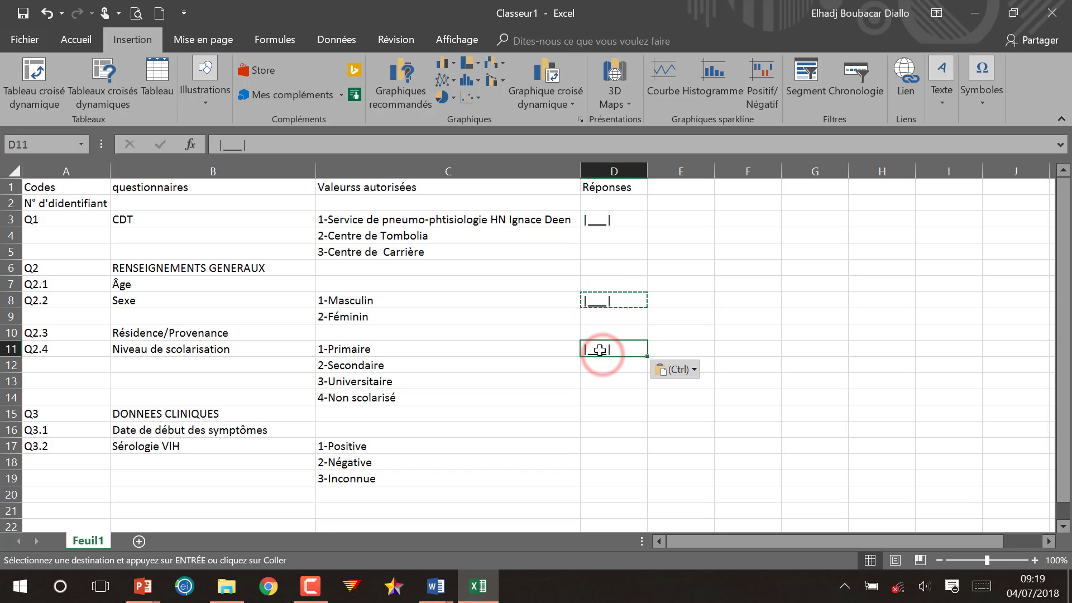
{"action": "left_click", "coordinate": [603, 446]}
{"action": "key", "text": "ctrl+v"}
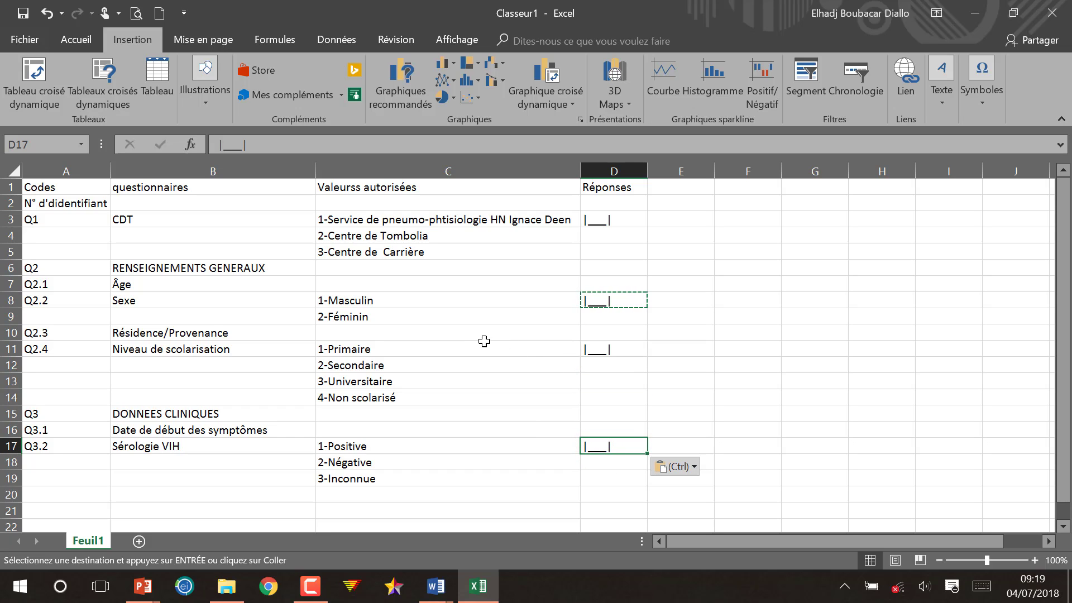
- Create a table from the range A1:D19, marking it as having headers
{"action": "left_click", "coordinate": [336, 219]}
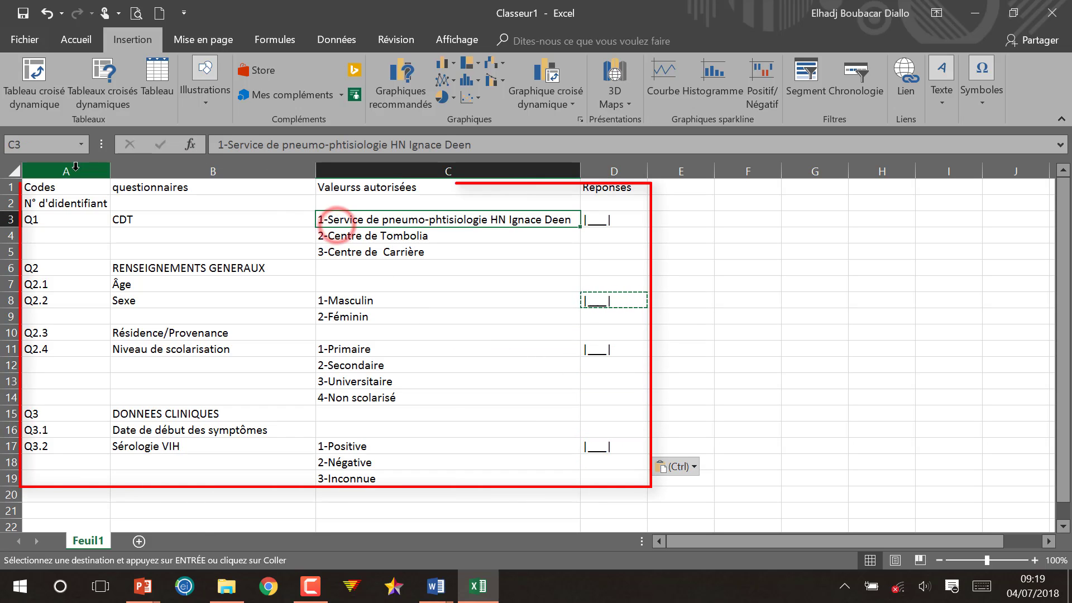
{"action": "left_click_drag", "start_coordinate": [35, 189], "coordinate": [629, 463]}
{"action": "left_click", "coordinate": [788, 398]}
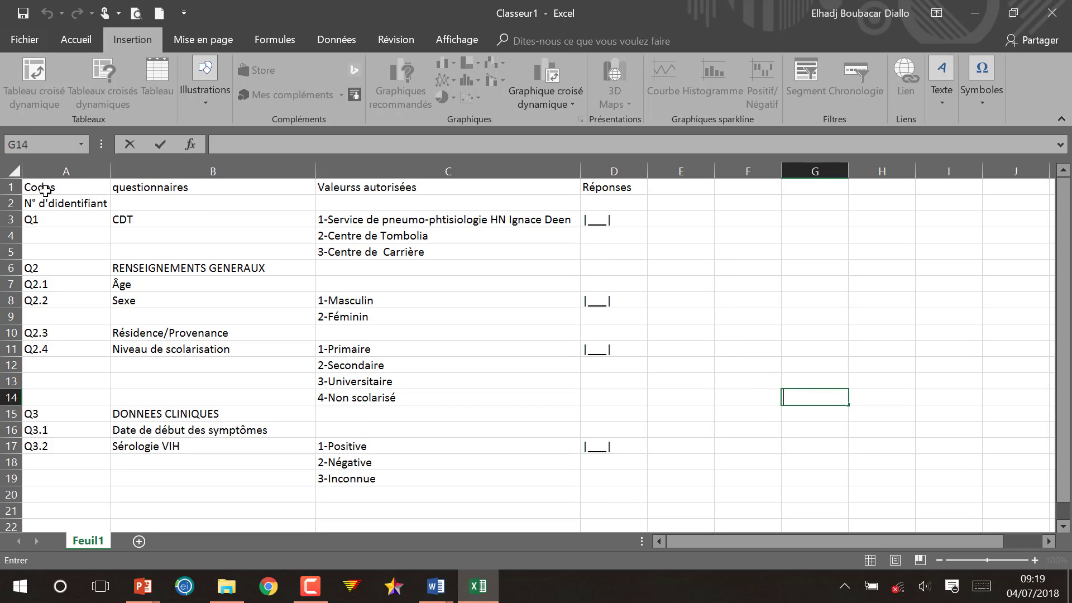
{"action": "left_click_drag", "start_coordinate": [46, 190], "coordinate": [607, 476]}
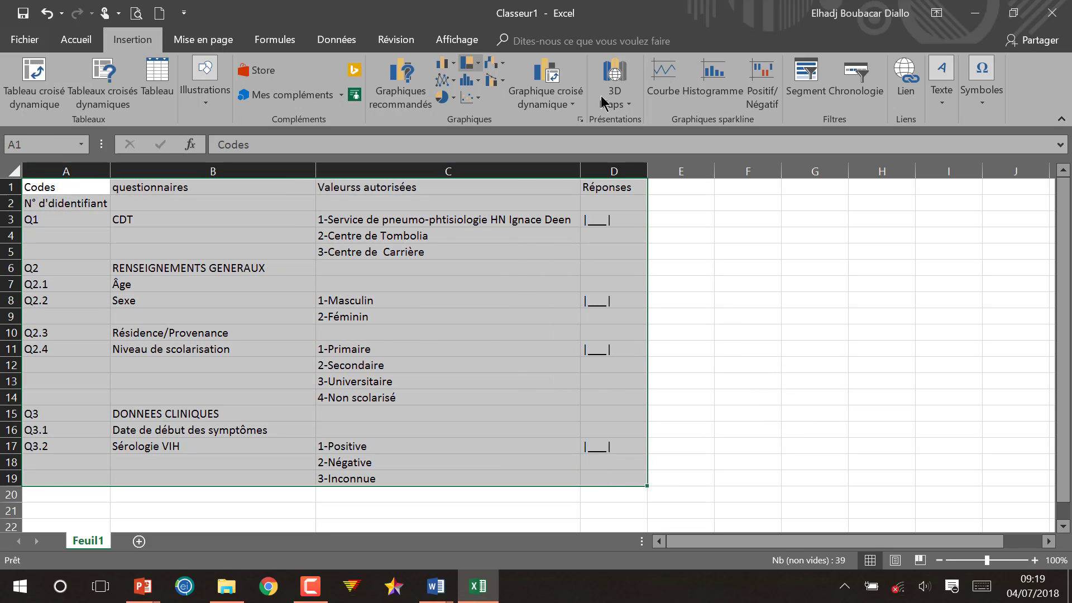
{"action": "left_click", "coordinate": [158, 84]}
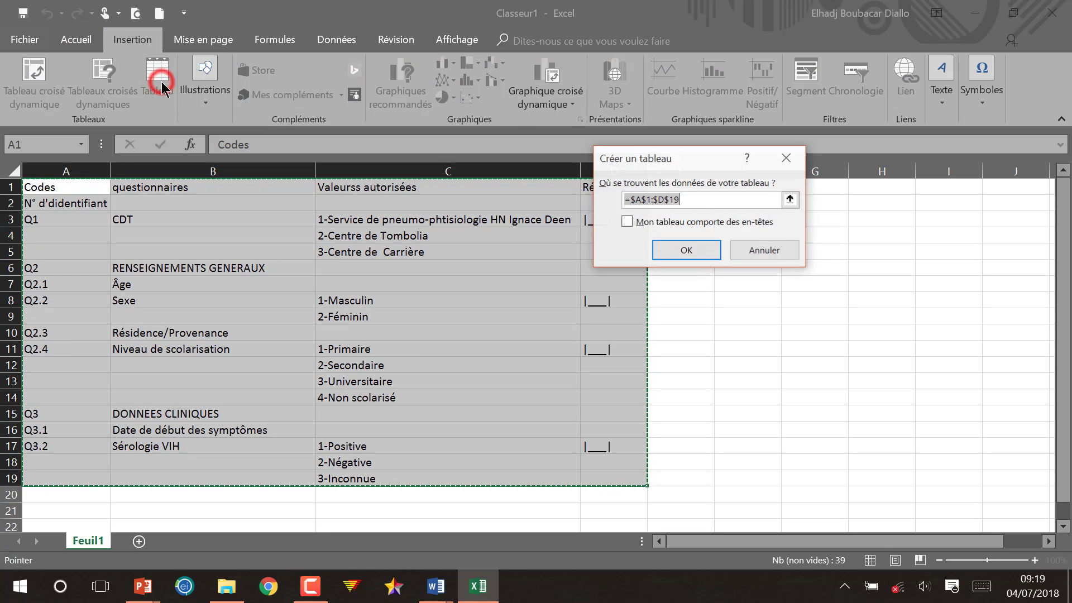
{"action": "left_click", "coordinate": [626, 222]}
{"action": "left_click", "coordinate": [671, 250]}
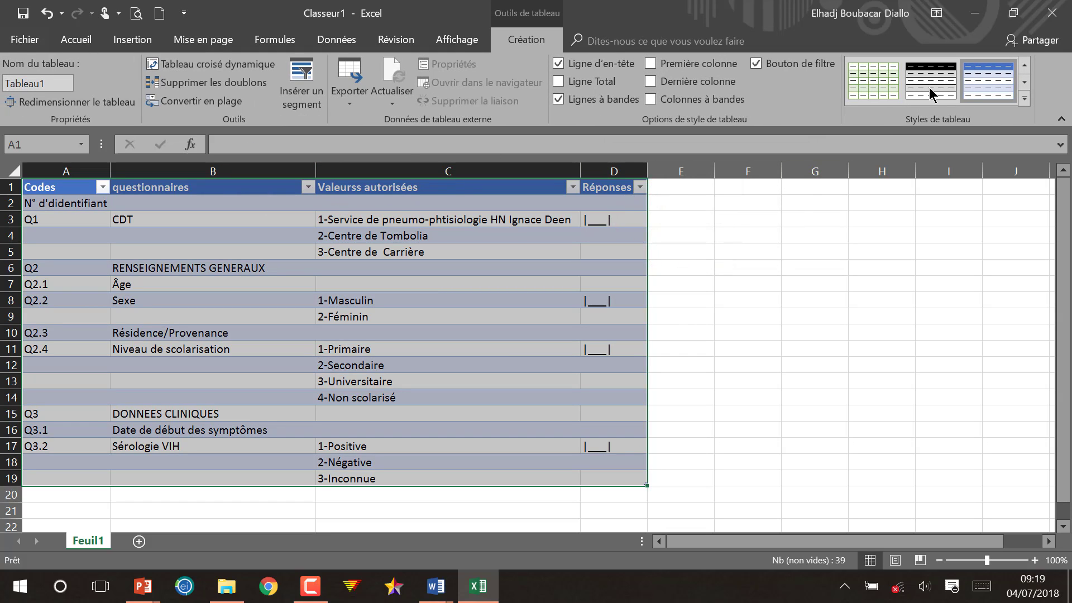
- Apply the medium table style with a black header and black gridlines, and turn off the banded rows
{"action": "left_click", "coordinate": [1024, 98]}
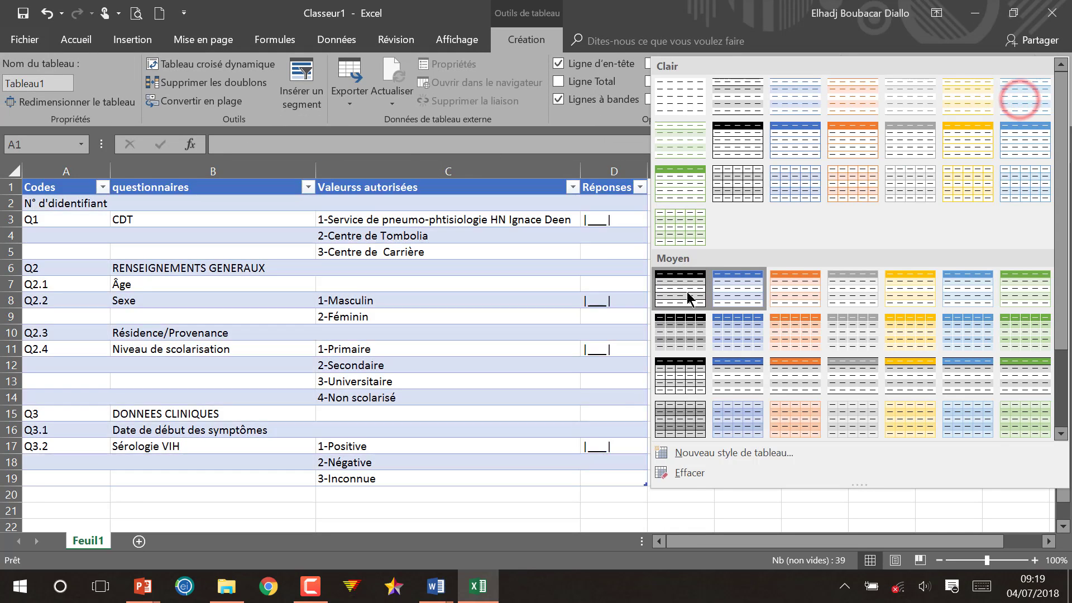
{"action": "left_click", "coordinate": [673, 383]}
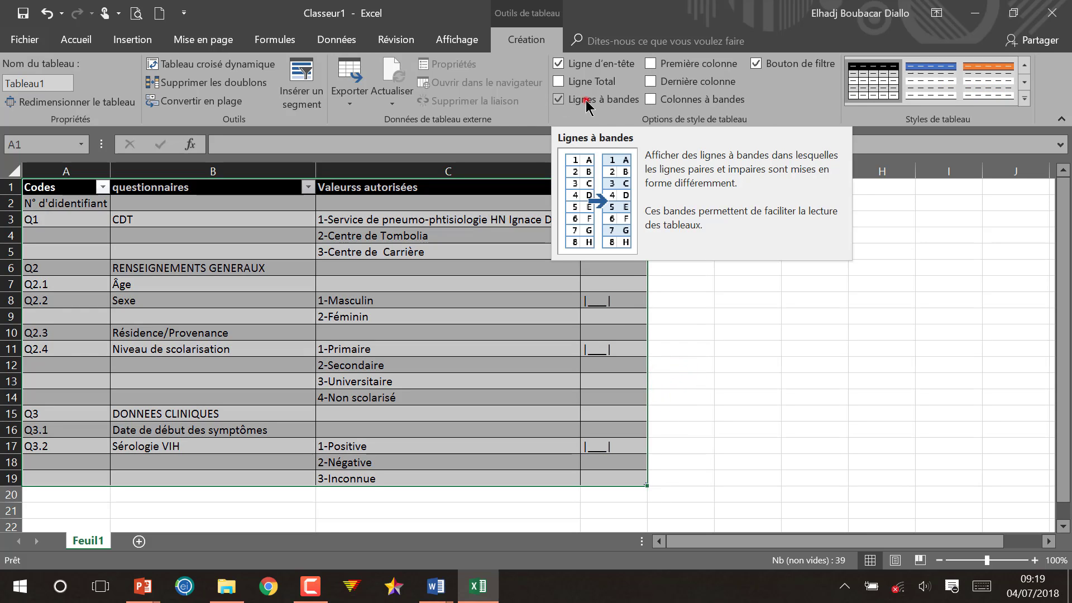
{"action": "left_click", "coordinate": [586, 101]}
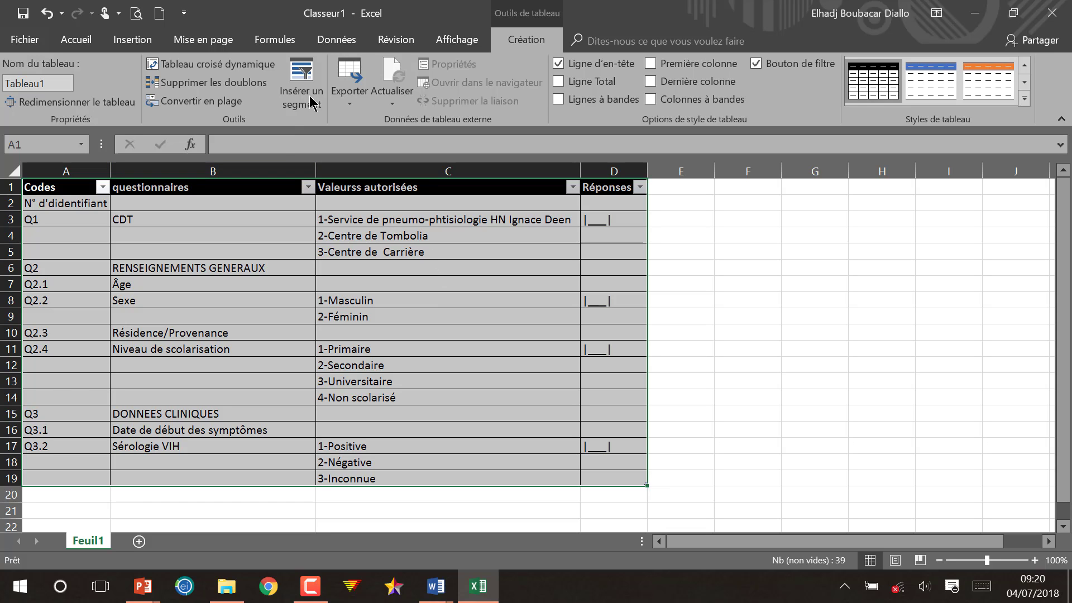
- Convert the questionnaire table to a normal range
{"action": "left_click", "coordinate": [206, 102]}
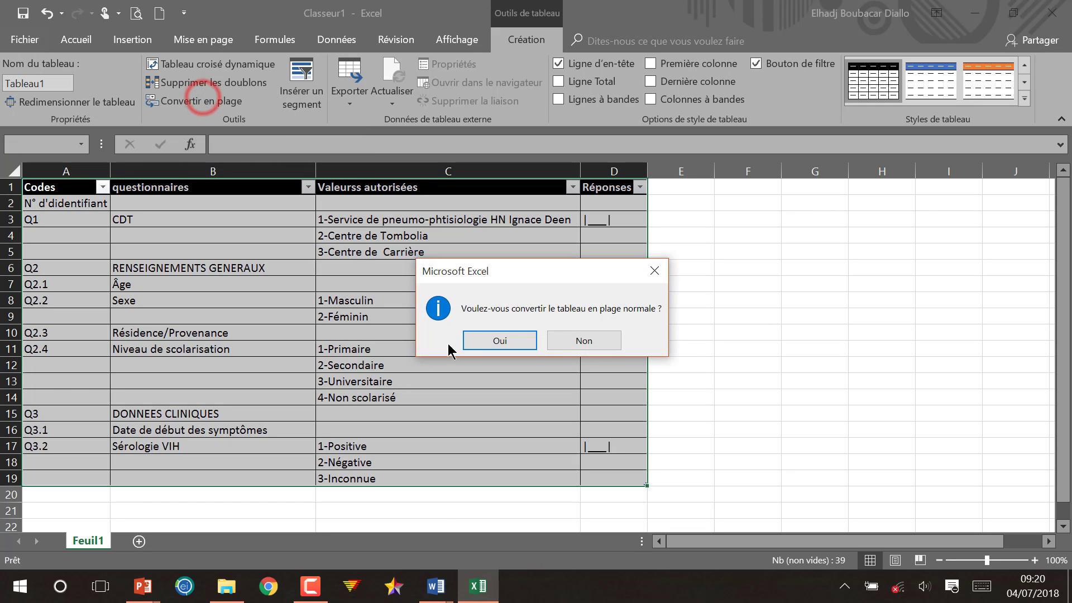
{"action": "left_click", "coordinate": [483, 339]}
{"action": "left_click", "coordinate": [281, 270]}
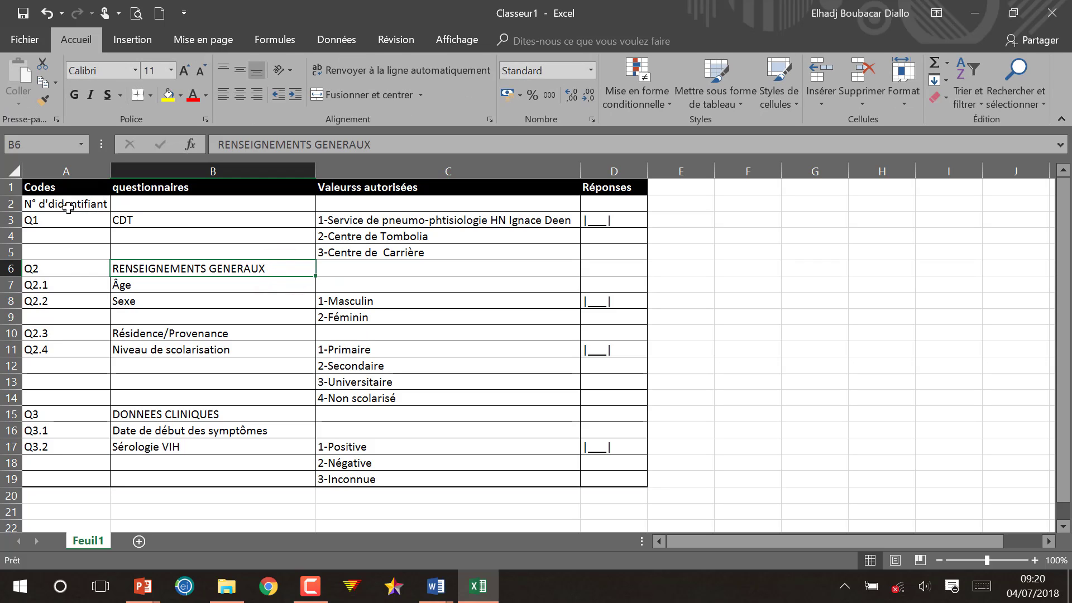
- Make the section heading rows bold: row 6 RENSEIGNEMENTS GENERAUX and row 15 DONNEES CLINIQUES
{"action": "left_click", "coordinate": [51, 222]}
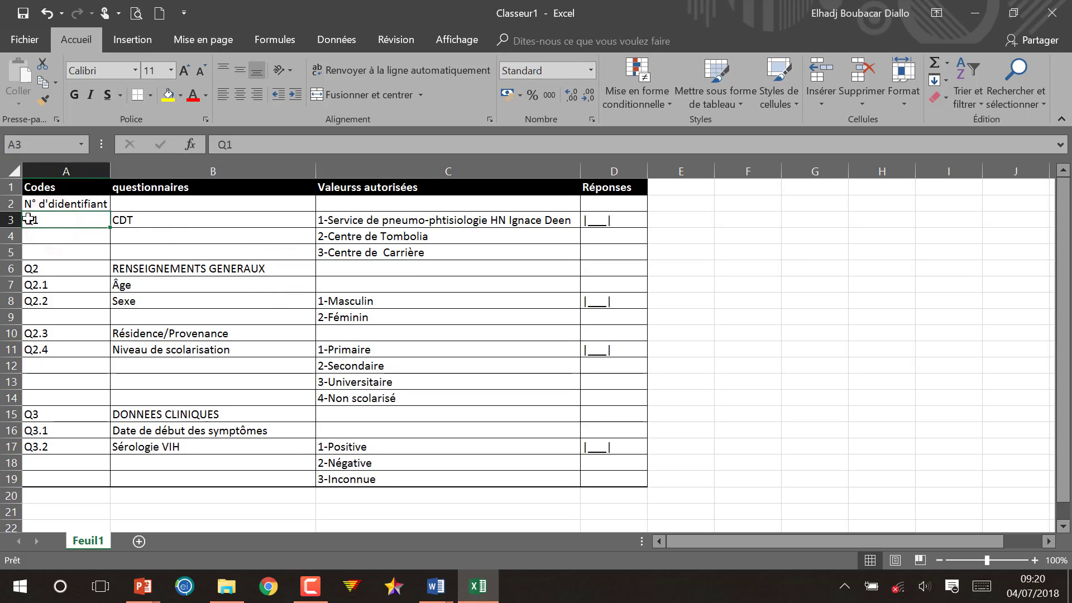
{"action": "left_click", "coordinate": [36, 268]}
{"action": "left_click", "coordinate": [8, 268]}
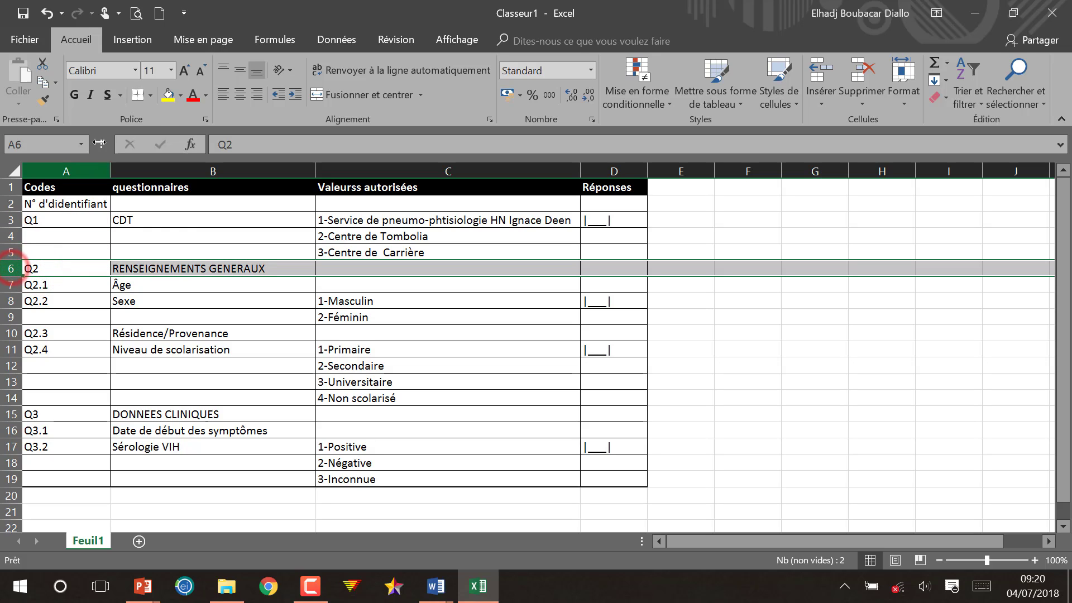
{"action": "left_click", "coordinate": [75, 95]}
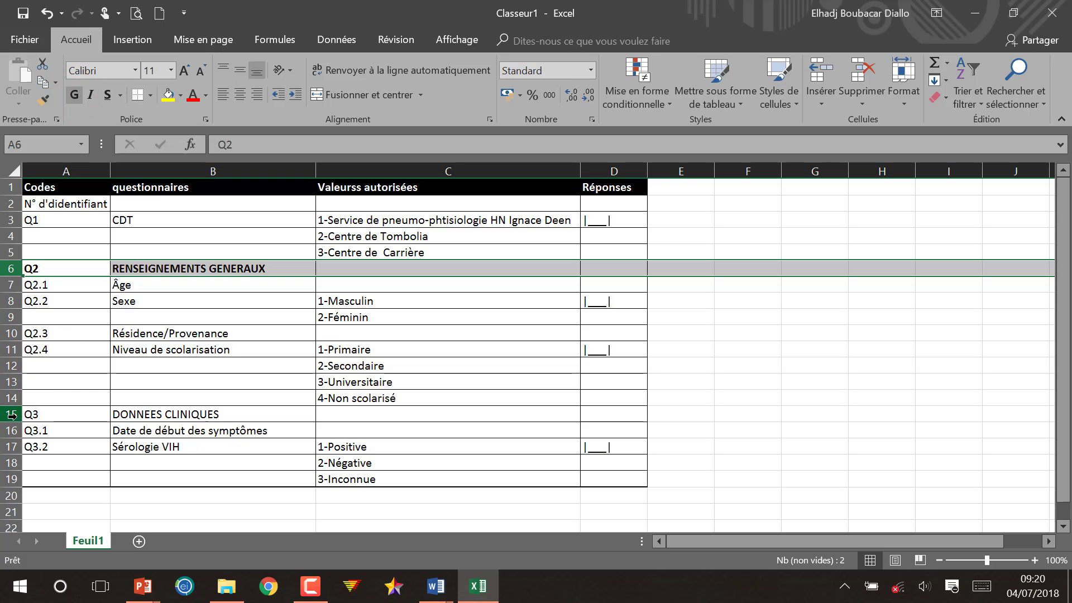
{"action": "left_click", "coordinate": [10, 414]}
{"action": "left_click", "coordinate": [74, 95]}
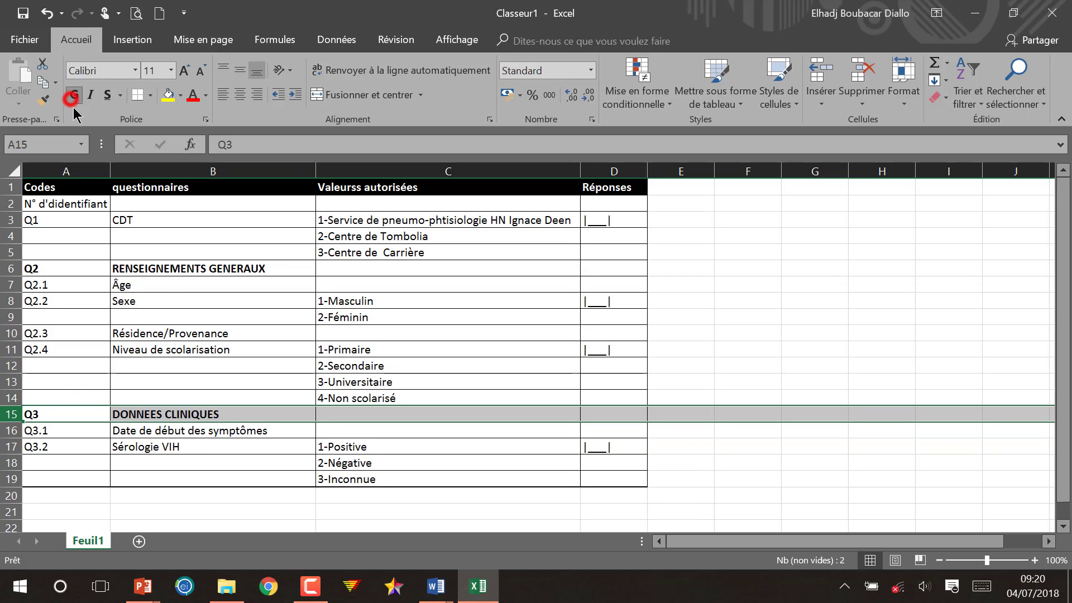
- Make the Q1 code and its CDT label in A3:B3 bold
{"action": "left_click", "coordinate": [170, 217]}
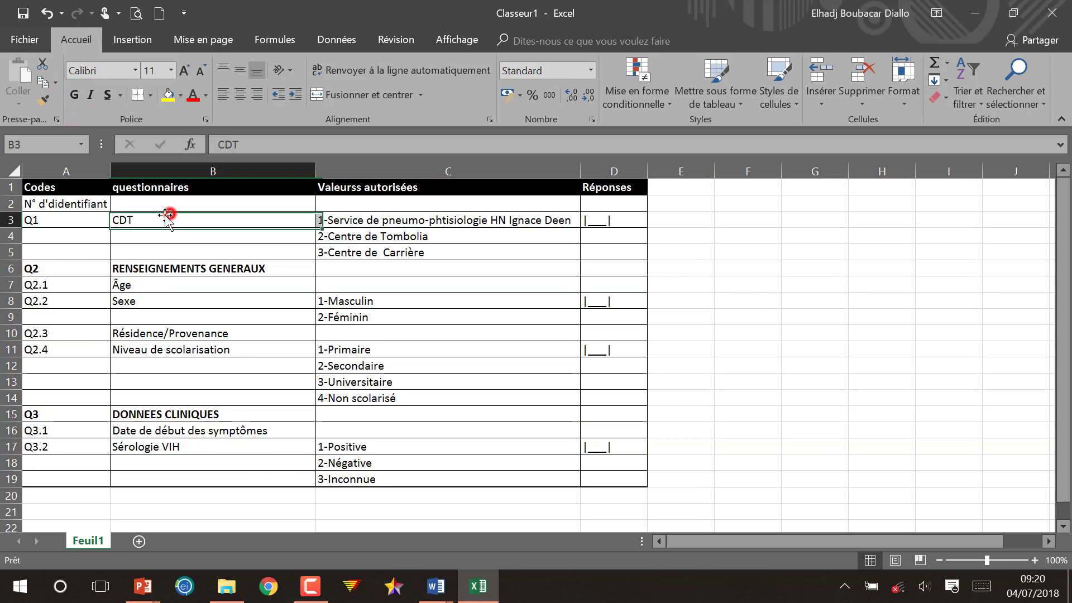
{"action": "left_click", "coordinate": [9, 220]}
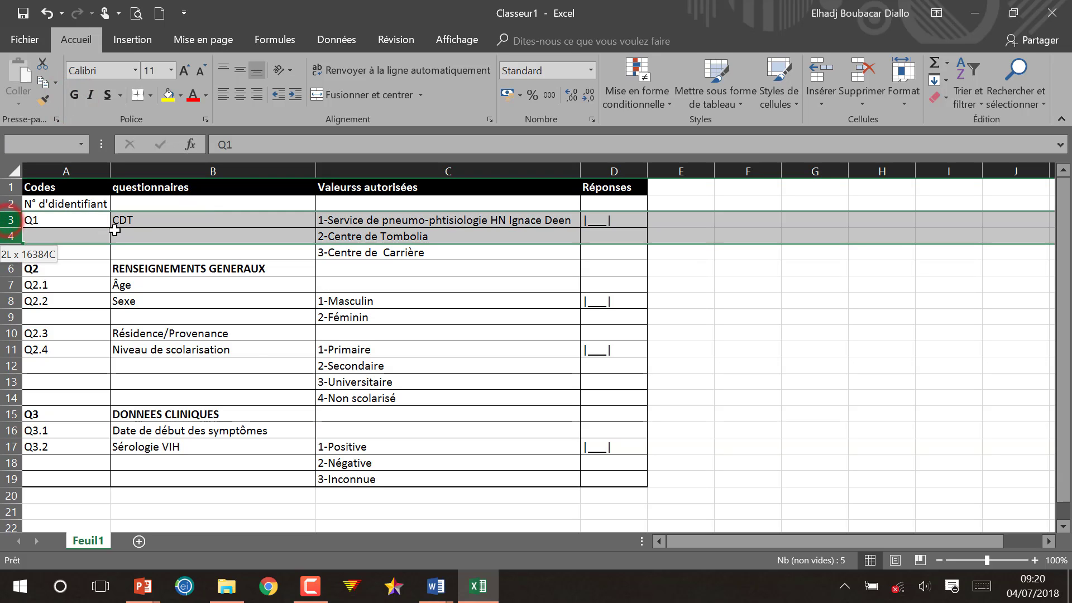
{"action": "left_click", "coordinate": [131, 231]}
{"action": "left_click", "coordinate": [113, 221]}
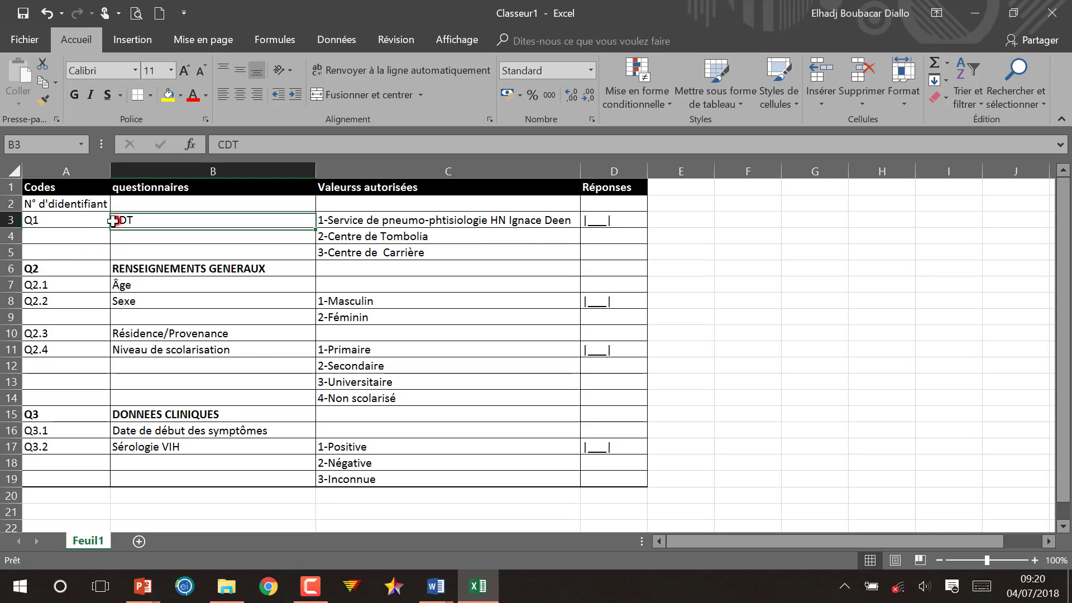
{"action": "left_click", "coordinate": [81, 221]}
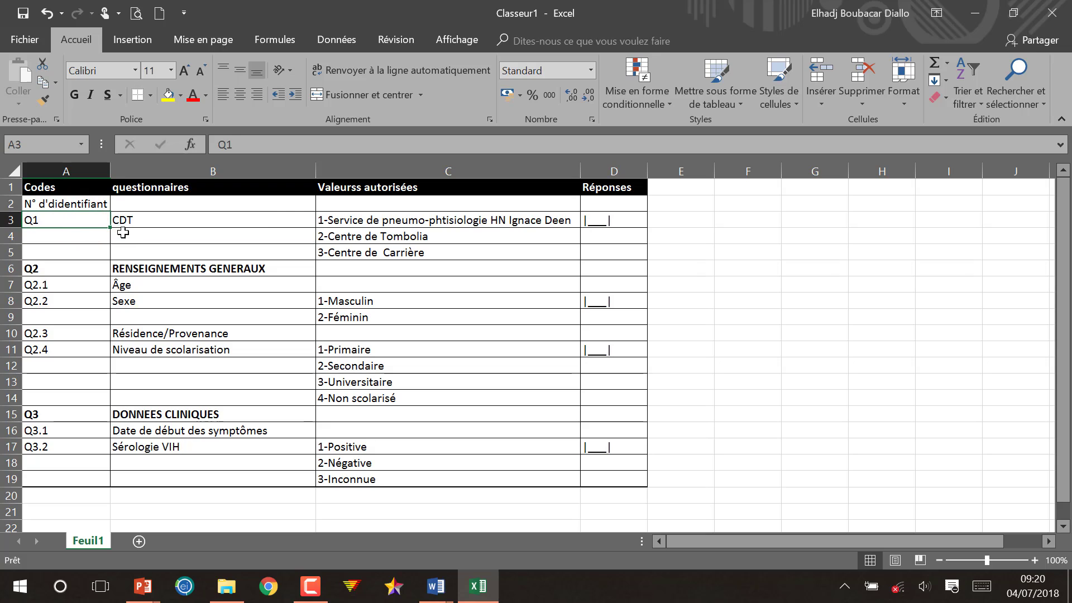
{"action": "key", "text": "shift+Right"}
{"action": "left_click", "coordinate": [74, 95]}
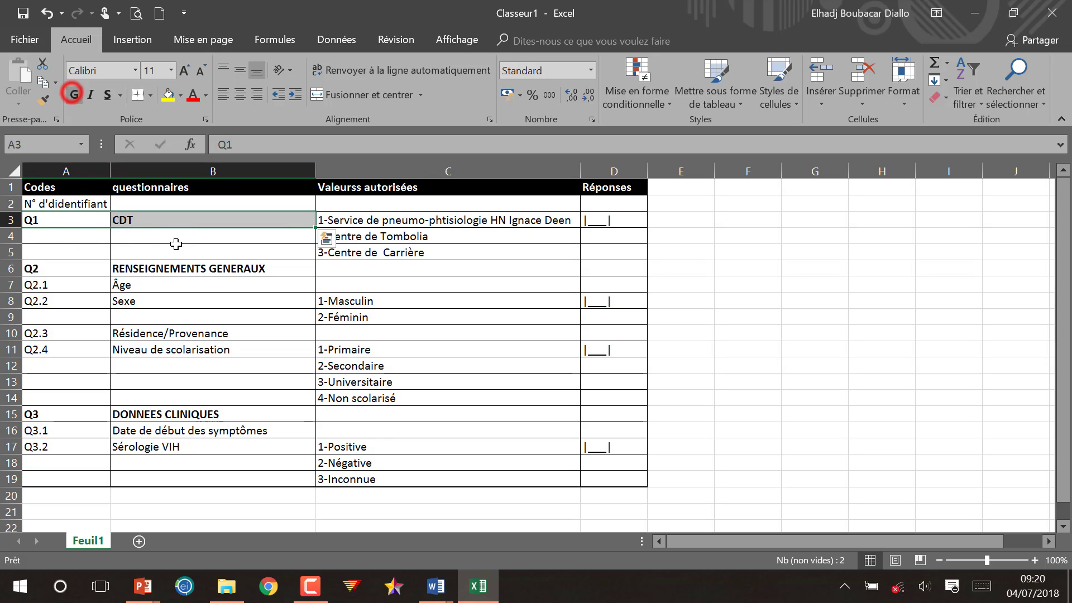
{"action": "left_click", "coordinate": [193, 246]}
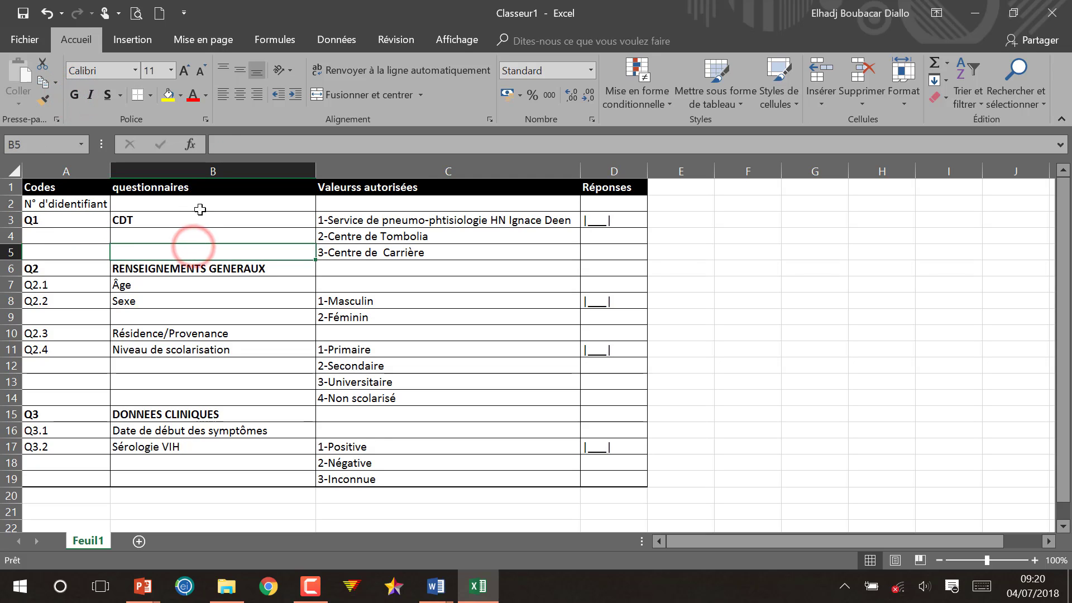
- Enter "attribué par l'investigateur" as the authorised value for the identification number in C2
{"action": "left_click", "coordinate": [382, 204]}
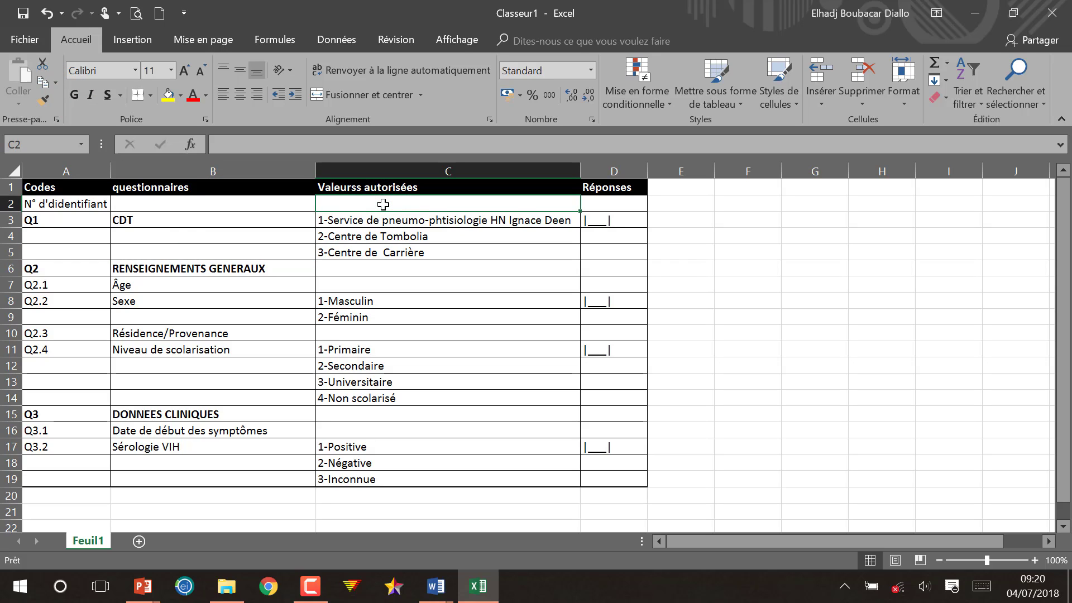
{"action": "type", "text": "attribué par l'investigateur"}
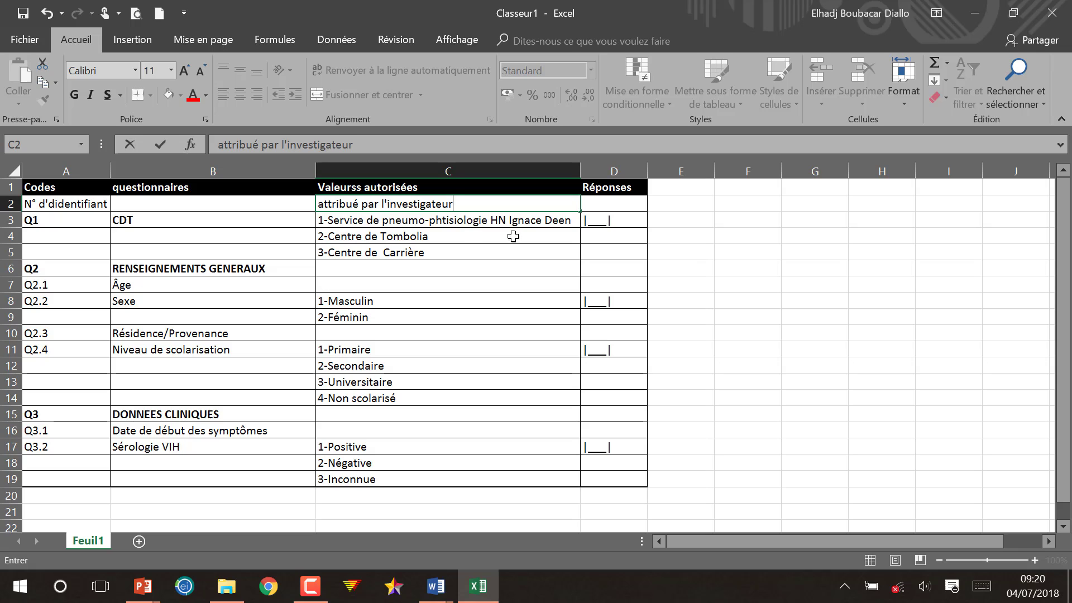
{"action": "left_click", "coordinate": [513, 236]}
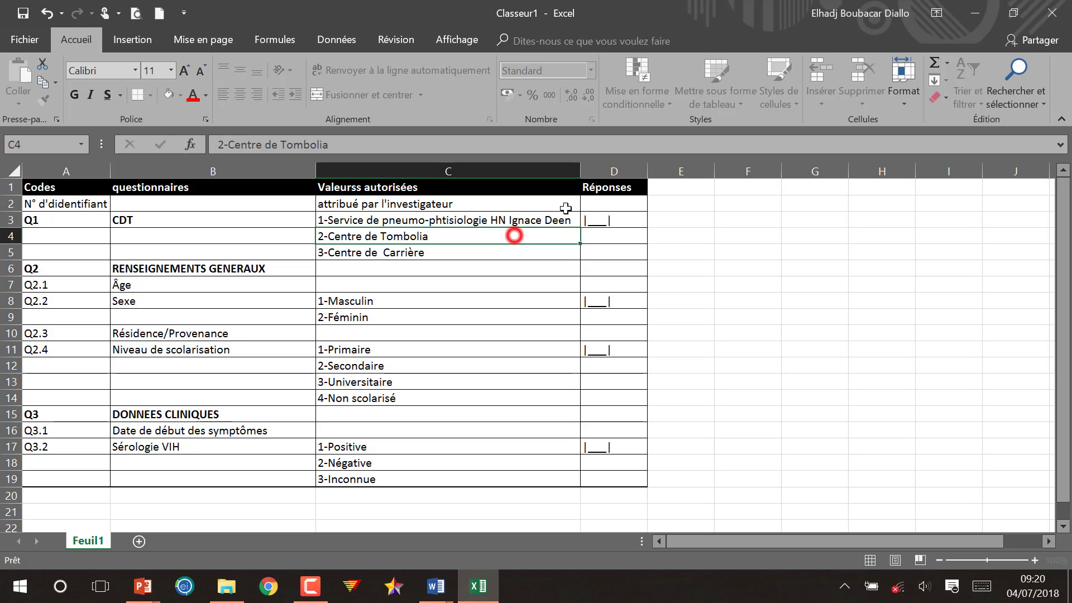
- Enter the three-part response box |___||___|___| in D2 and fit the width of column D to it
{"action": "left_click", "coordinate": [602, 204]}
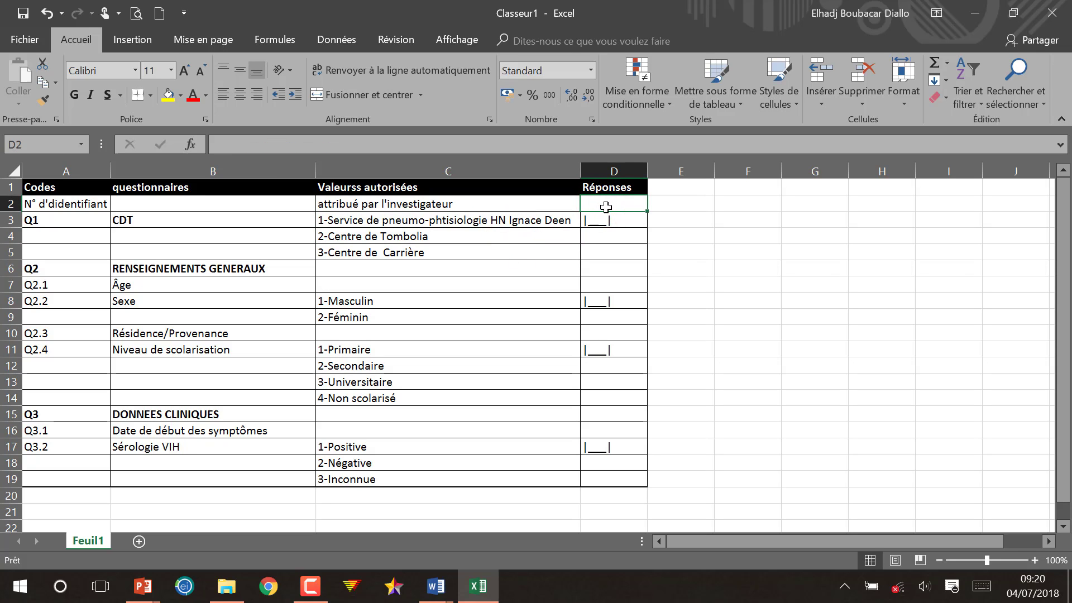
{"action": "type", "text": "|___||___|-___|"}
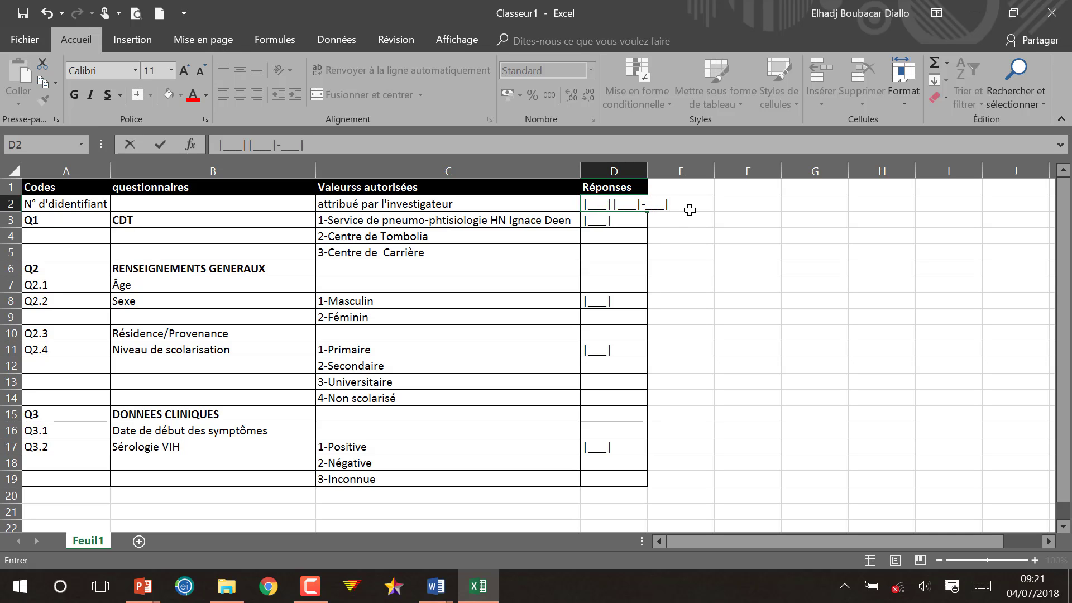
{"action": "left_click", "coordinate": [690, 209]}
{"action": "left_click", "coordinate": [642, 171]}
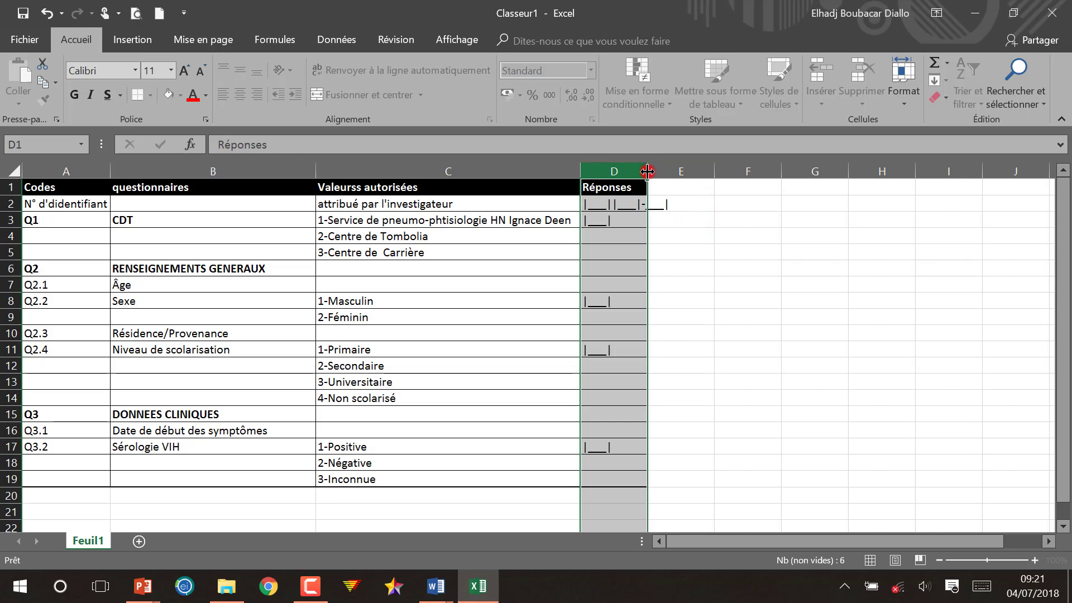
{"action": "double_click", "coordinate": [648, 170]}
{"action": "left_click", "coordinate": [657, 206]}
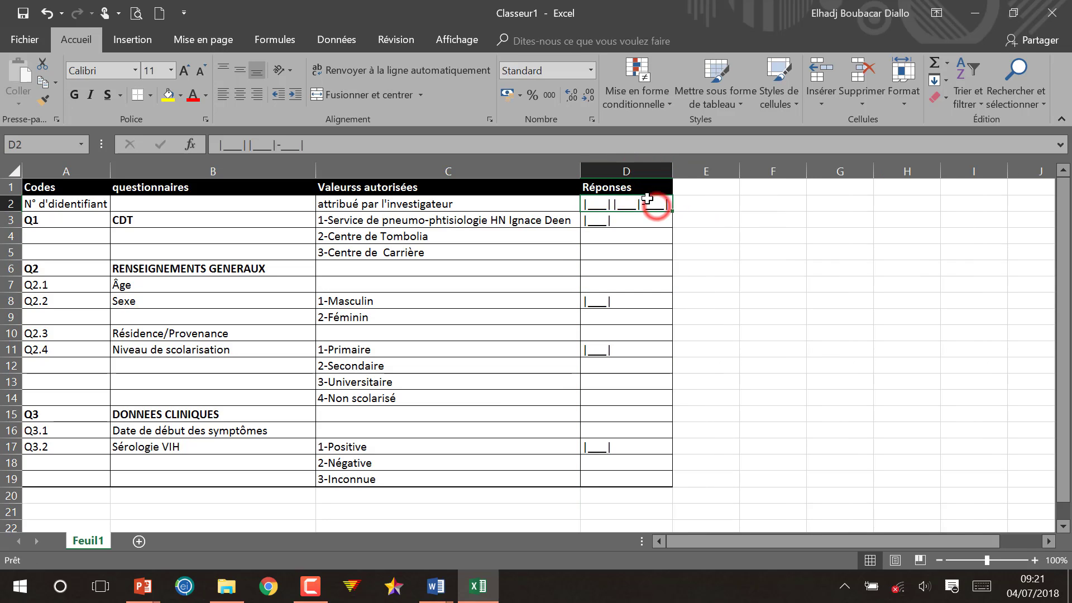
{"action": "double_click", "coordinate": [651, 202]}
{"action": "key", "text": "BackSpace"}
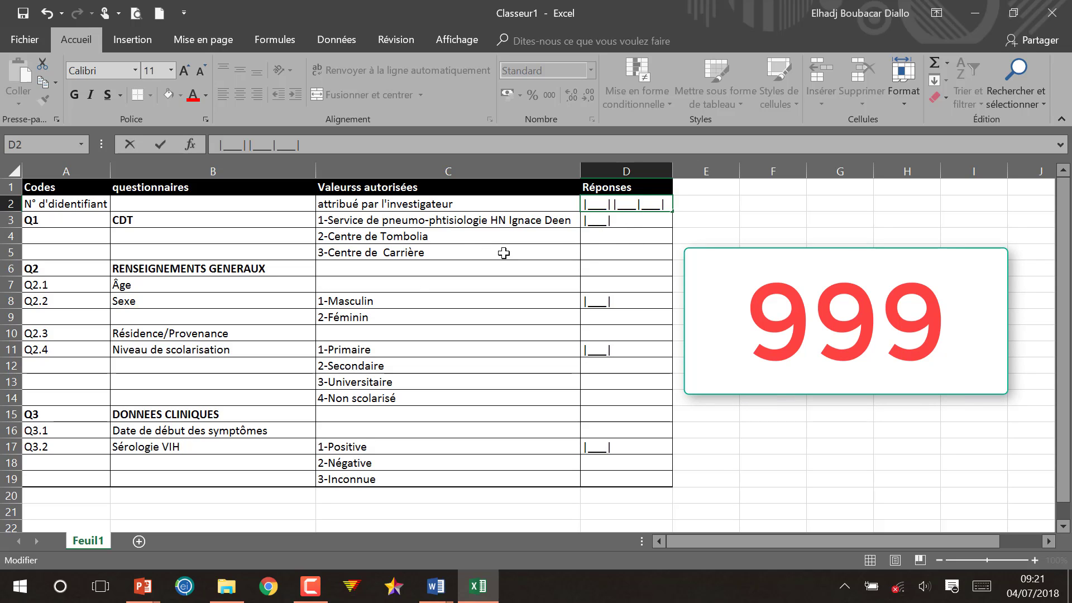
- Merge the CDT response cells D3:D5 and centre the response box horizontally and vertically
{"action": "left_click_drag", "start_coordinate": [621, 219], "coordinate": [618, 249]}
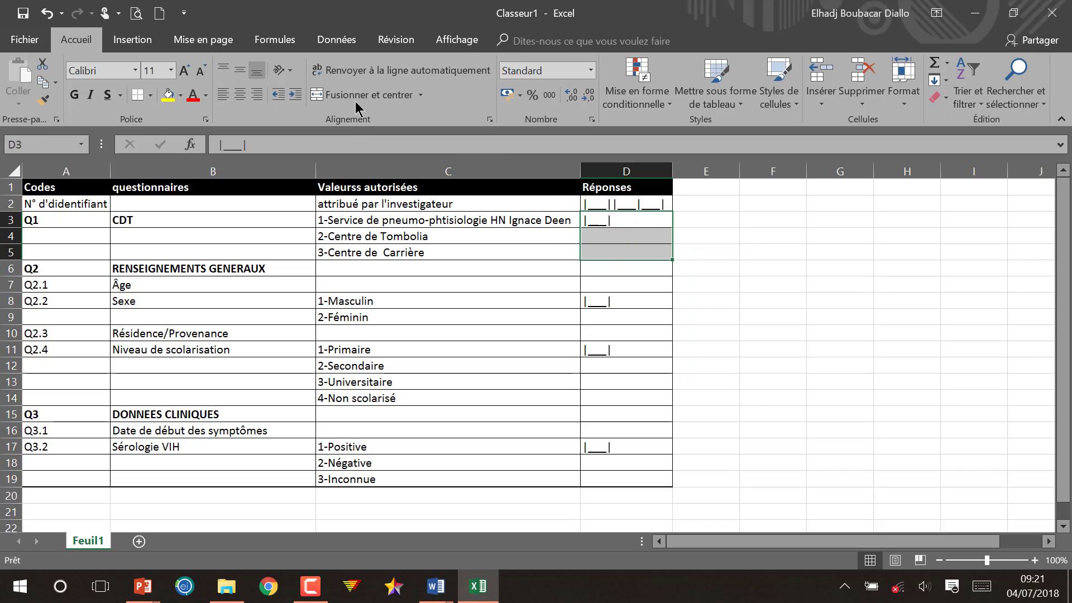
{"action": "left_click", "coordinate": [356, 95]}
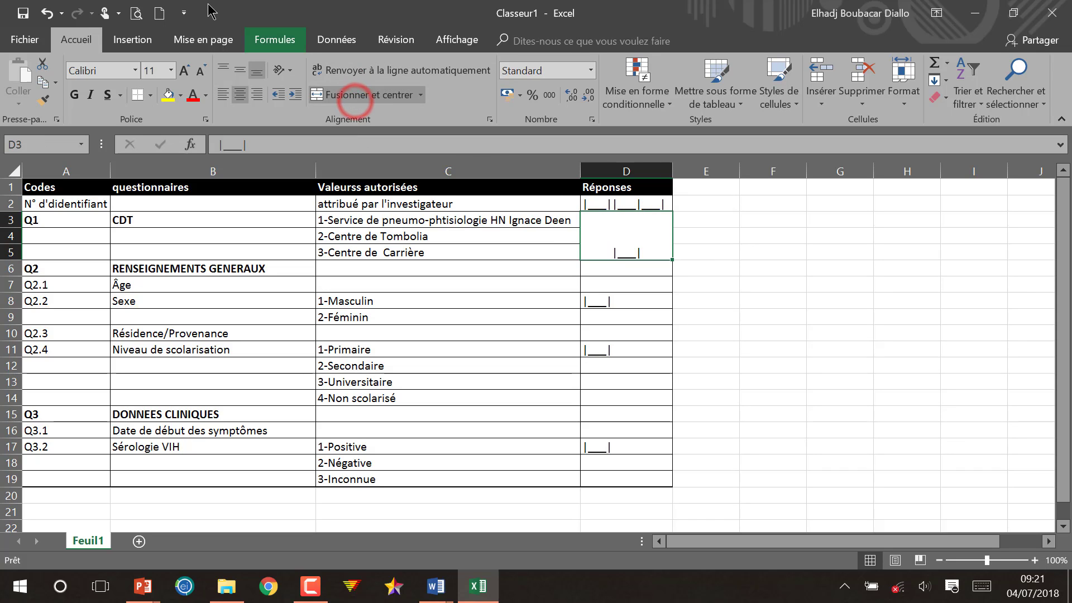
{"action": "left_click", "coordinate": [240, 69]}
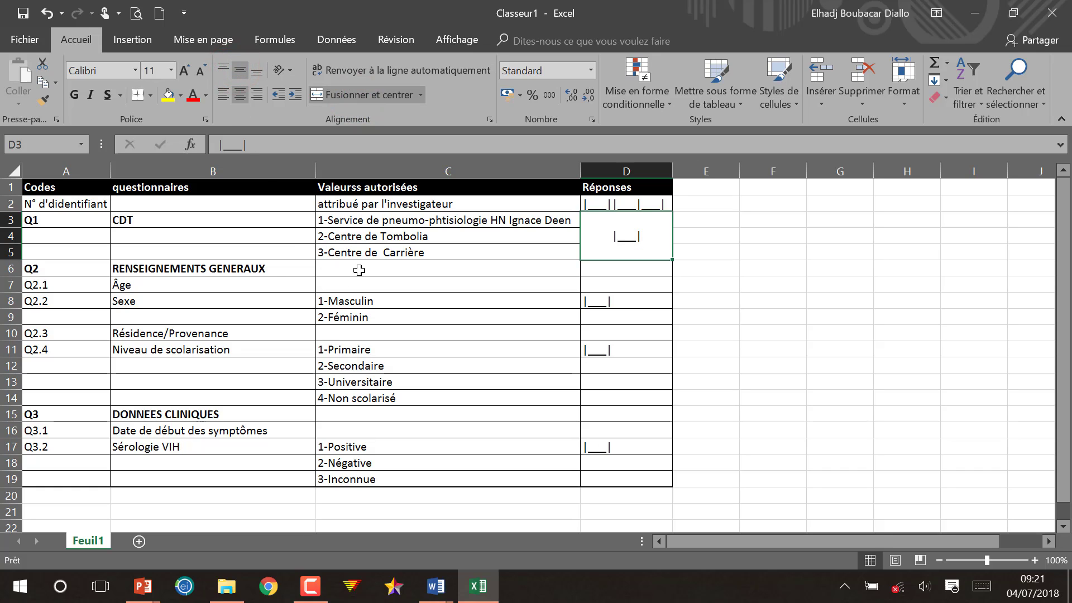
- Enter "calculer" as the authorised value for the Âge question in C7
{"action": "left_click", "coordinate": [397, 288]}
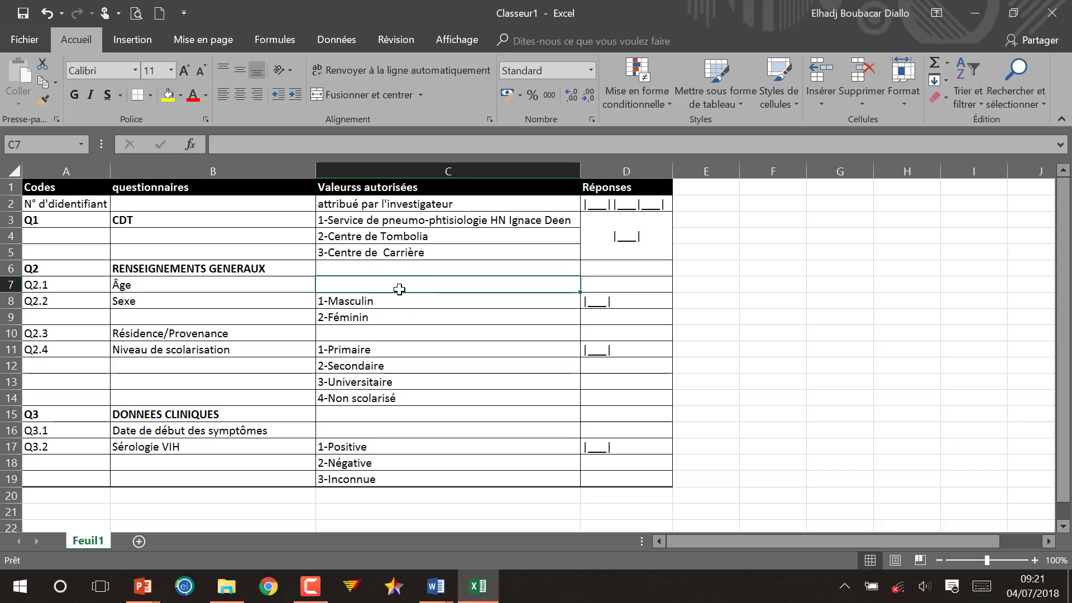
{"action": "type", "text": "calculer"}
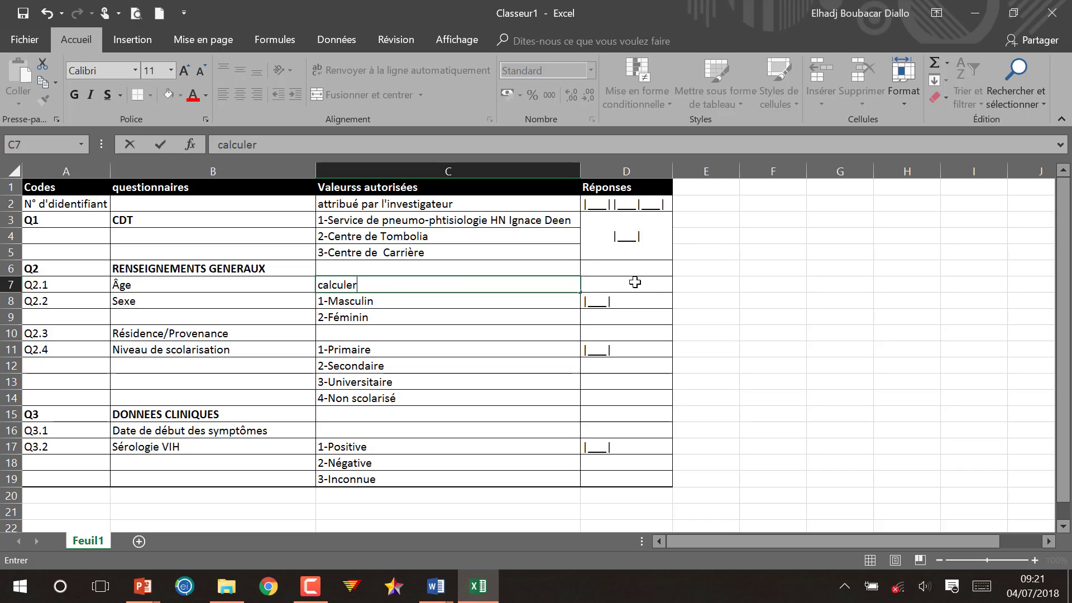
{"action": "left_click", "coordinate": [635, 281]}
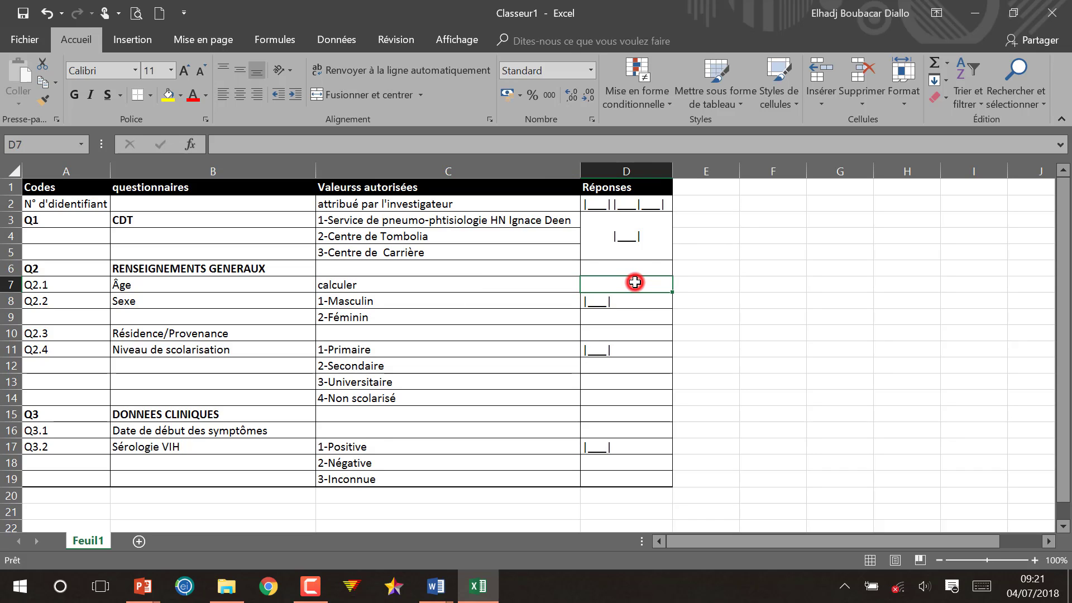
- Merge C7:D7 in the Âge row and align its text to the left
{"action": "left_click_drag", "start_coordinate": [368, 286], "coordinate": [607, 283]}
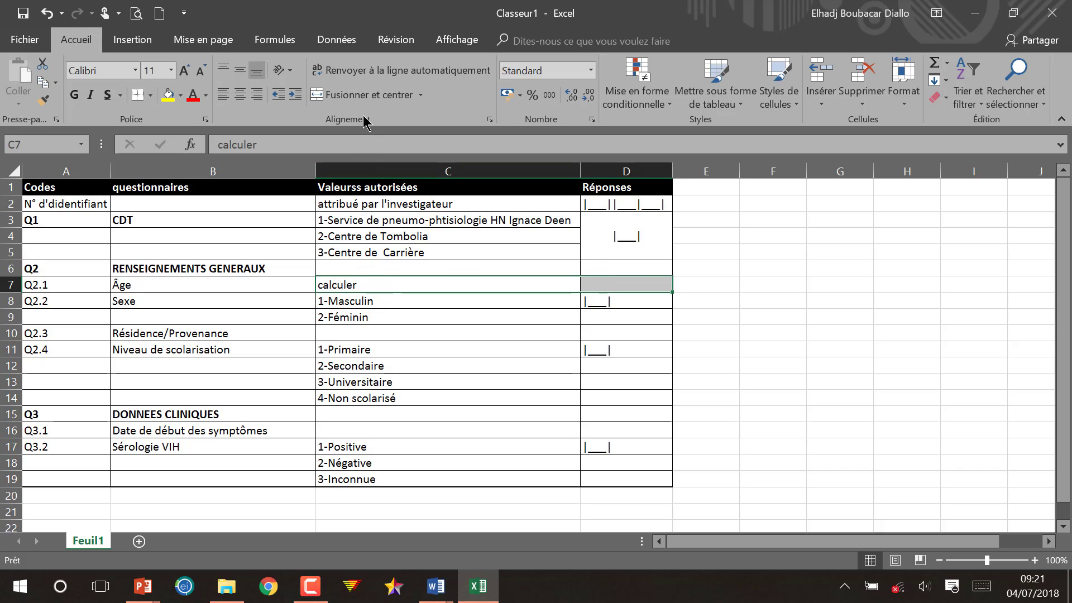
{"action": "left_click", "coordinate": [370, 95]}
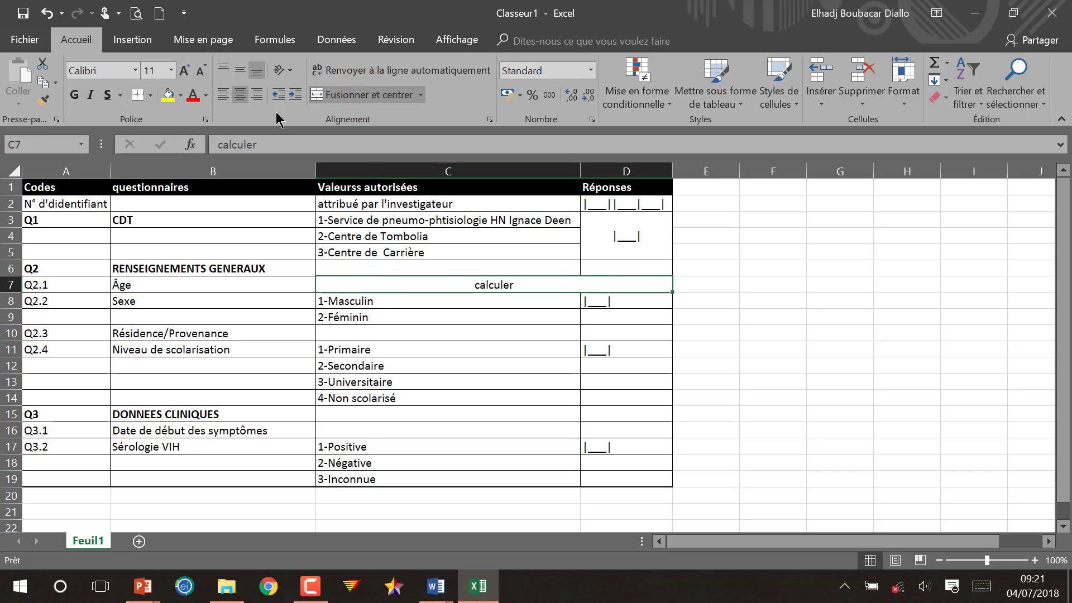
{"action": "left_click", "coordinate": [221, 95]}
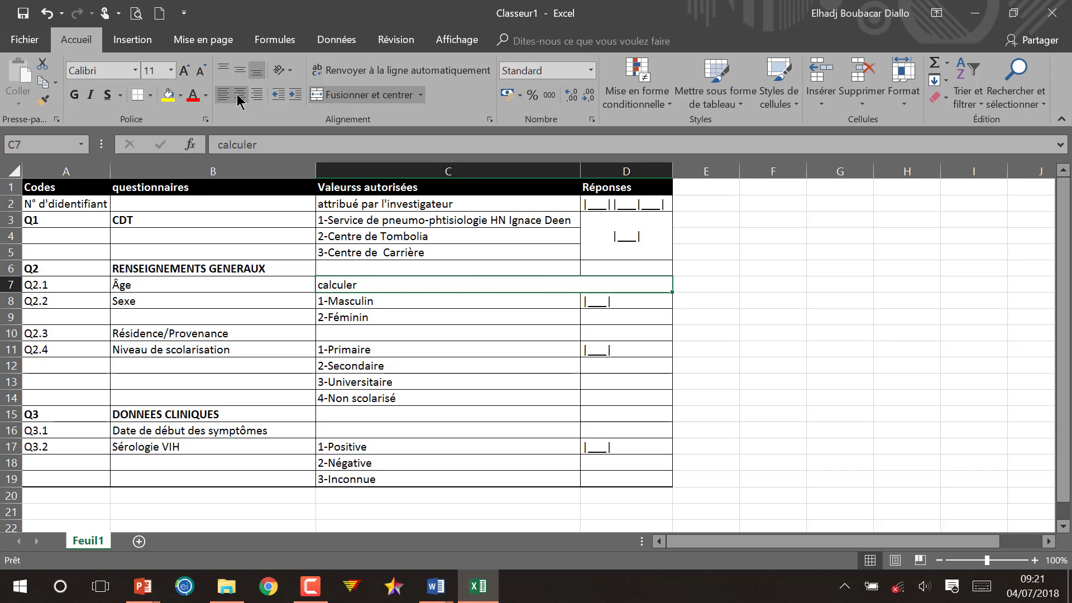
{"action": "left_click", "coordinate": [239, 95]}
{"action": "left_click", "coordinate": [256, 93]}
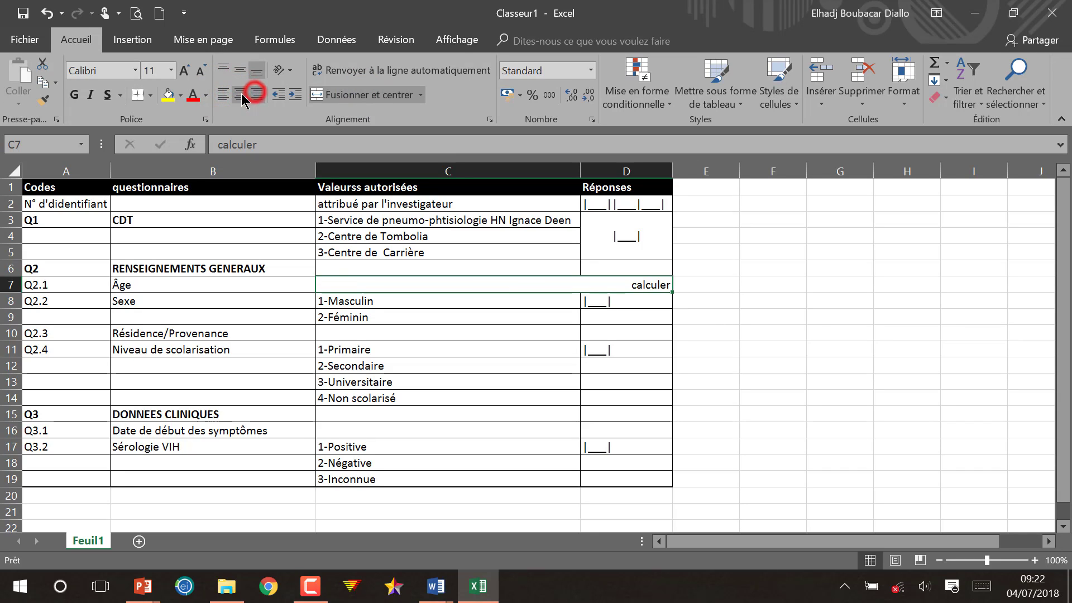
{"action": "left_click", "coordinate": [240, 95]}
{"action": "left_click", "coordinate": [224, 95]}
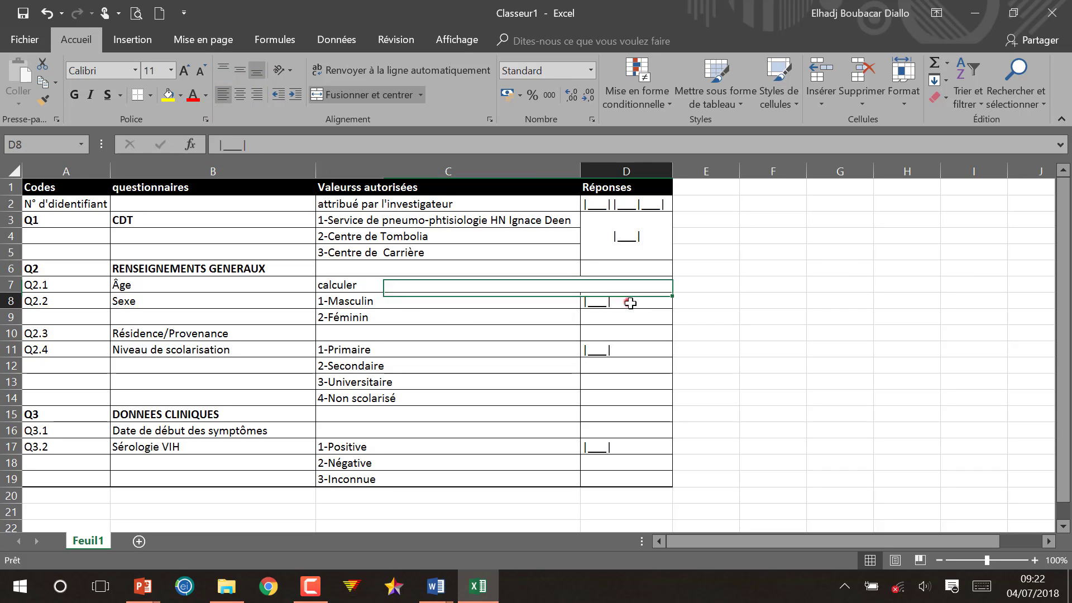
- Merge the response cells D8:D9 for Sexe and D11:D14 for Niveau de scolarisation, centring each box horizontally and vertically
{"action": "left_click_drag", "start_coordinate": [614, 306], "coordinate": [625, 316]}
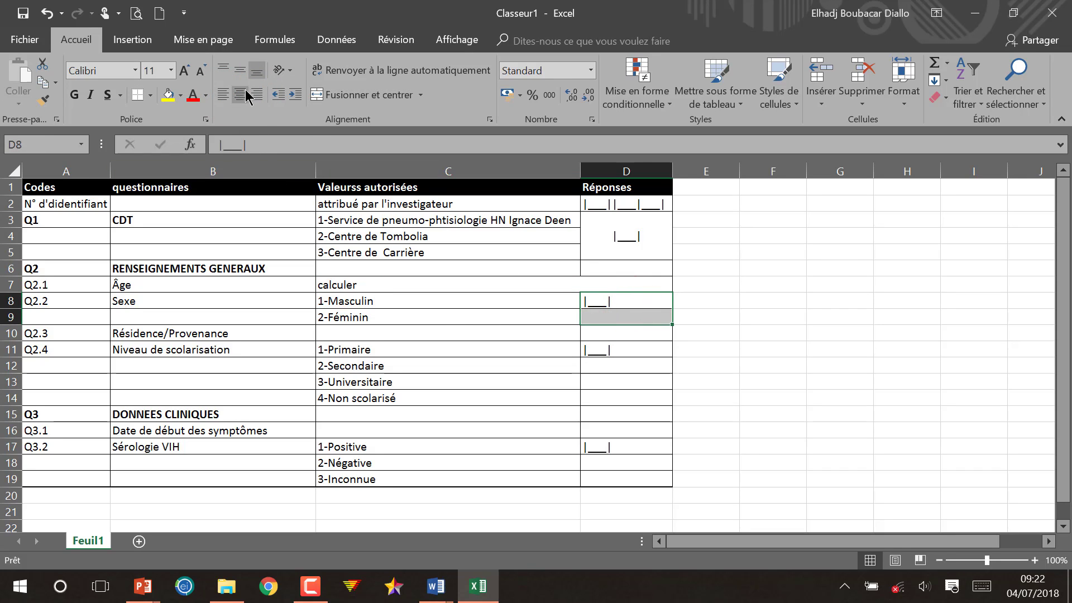
{"action": "left_click", "coordinate": [339, 95]}
{"action": "left_click", "coordinate": [241, 71]}
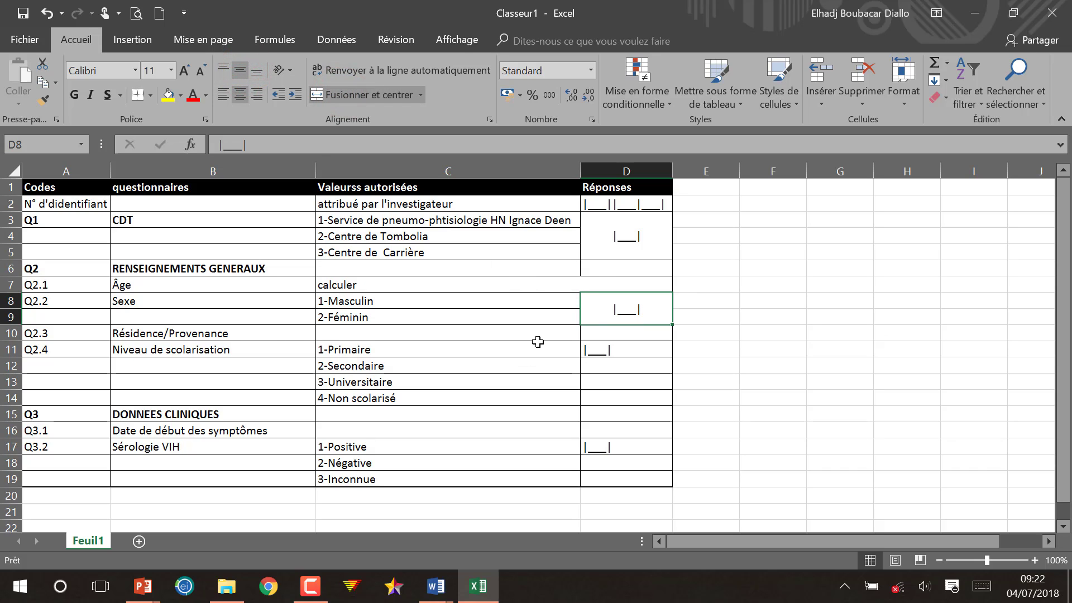
{"action": "left_click_drag", "start_coordinate": [626, 351], "coordinate": [627, 393]}
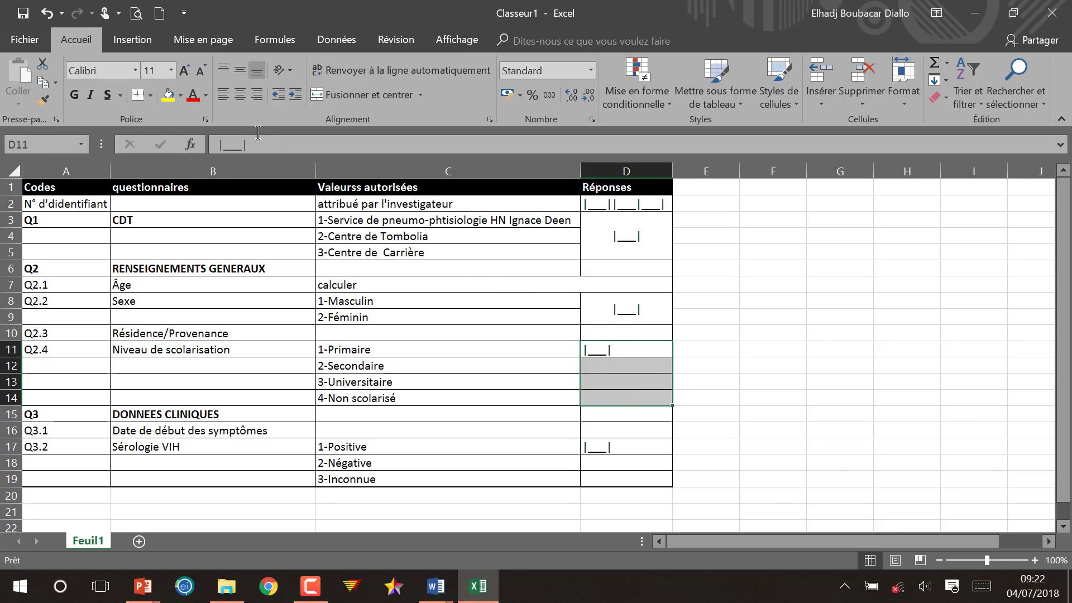
{"action": "left_click", "coordinate": [347, 96]}
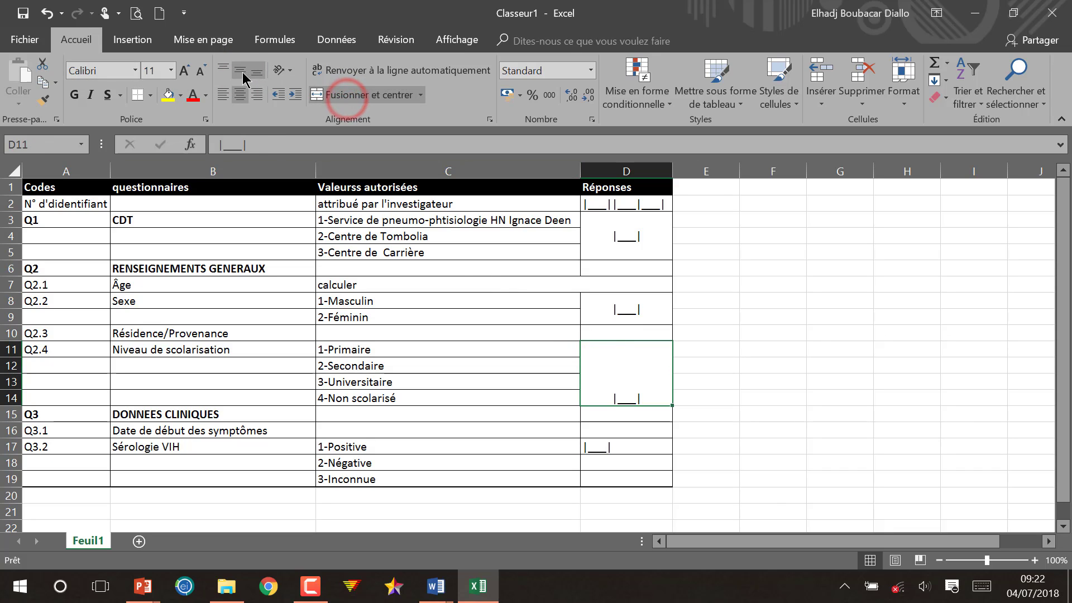
{"action": "left_click", "coordinate": [241, 71]}
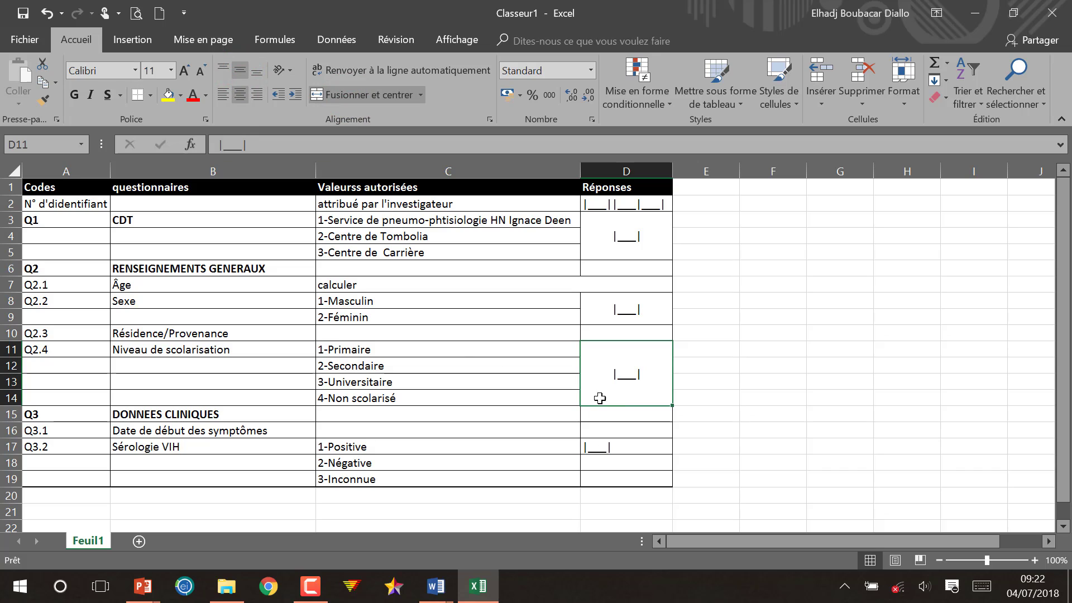
- Merge C10:D10 in the Résidence/Provenance row and fill it with a dotted answer line
{"action": "left_click", "coordinate": [395, 333]}
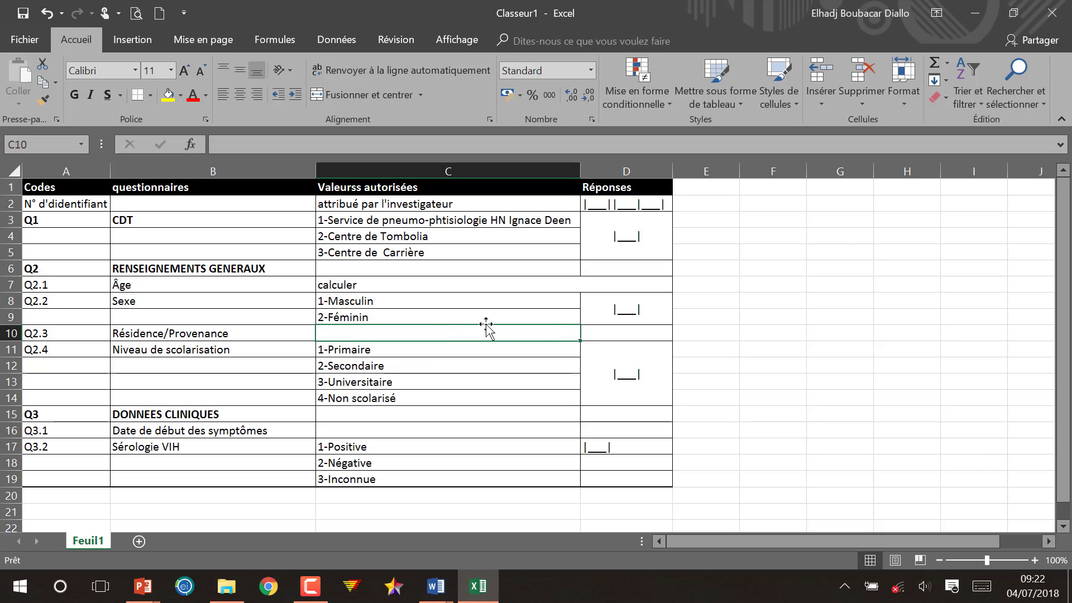
{"action": "left_click_drag", "start_coordinate": [498, 331], "coordinate": [597, 335]}
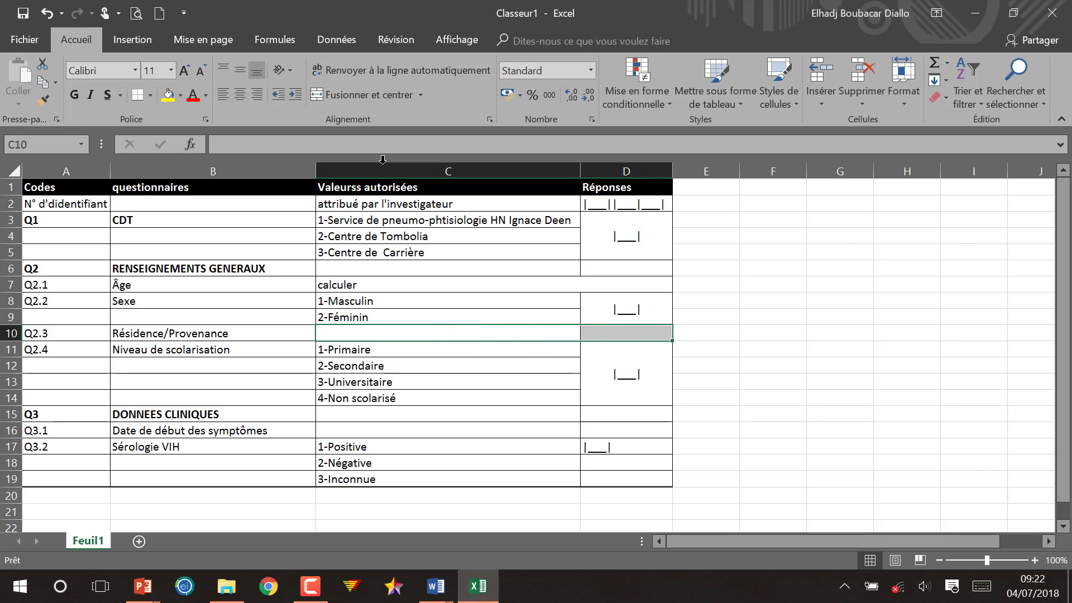
{"action": "left_click", "coordinate": [370, 96]}
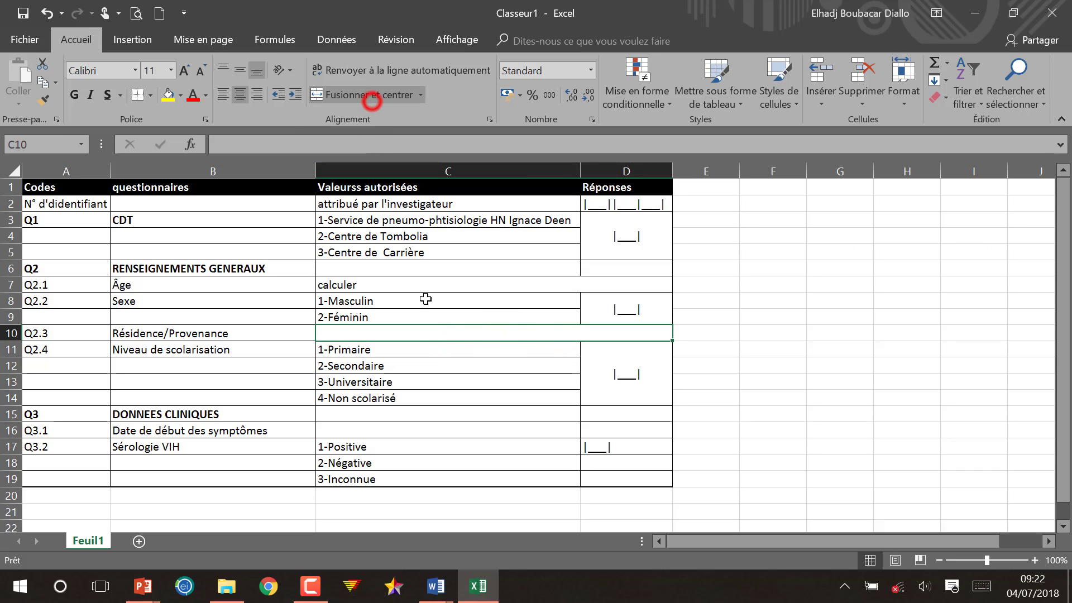
{"action": "double_click", "coordinate": [421, 331]}
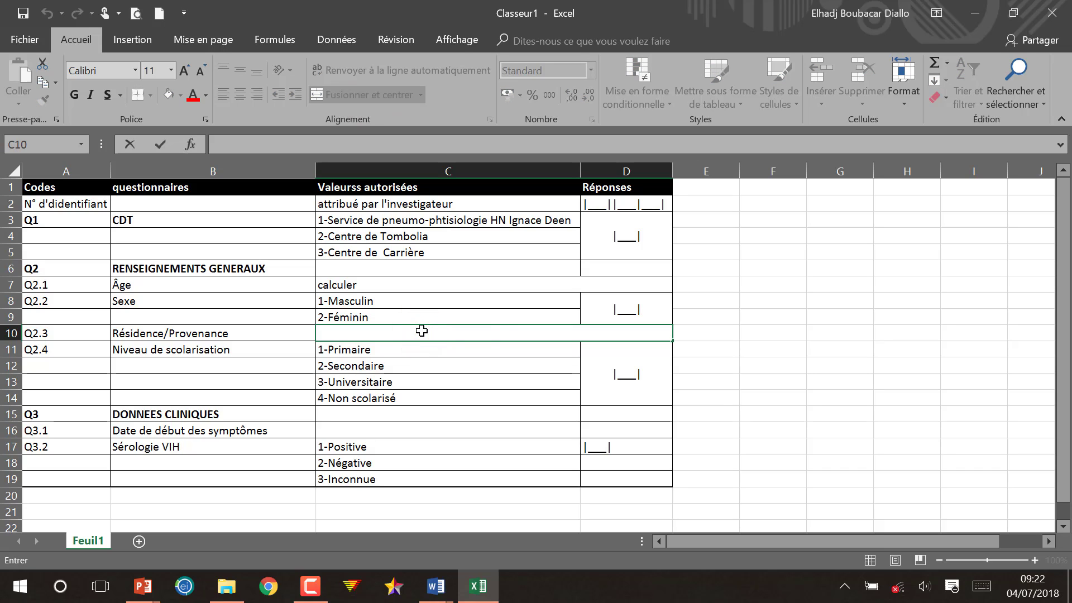
{"action": "type", "text": "......................................................."}
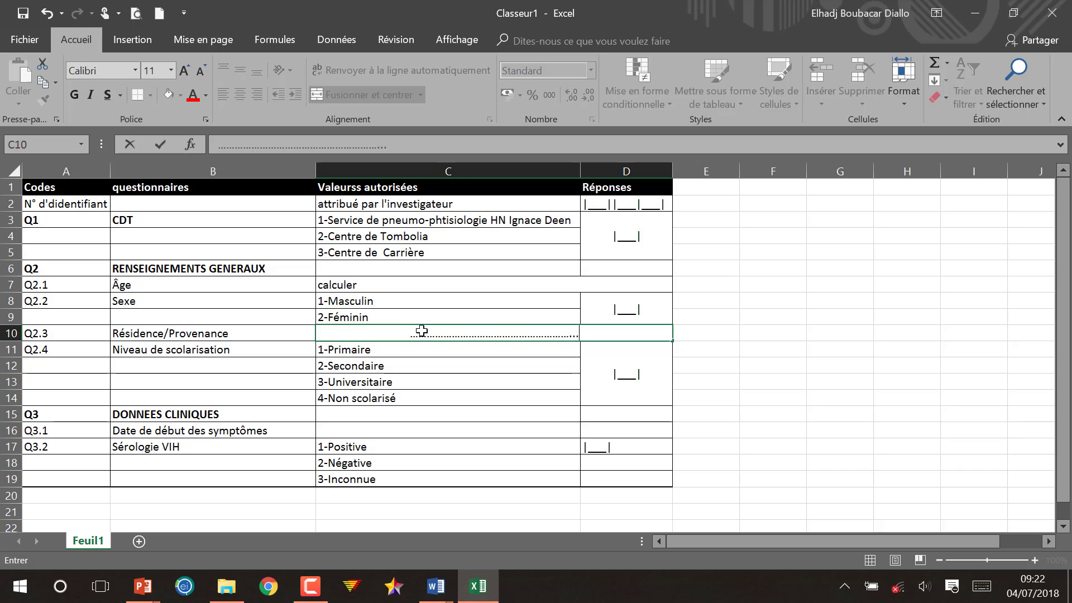
{"action": "type", "text": "........................................"}
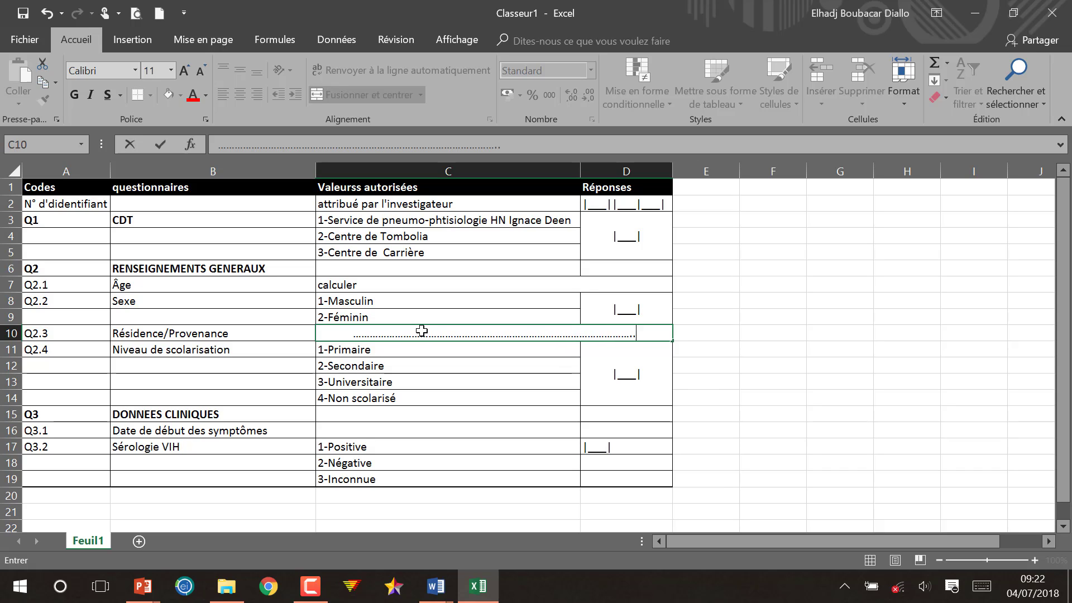
{"action": "type", "text": "..........."}
{"action": "left_click", "coordinate": [358, 433]}
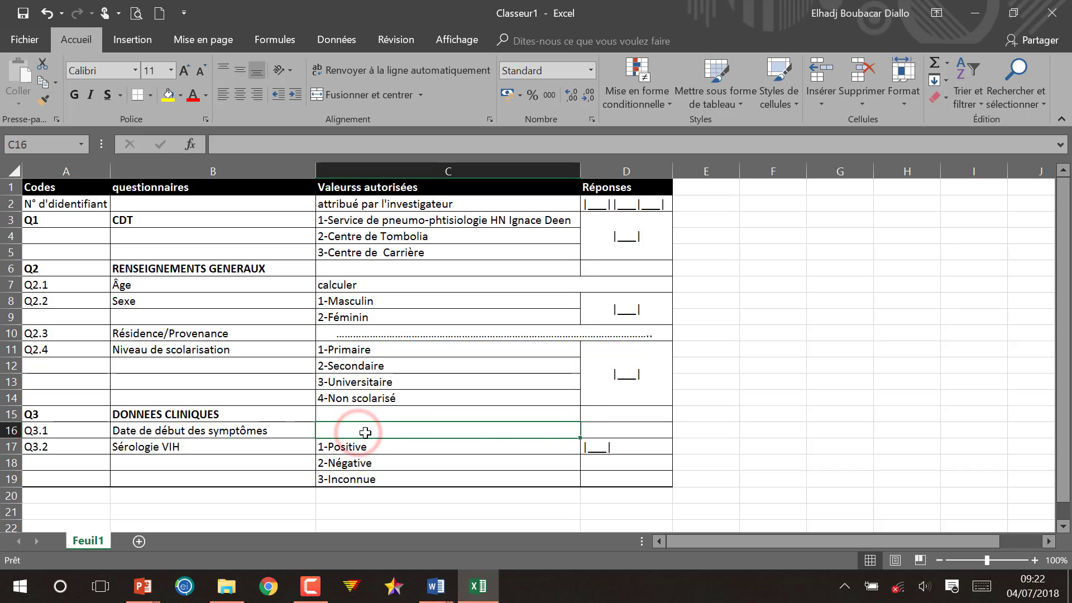
- Merge C16:D16 in the Date de début des symptômes row and enter the date box |___/___/______|
{"action": "left_click_drag", "start_coordinate": [534, 430], "coordinate": [582, 430]}
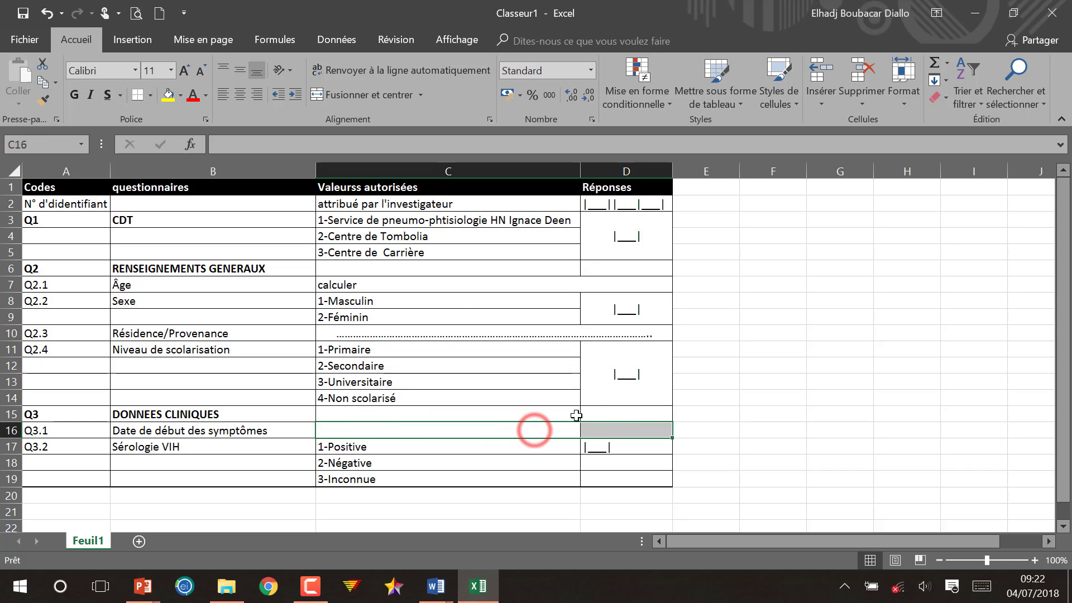
{"action": "left_click", "coordinate": [362, 100]}
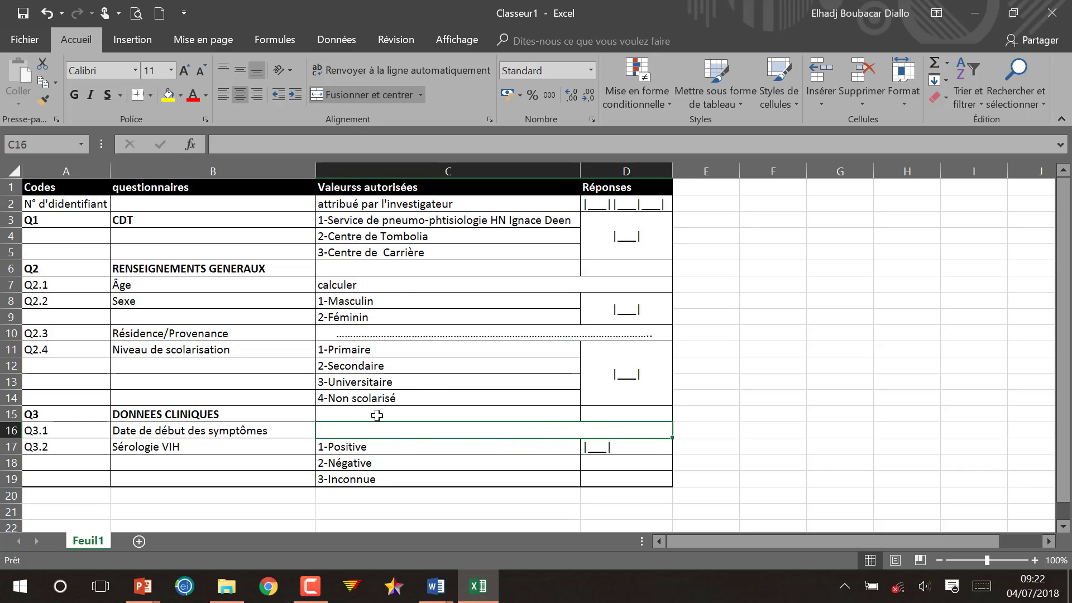
{"action": "type", "text": "|___/"}
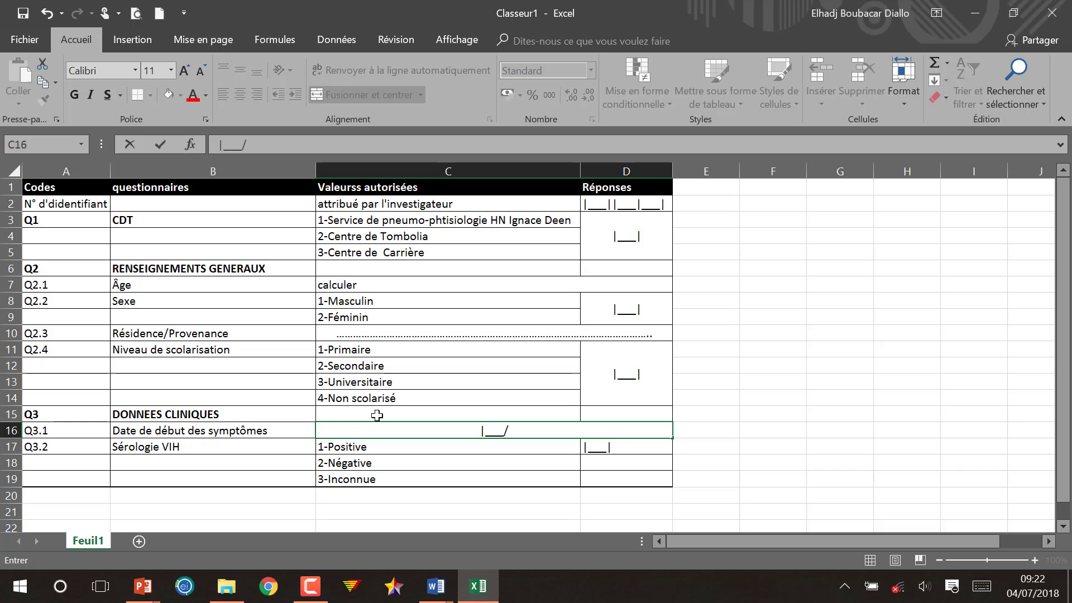
{"action": "type", "text": "___/______|"}
- Merge the Sérologie VIH response cells D17:D19 and centre the answer box horizontally and vertically
{"action": "left_click_drag", "start_coordinate": [631, 451], "coordinate": [634, 478]}
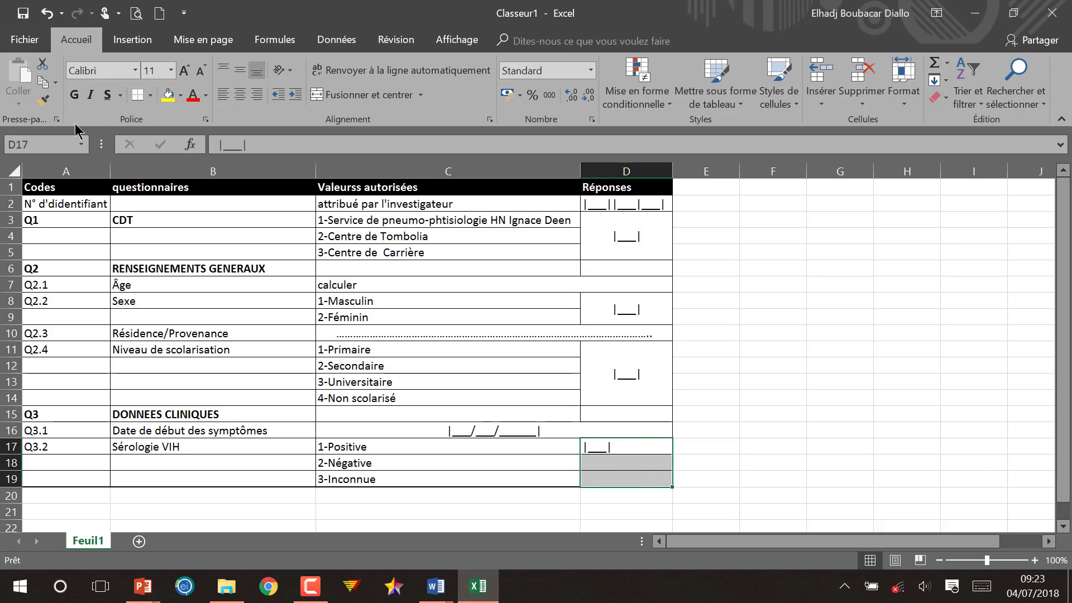
{"action": "left_click", "coordinate": [342, 95]}
{"action": "left_click", "coordinate": [240, 69]}
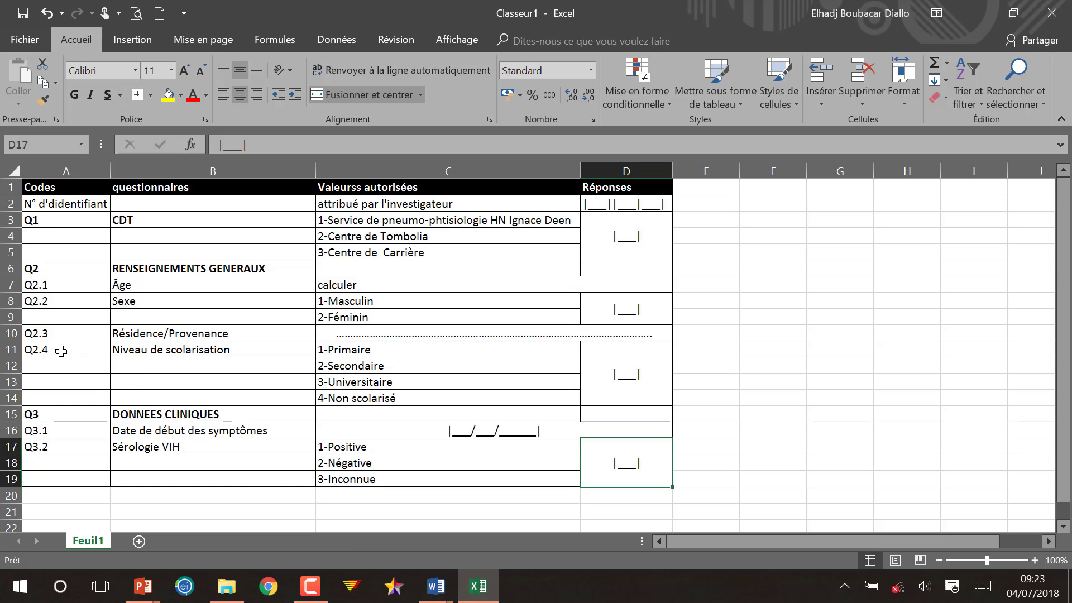
- Try merging and centring the Q2.4 code cells A11:A14, and undo the merge
{"action": "left_click_drag", "start_coordinate": [62, 350], "coordinate": [69, 391]}
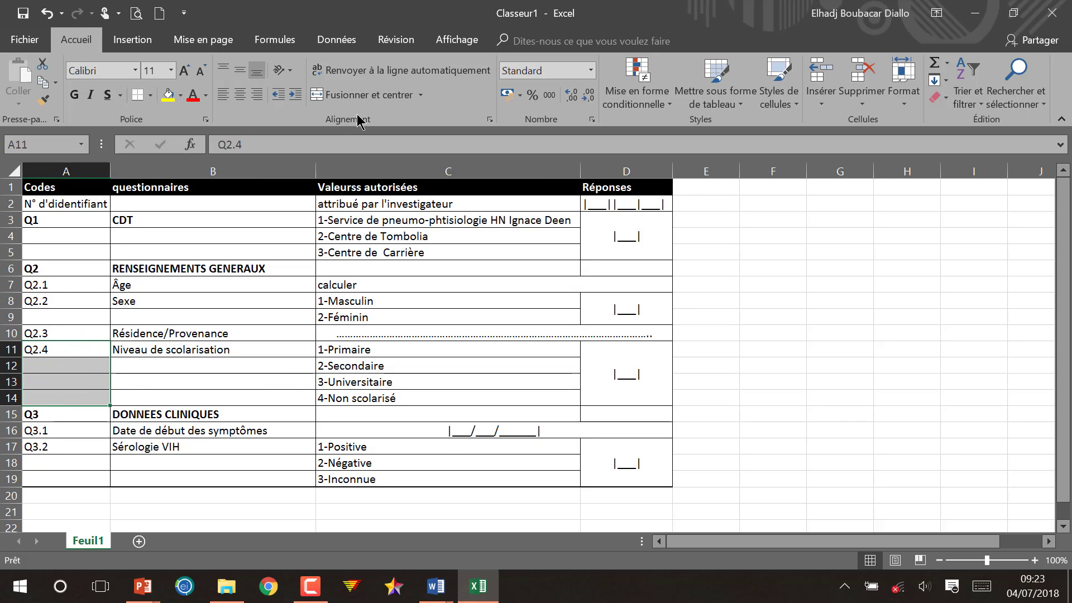
{"action": "left_click", "coordinate": [360, 96]}
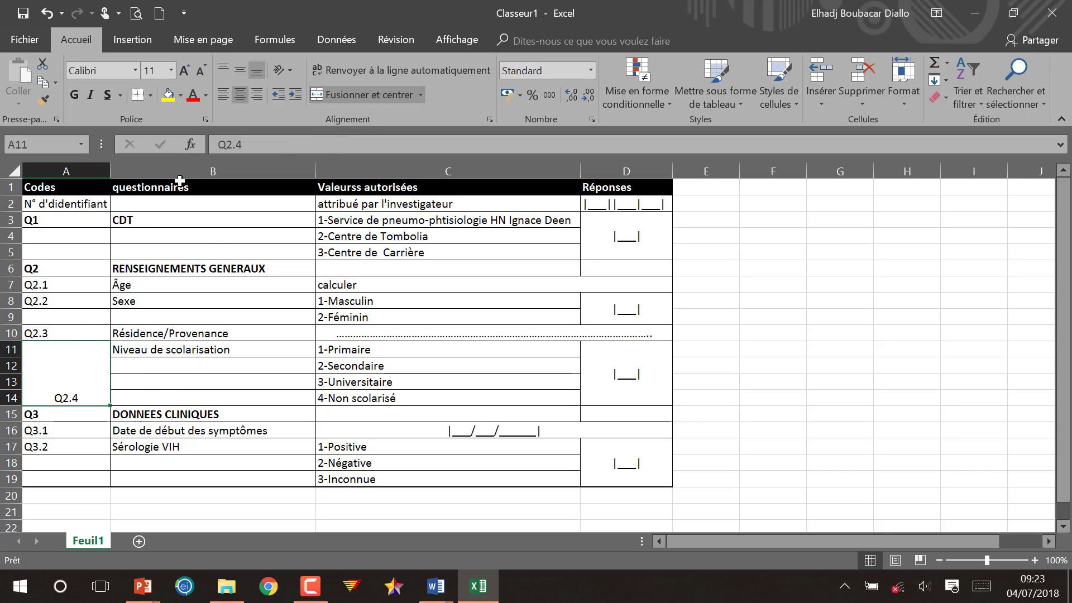
{"action": "left_click", "coordinate": [47, 13]}
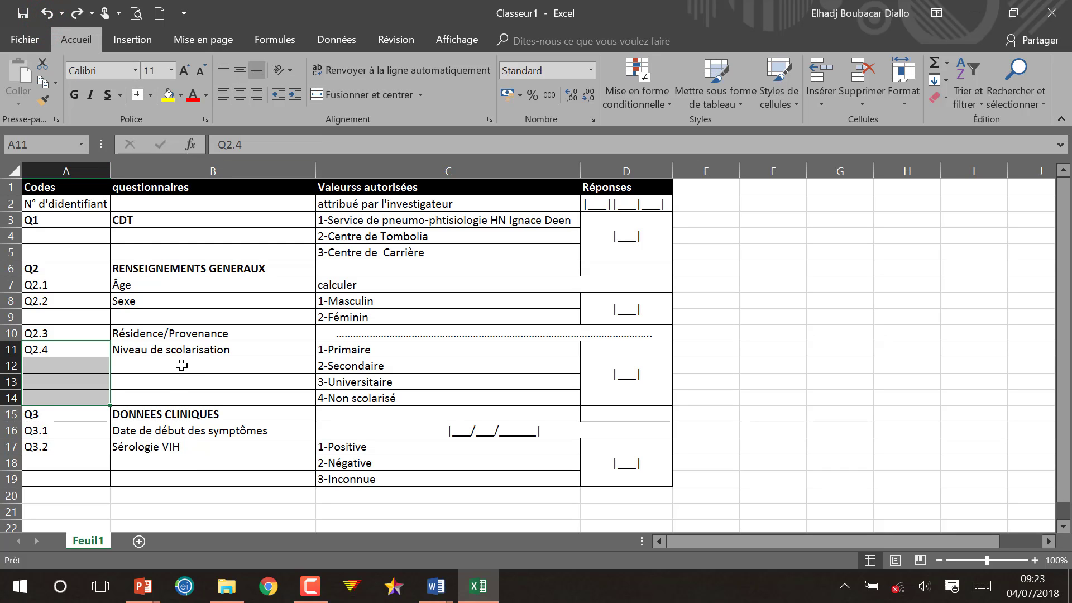
- Merge B11:B14 for Niveau de scolarisation and align its text to the top left of the merged cell
{"action": "left_click_drag", "start_coordinate": [267, 343], "coordinate": [280, 400]}
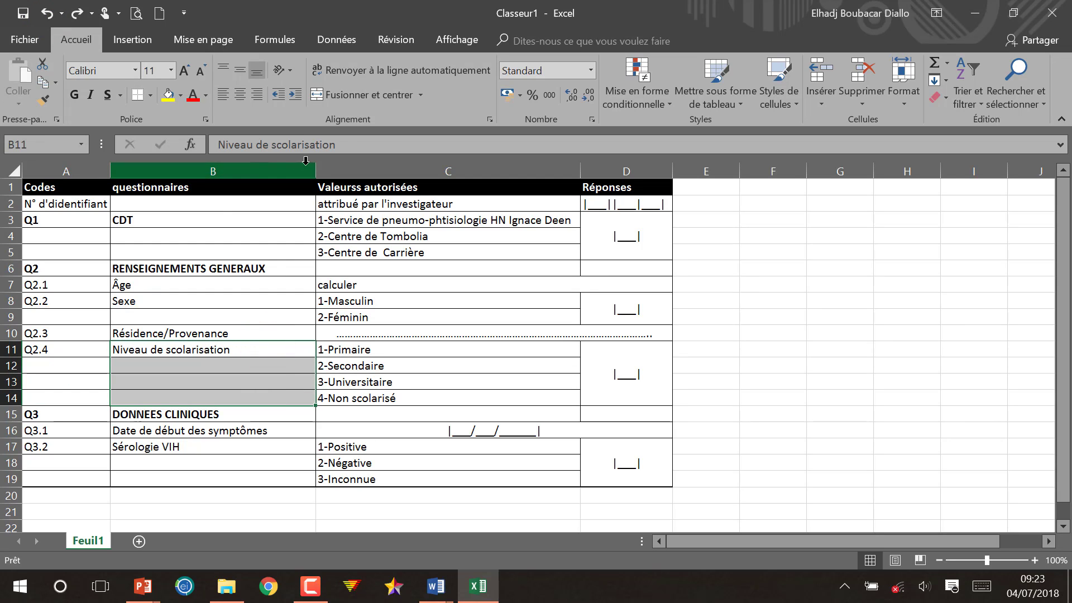
{"action": "left_click", "coordinate": [358, 96]}
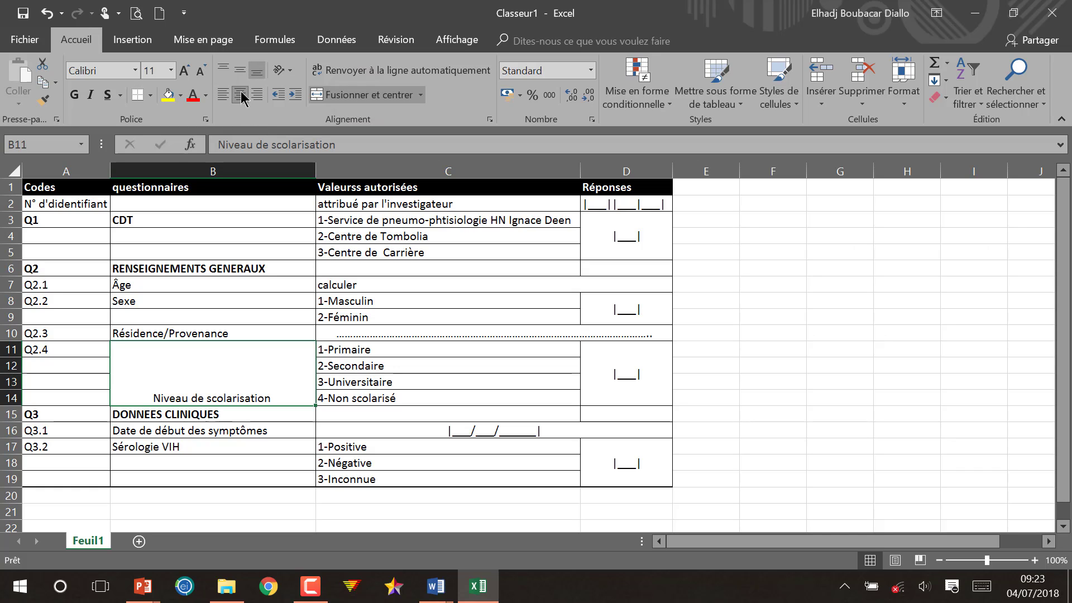
{"action": "left_click", "coordinate": [240, 71]}
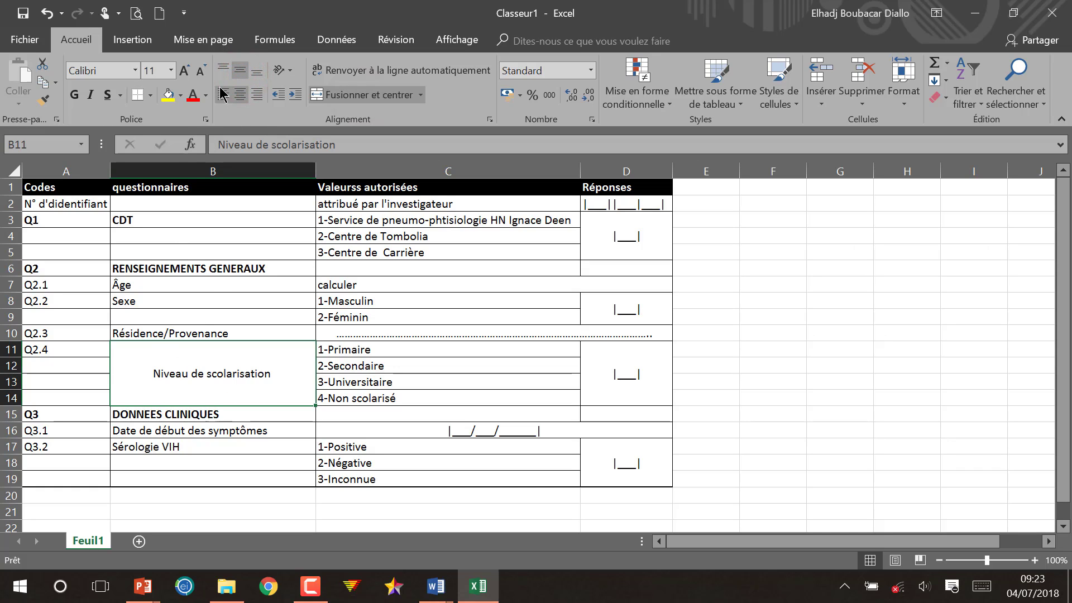
{"action": "left_click", "coordinate": [223, 69]}
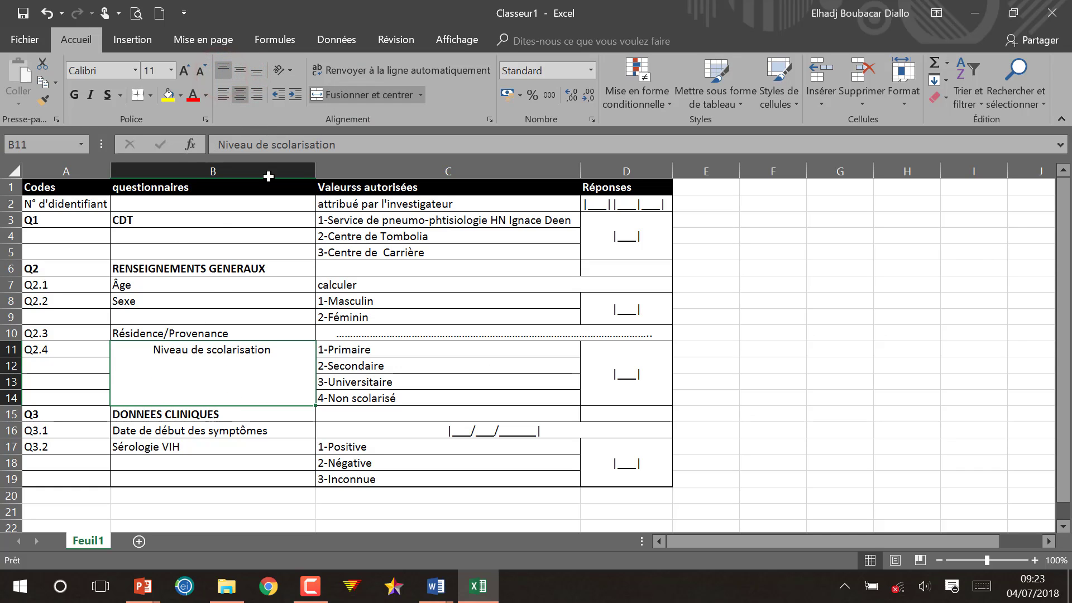
{"action": "left_click", "coordinate": [223, 95]}
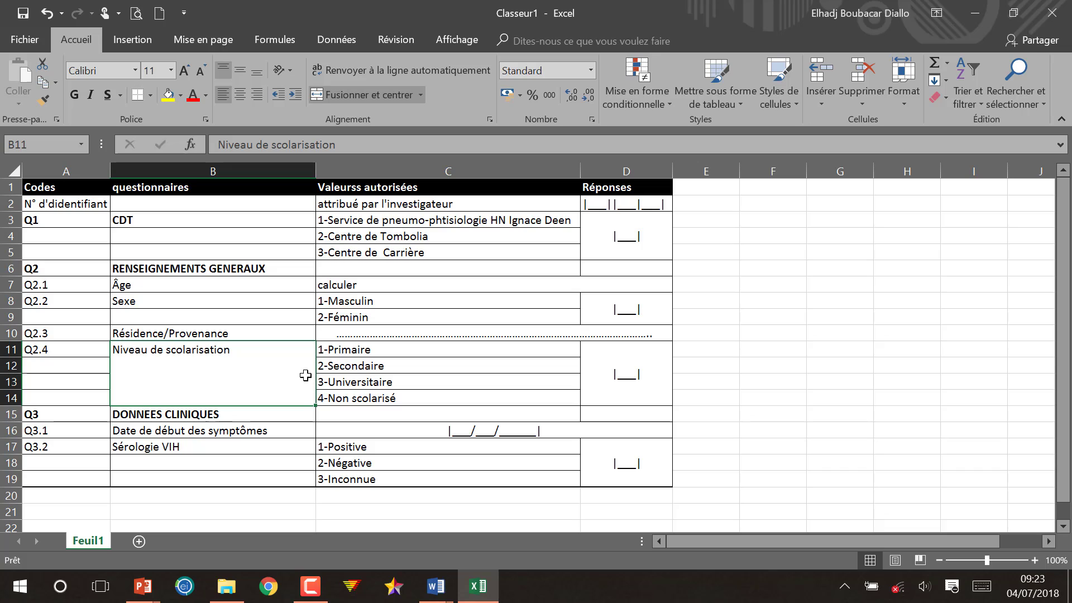
- Try merging the schooling-level answer cells C11:C14, accepting that only the first value is kept, and undo the merge
{"action": "mouse_move", "coordinate": [384, 352]}
{"action": "left_mouse_down"}
{"action": "mouse_move", "coordinate": [385, 383]}
{"action": "mouse_move", "coordinate": [390, 350]}
{"action": "left_mouse_up"}
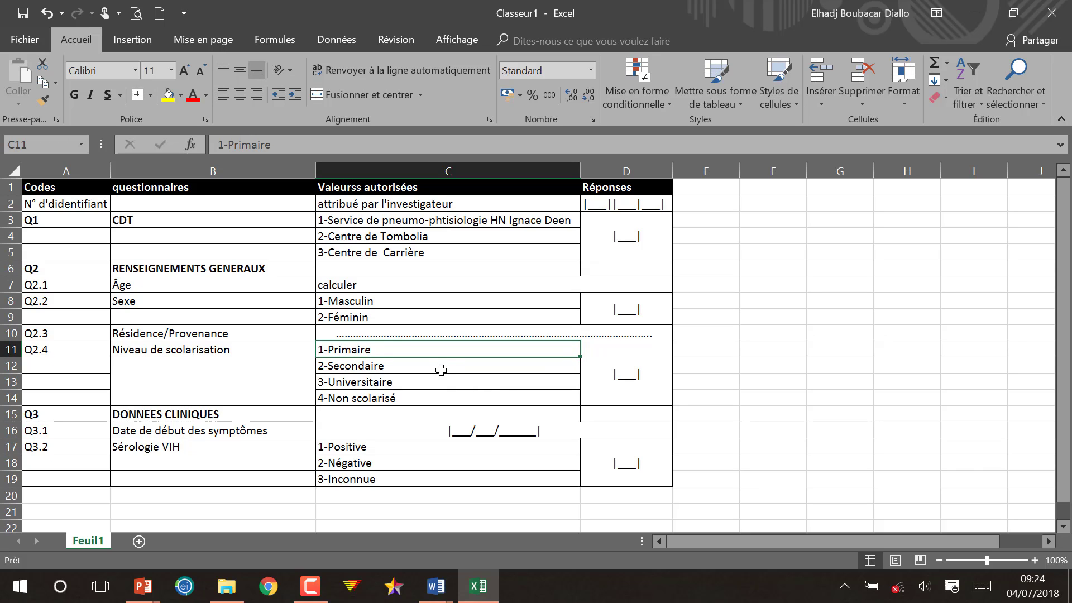
{"action": "left_click_drag", "start_coordinate": [438, 347], "coordinate": [442, 398]}
{"action": "left_click", "coordinate": [353, 95]}
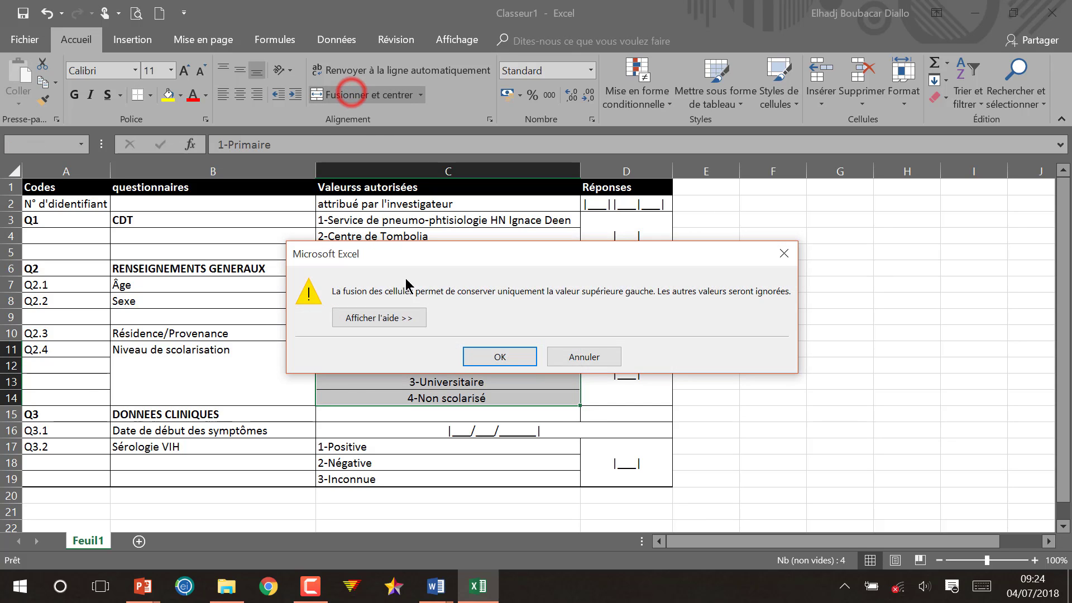
{"action": "left_click", "coordinate": [491, 358]}
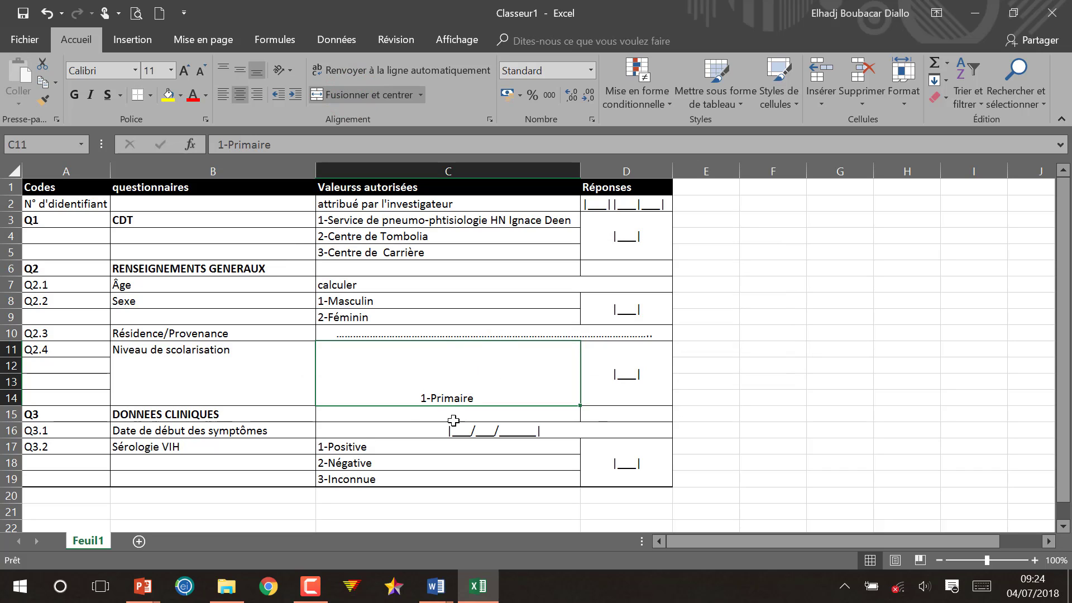
{"action": "left_click", "coordinate": [47, 14]}
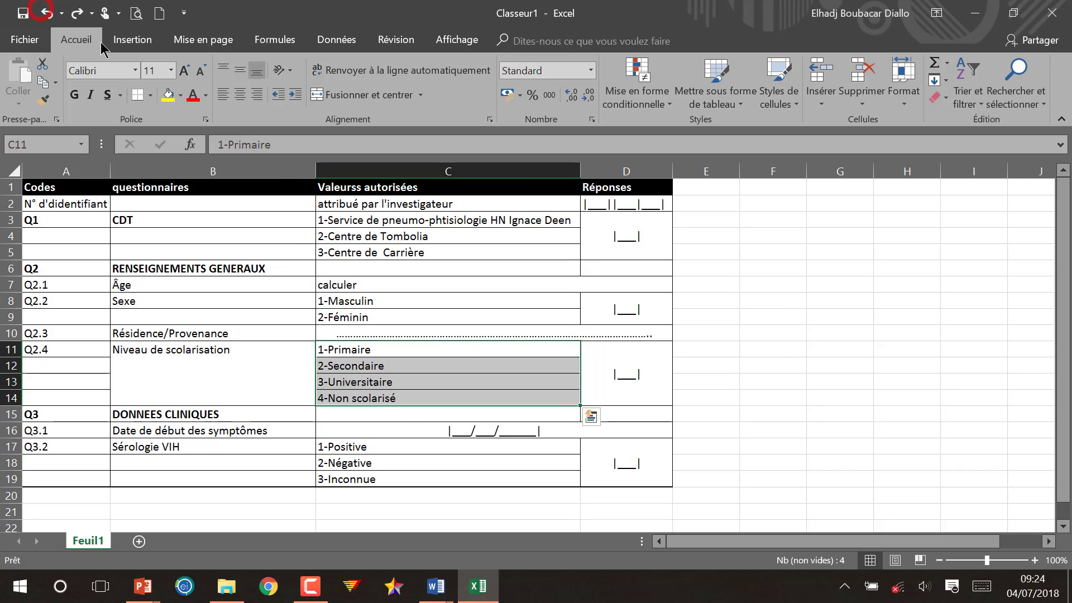
- Switch to the Word document "exemplaire du cour" and examine how its model questionnaire table lays out questions, answers and responses
{"action": "key", "text": "alt+Tab"}
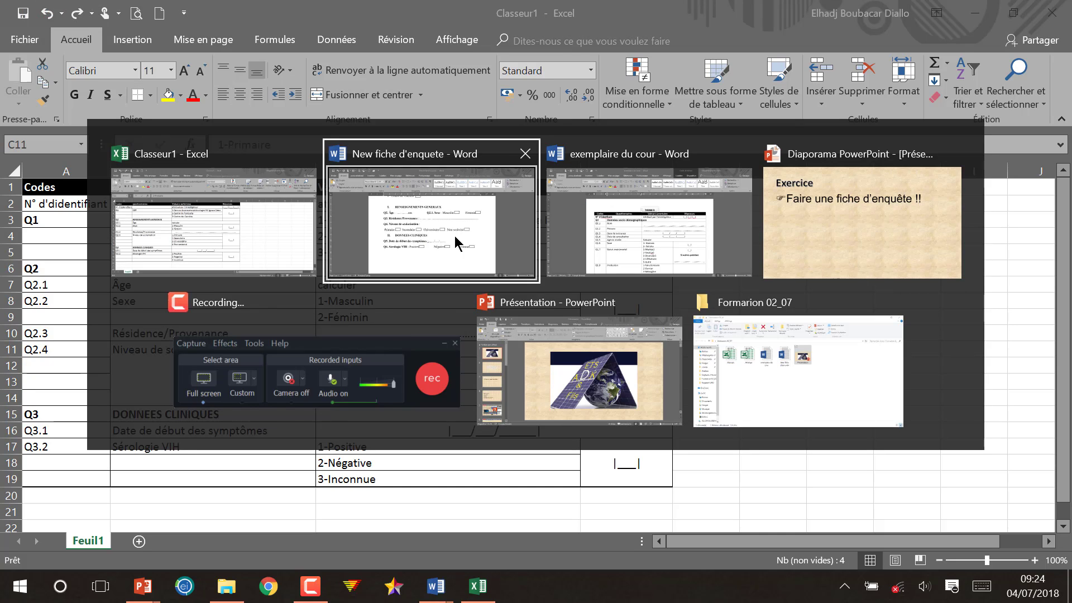
{"action": "left_click", "coordinate": [585, 225]}
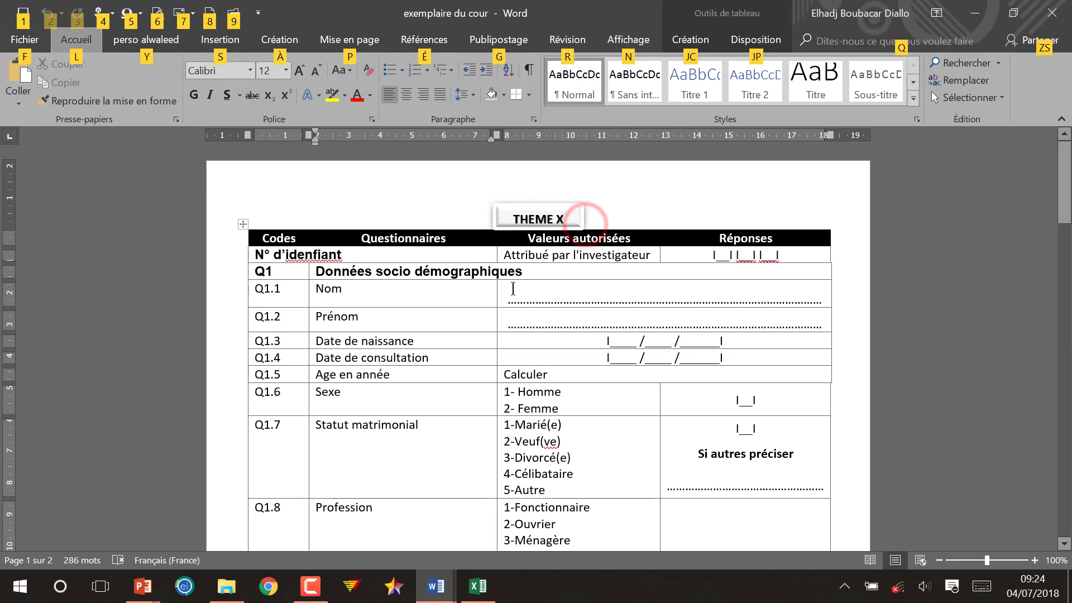
{"action": "scroll", "coordinate": [506, 295], "scroll_direction": "down", "scroll_amount": 1}
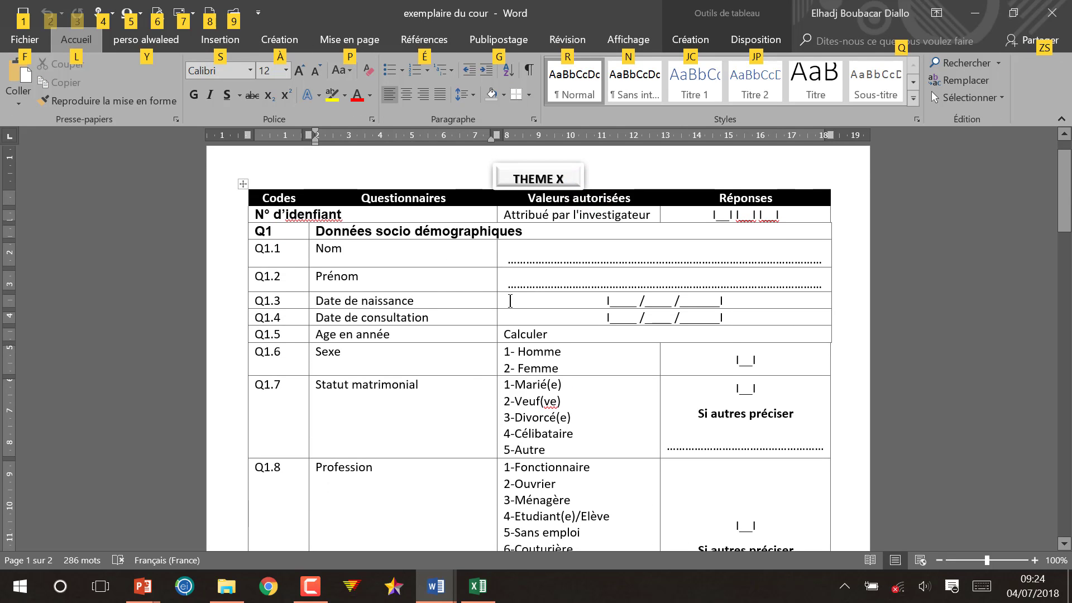